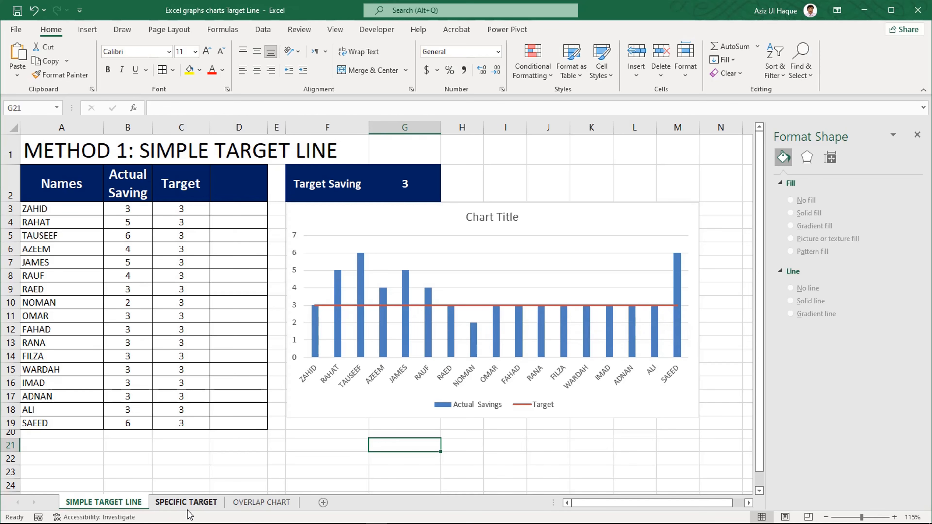
- Review the data tables and target-line charts on the SIMPLE TARGET LINE, SPECIFIC TARGET and OVERLAP CHART sheets
{"action": "left_click_drag", "start_coordinate": [86, 188], "coordinate": [181, 408]}
{"action": "left_click", "coordinate": [172, 278]}
{"action": "left_click_drag", "start_coordinate": [175, 208], "coordinate": [181, 423]}
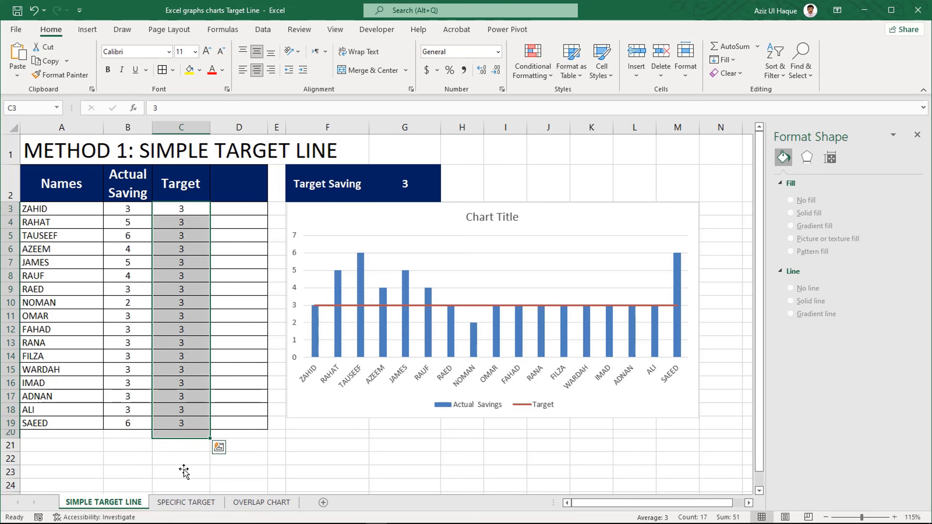
{"action": "left_click", "coordinate": [186, 502]}
{"action": "left_click", "coordinate": [373, 175]}
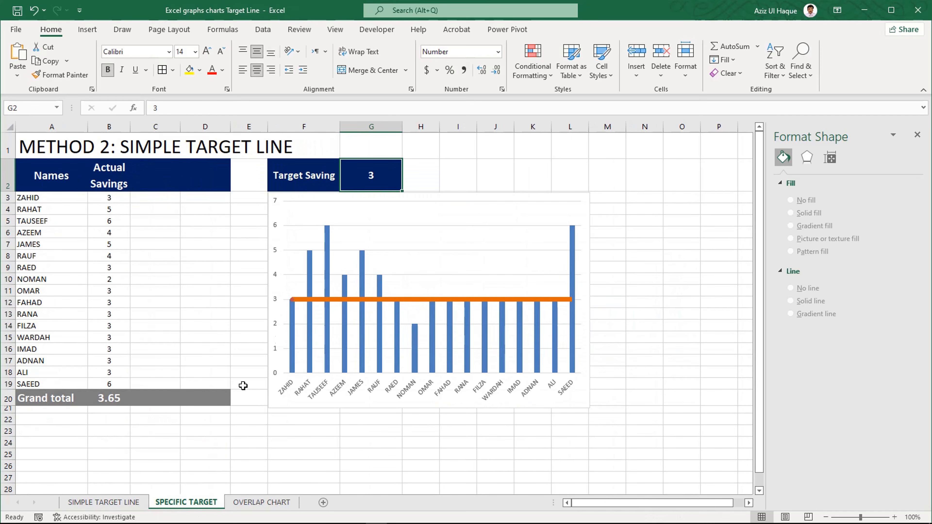
{"action": "left_click", "coordinate": [261, 502]}
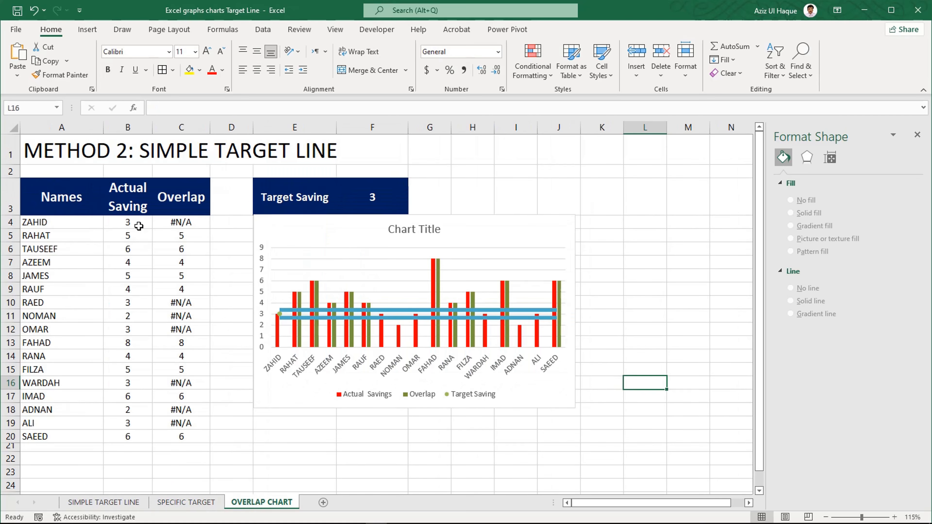
{"action": "left_click_drag", "start_coordinate": [138, 226], "coordinate": [188, 438]}
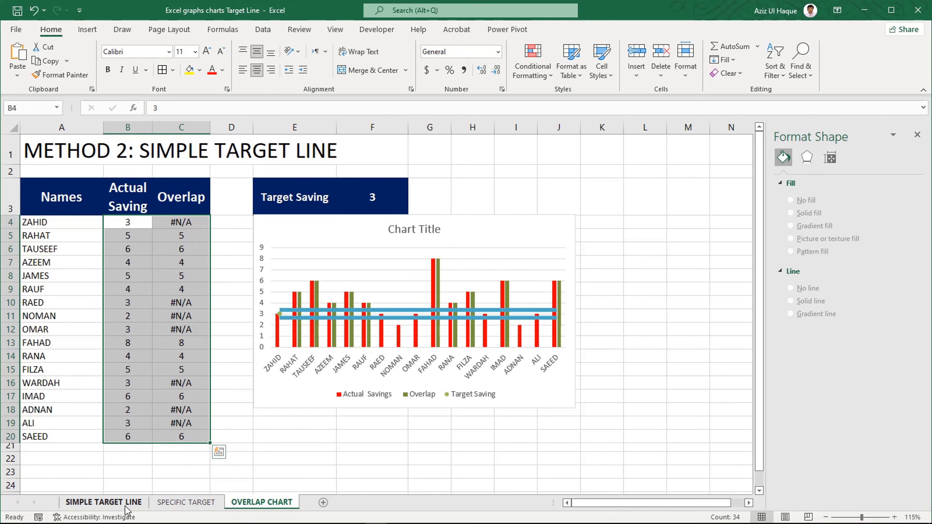
- Delete the existing chart from the SIMPLE TARGET LINE sheet
{"action": "left_click", "coordinate": [104, 503]}
{"action": "left_click", "coordinate": [346, 446]}
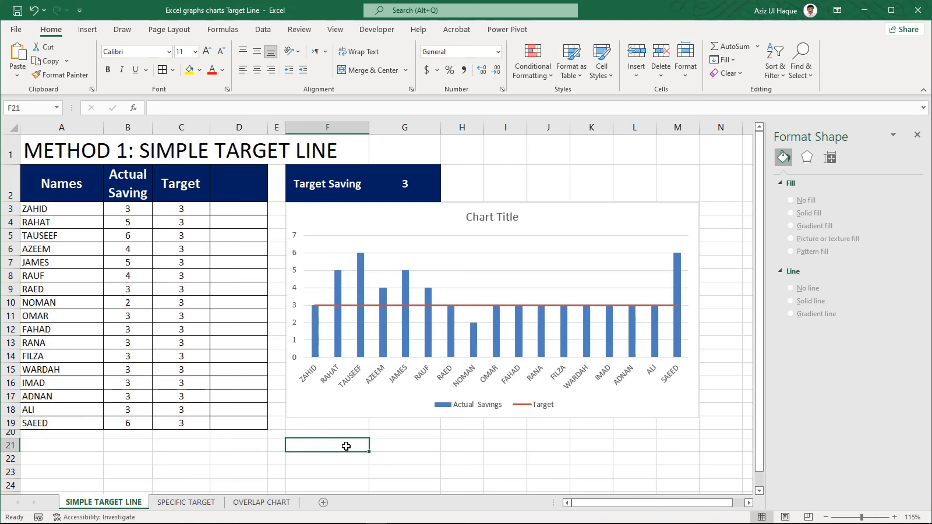
{"action": "left_click", "coordinate": [373, 412]}
{"action": "key", "text": "Delete"}
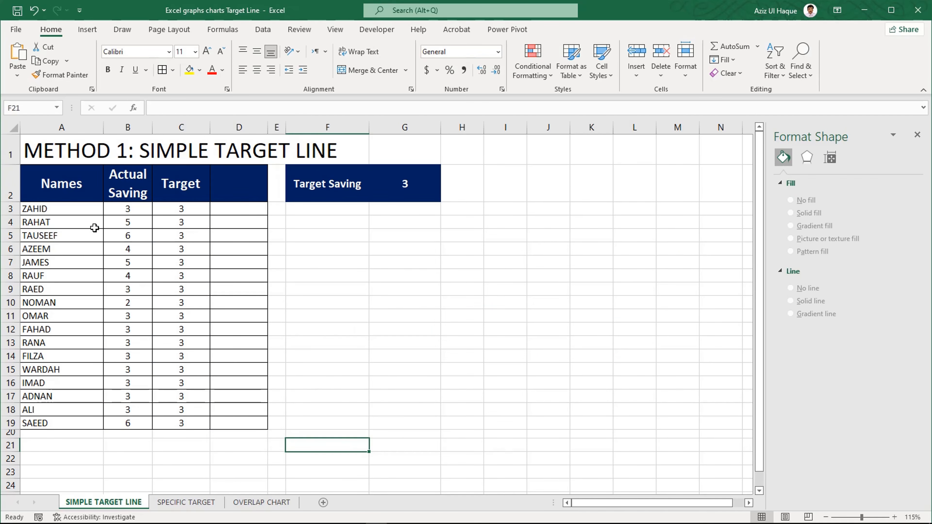
- Insert a 2-D clustered column chart from A2:C19 and place it below the Target Saving header, enlarged to about F3:N23
{"action": "left_click_drag", "start_coordinate": [77, 187], "coordinate": [183, 423]}
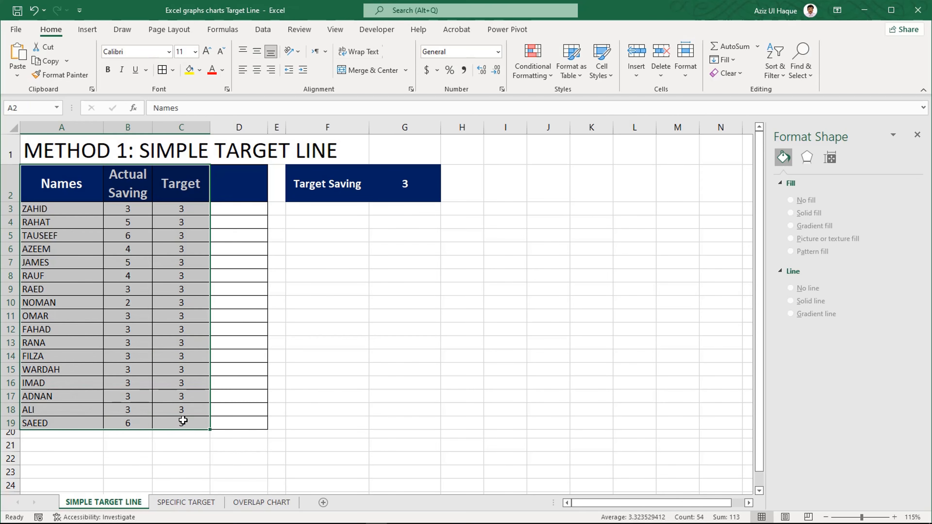
{"action": "left_click", "coordinate": [85, 34]}
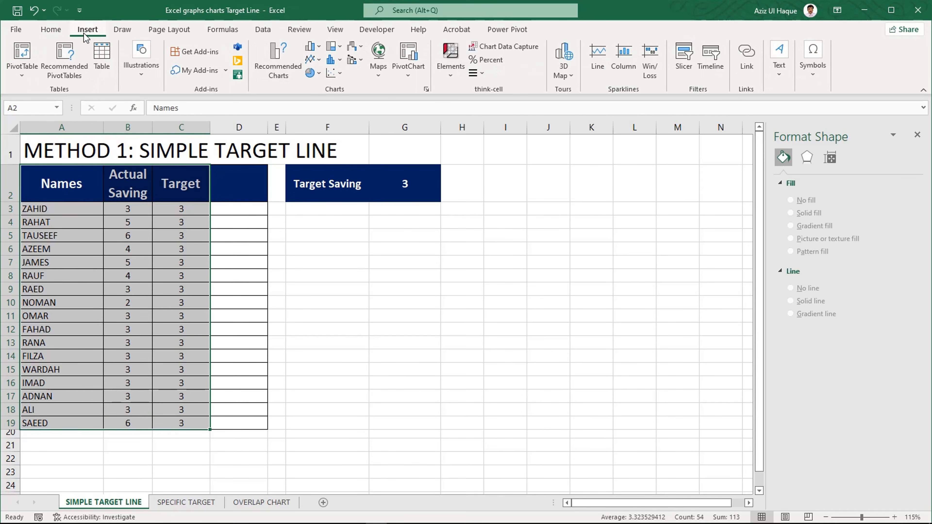
{"action": "left_click", "coordinate": [318, 47]}
{"action": "left_click", "coordinate": [321, 87]}
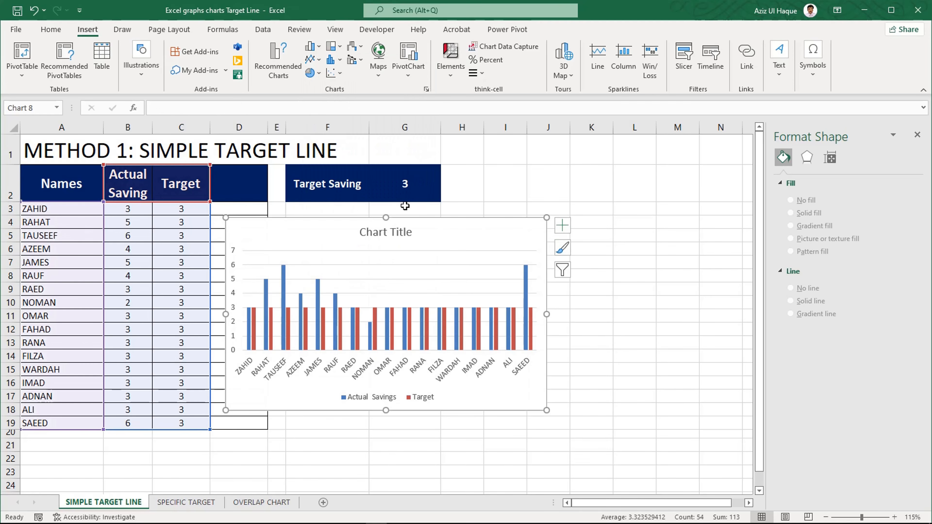
{"action": "left_click_drag", "start_coordinate": [404, 220], "coordinate": [464, 203]}
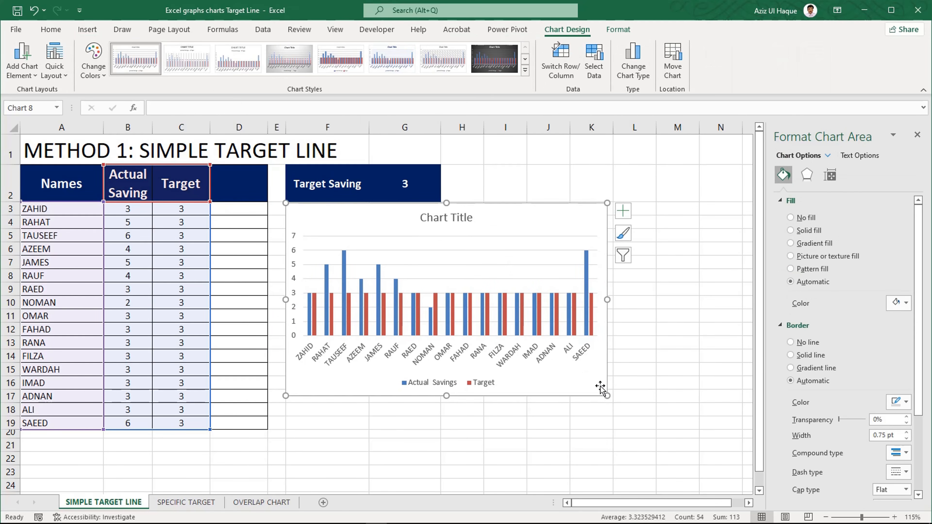
{"action": "left_click_drag", "start_coordinate": [609, 398], "coordinate": [736, 477]}
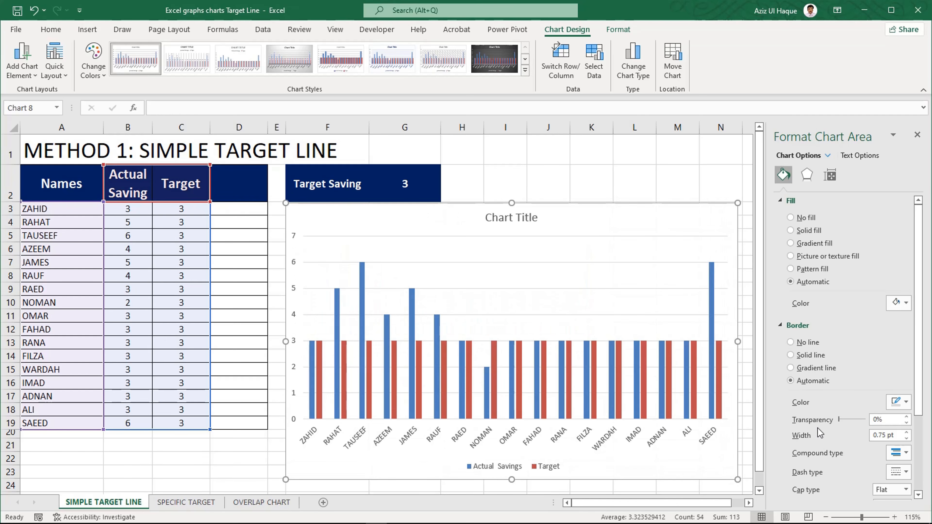
- Change the chart type of the Target series to Line, keeping Actual Savings as clustered columns
{"action": "left_click", "coordinate": [313, 353]}
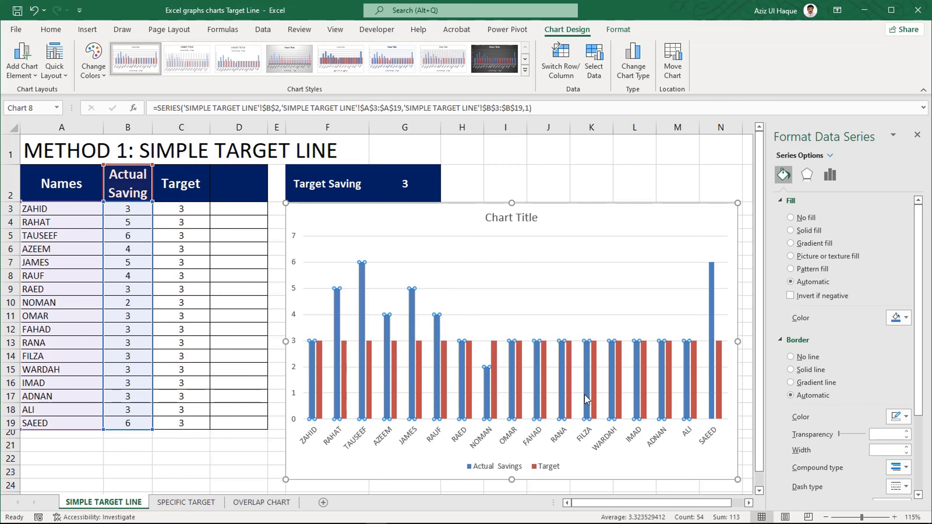
{"action": "left_click", "coordinate": [319, 374]}
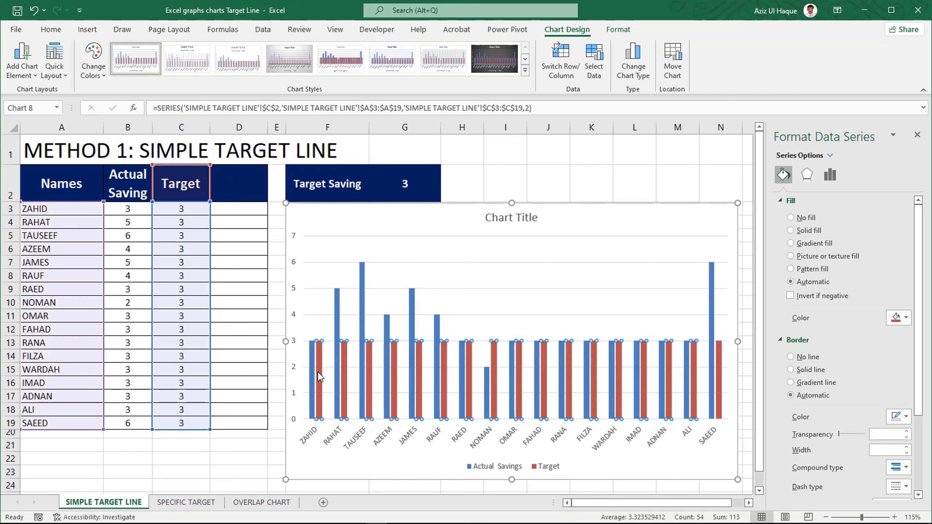
{"action": "right_click", "coordinate": [320, 376]}
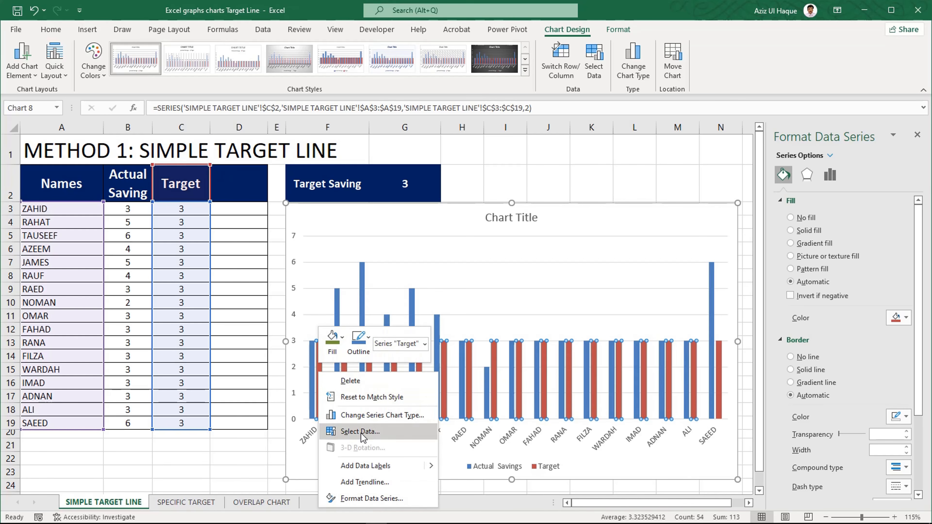
{"action": "left_click", "coordinate": [368, 417]}
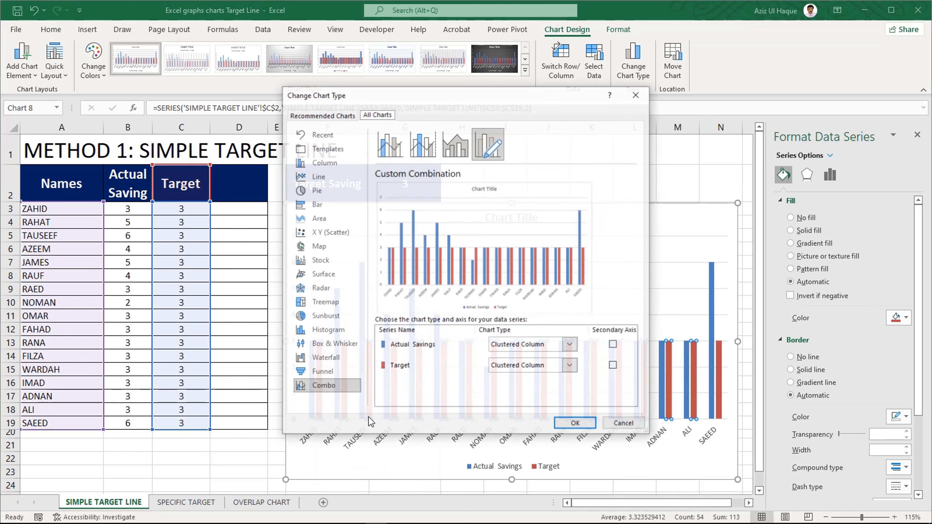
{"action": "left_click", "coordinate": [543, 369]}
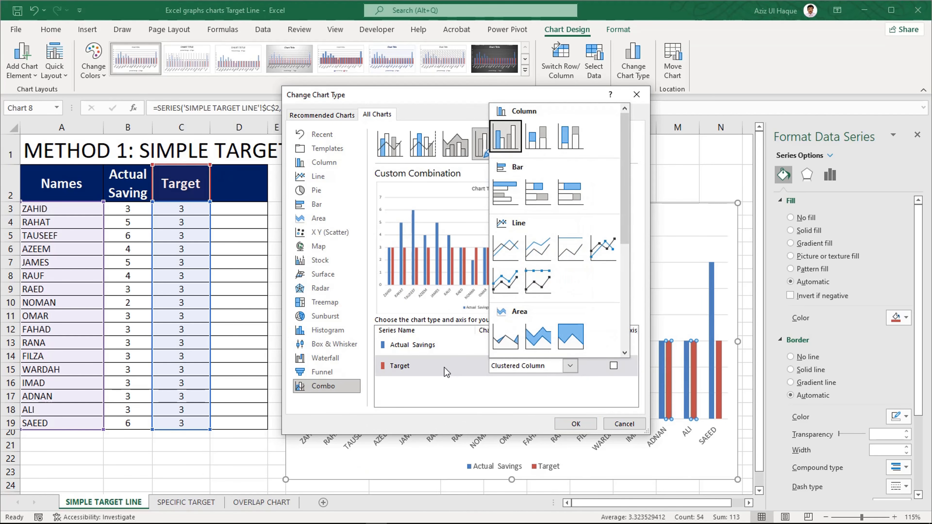
{"action": "left_click", "coordinate": [513, 252]}
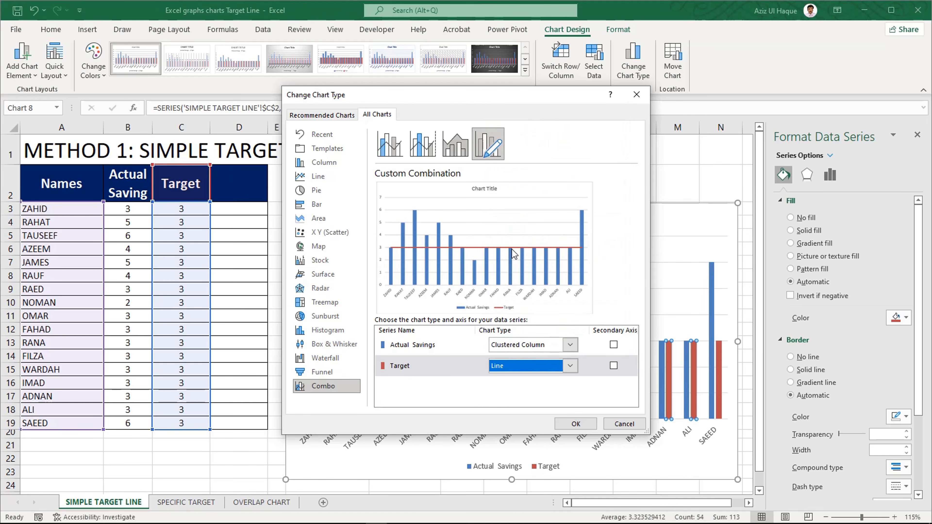
{"action": "left_click", "coordinate": [575, 425]}
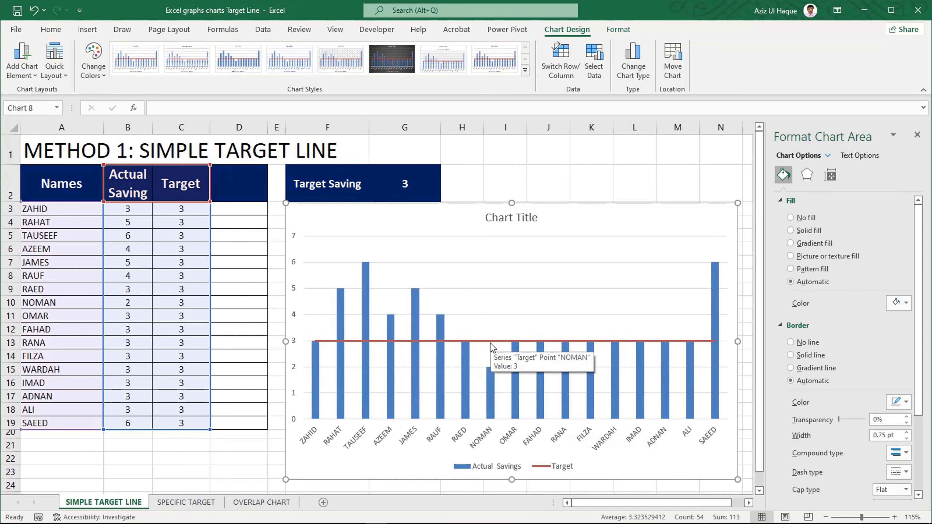
- Thicken the chart's Target line to a width of 7.25 pt
{"action": "left_click", "coordinate": [492, 341]}
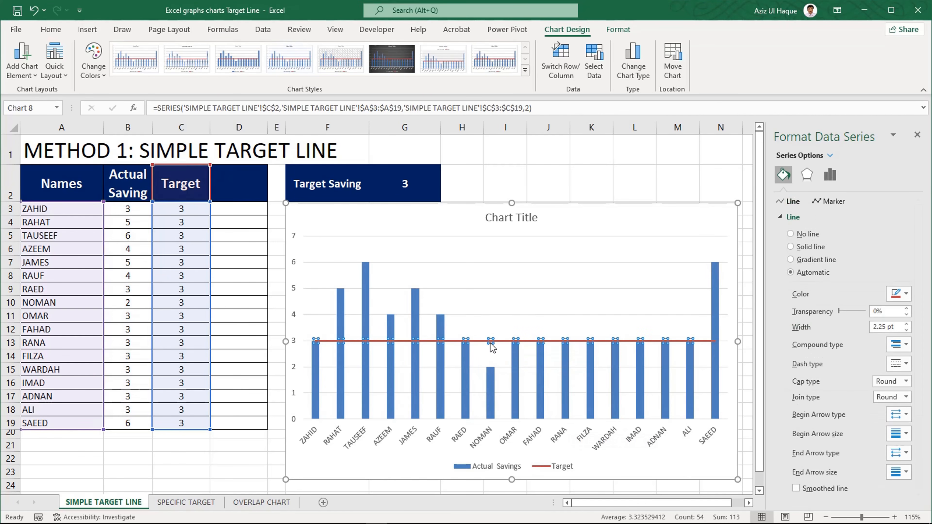
{"action": "left_click", "coordinate": [907, 325]}
{"action": "left_click", "coordinate": [907, 325]}
{"action": "left_click", "coordinate": [906, 324]}
{"action": "left_click", "coordinate": [906, 324]}
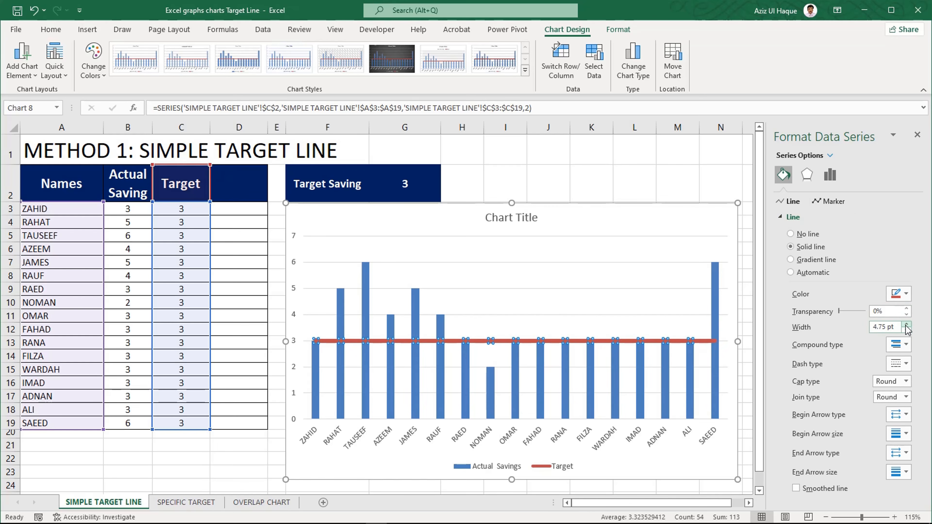
{"action": "left_click", "coordinate": [906, 325]}
{"action": "left_click", "coordinate": [907, 325]}
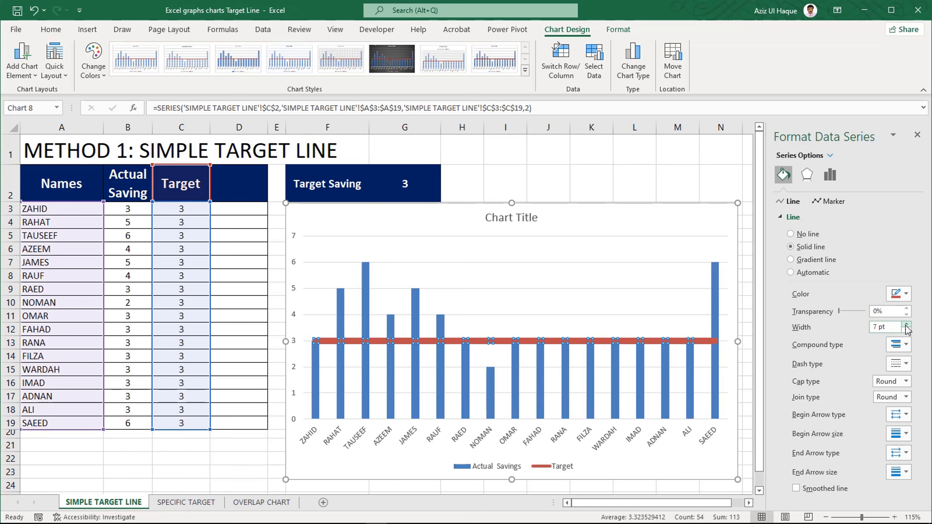
{"action": "left_click", "coordinate": [906, 325]}
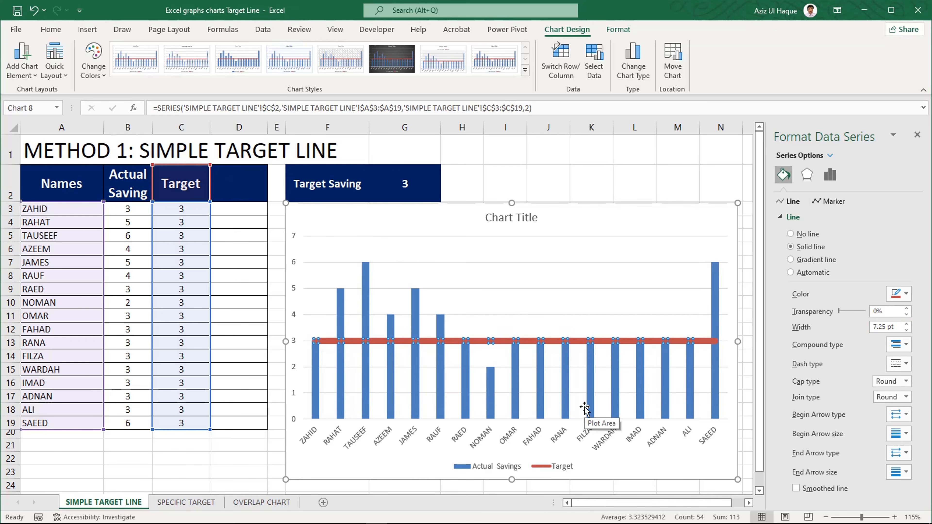
{"action": "left_click", "coordinate": [128, 355]}
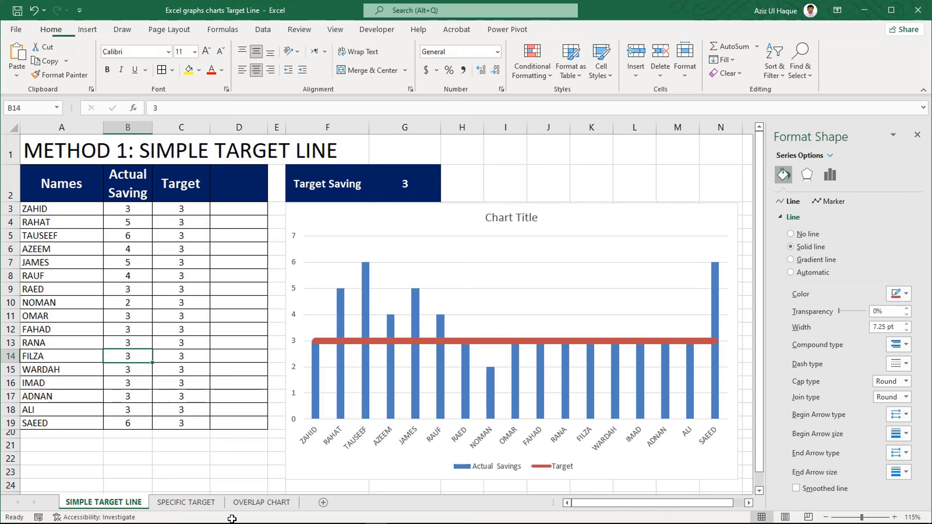
- Copy the Actual Saving values in B4:B20 of the OVERLAP CHART sheet into B3:B19 of SIMPLE TARGET LINE
{"action": "left_click", "coordinate": [241, 507]}
{"action": "left_click_drag", "start_coordinate": [125, 229], "coordinate": [119, 436]}
{"action": "key", "text": "ctrl+c"}
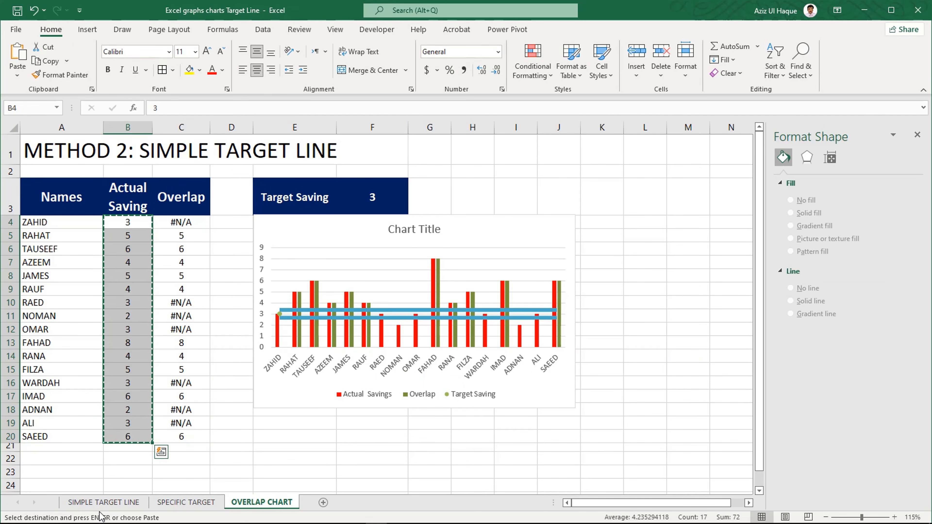
{"action": "left_click", "coordinate": [123, 503]}
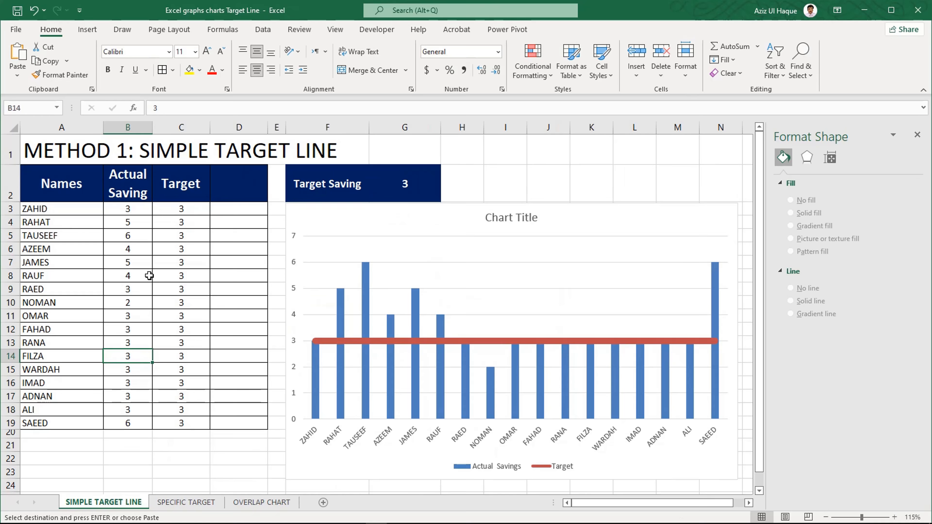
{"action": "left_click", "coordinate": [129, 212]}
{"action": "key", "text": "ctrl+v"}
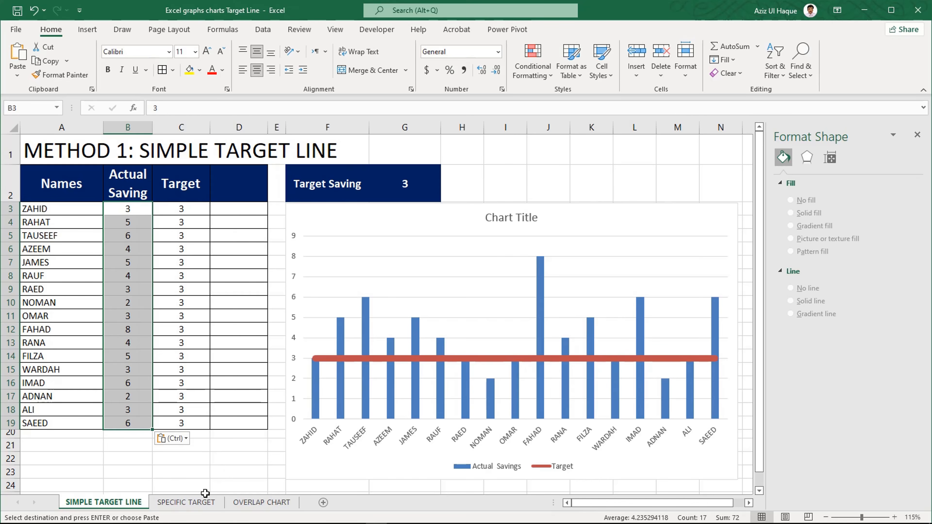
- Delete the existing chart from the SPECIFIC TARGET sheet
{"action": "left_click", "coordinate": [186, 502]}
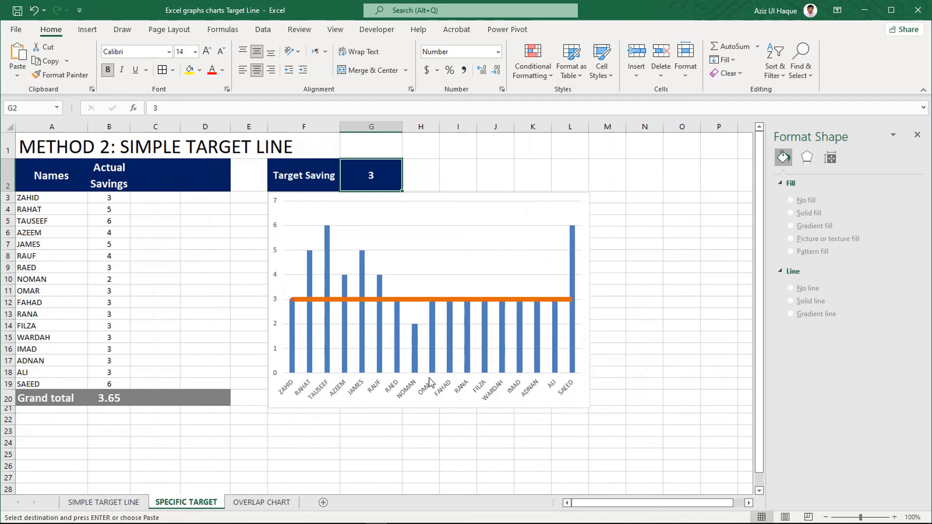
{"action": "left_click", "coordinate": [429, 407]}
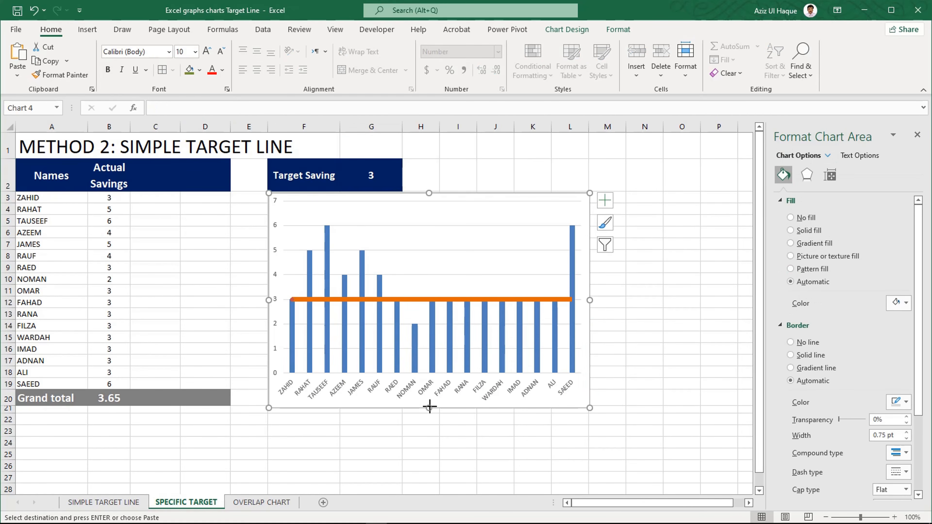
{"action": "key", "text": "Delete"}
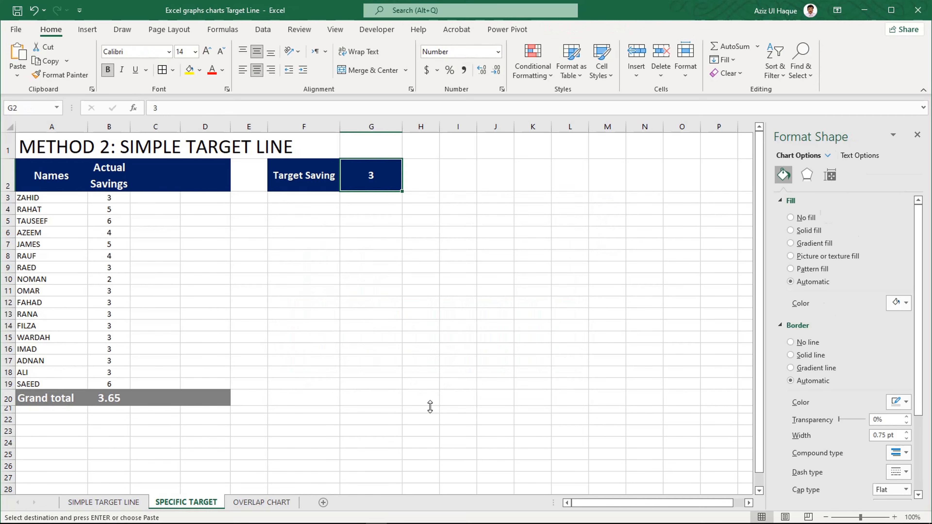
- Copy the Actual Saving values in B3:B19 of SIMPLE TARGET LINE into the Actual Savings column of SPECIFIC TARGET, starting at B3
{"action": "left_click", "coordinate": [300, 341]}
{"action": "left_click", "coordinate": [72, 186]}
{"action": "left_click_drag", "start_coordinate": [87, 197], "coordinate": [110, 338]}
{"action": "left_click", "coordinate": [112, 277]}
{"action": "left_click", "coordinate": [108, 198]}
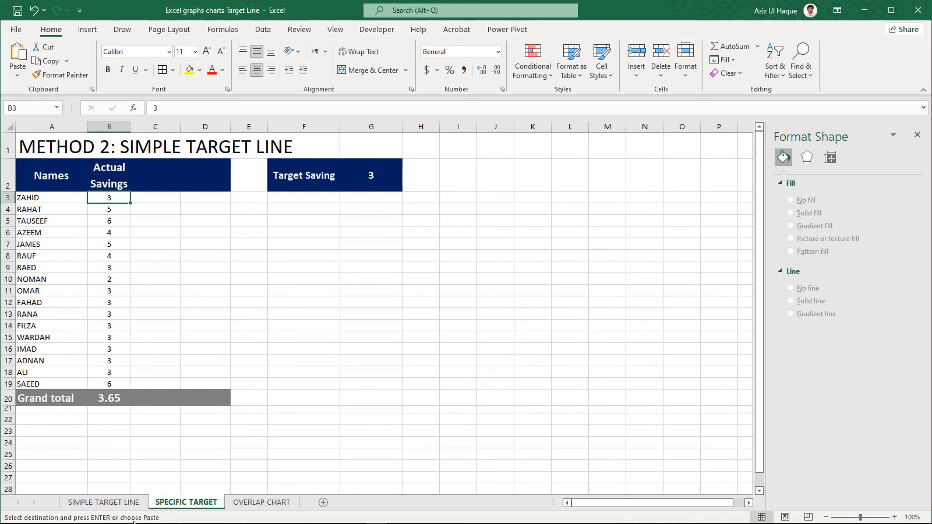
{"action": "left_click", "coordinate": [125, 502]}
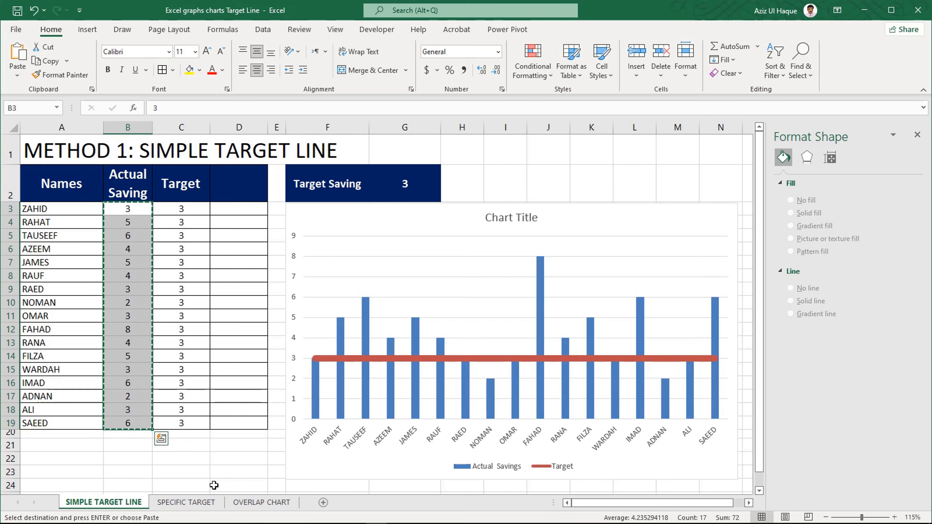
{"action": "left_click", "coordinate": [198, 502]}
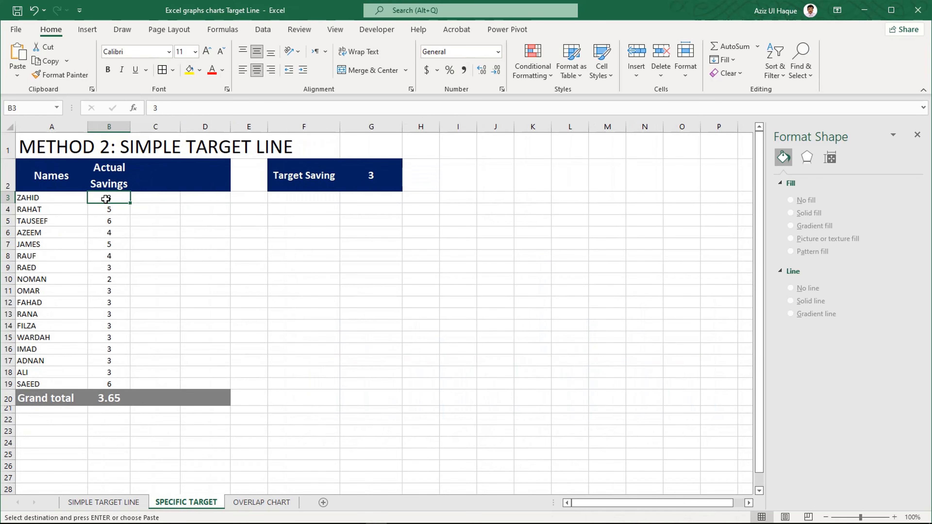
{"action": "key", "text": "ctrl+v"}
- Insert a 2-D clustered column chart from the names and actual savings in A2:B19 of the SPECIFIC TARGET sheet
{"action": "left_click", "coordinate": [89, 285]}
{"action": "left_click_drag", "start_coordinate": [64, 186], "coordinate": [116, 385]}
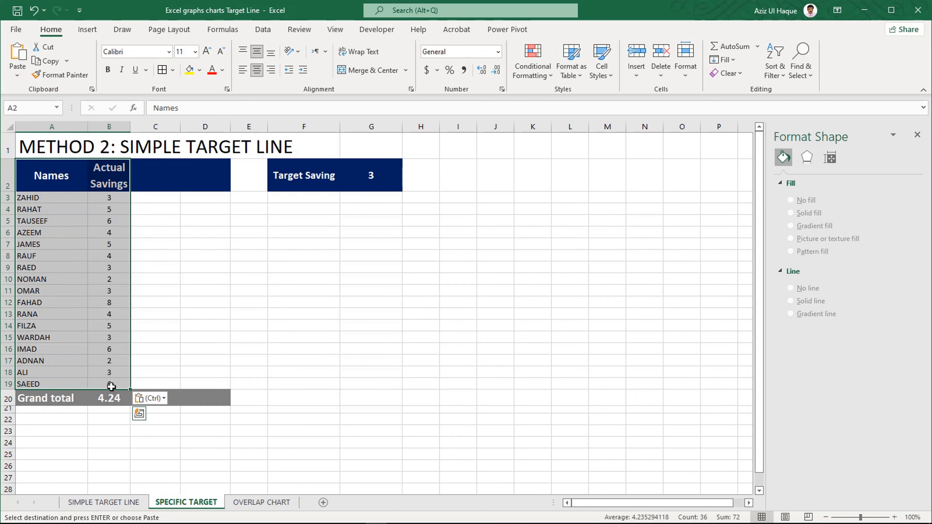
{"action": "left_click", "coordinate": [87, 33]}
{"action": "left_click", "coordinate": [316, 48]}
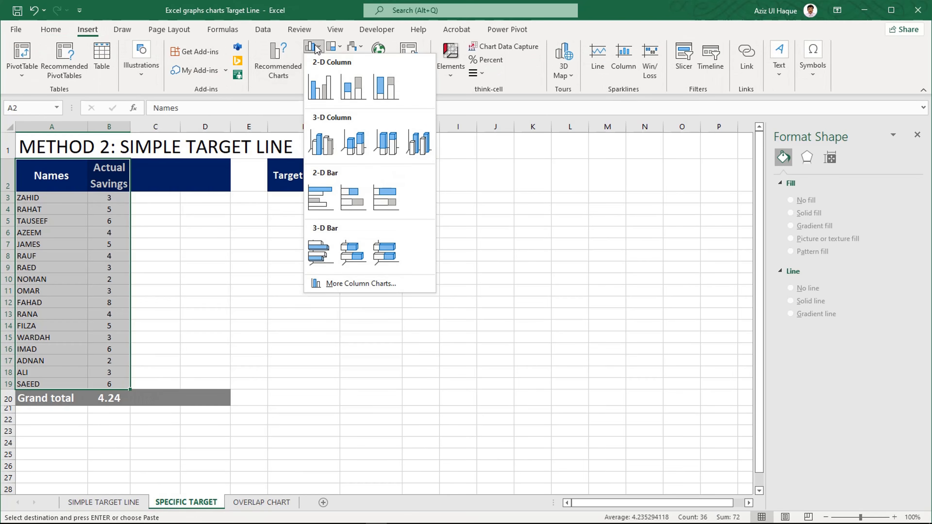
{"action": "left_click", "coordinate": [321, 87]}
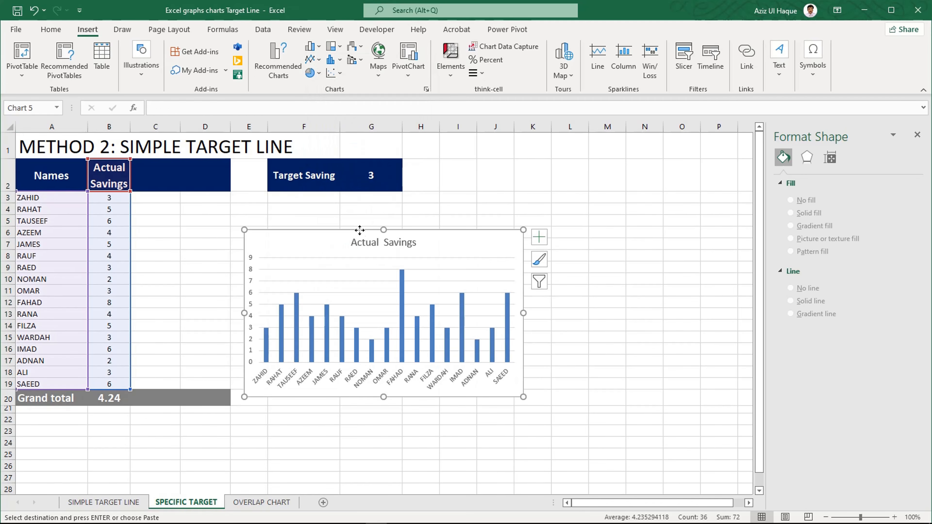
- Move the chart directly below the Target Saving cells and enlarge it to cover about F3:P26
{"action": "left_click_drag", "start_coordinate": [360, 230], "coordinate": [383, 194]}
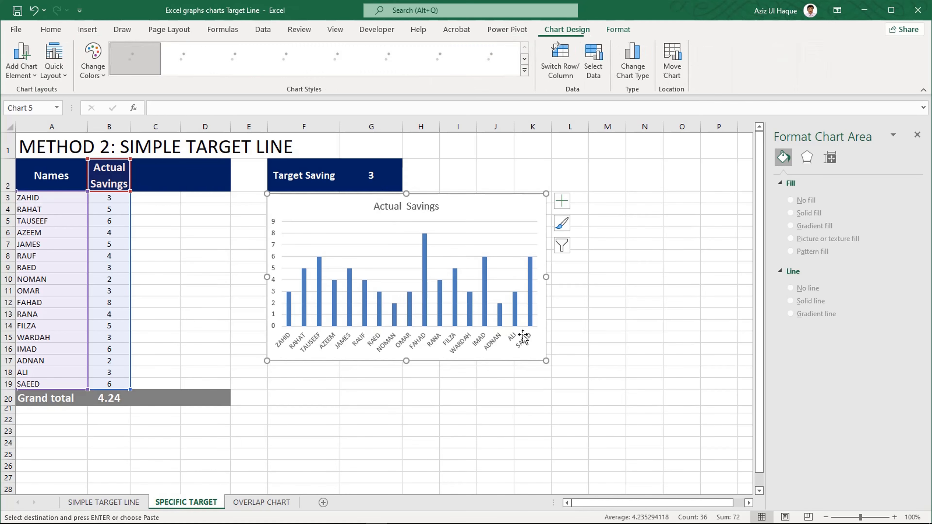
{"action": "left_click_drag", "start_coordinate": [547, 361], "coordinate": [722, 464]}
{"action": "mouse_move", "coordinate": [576, 389]}
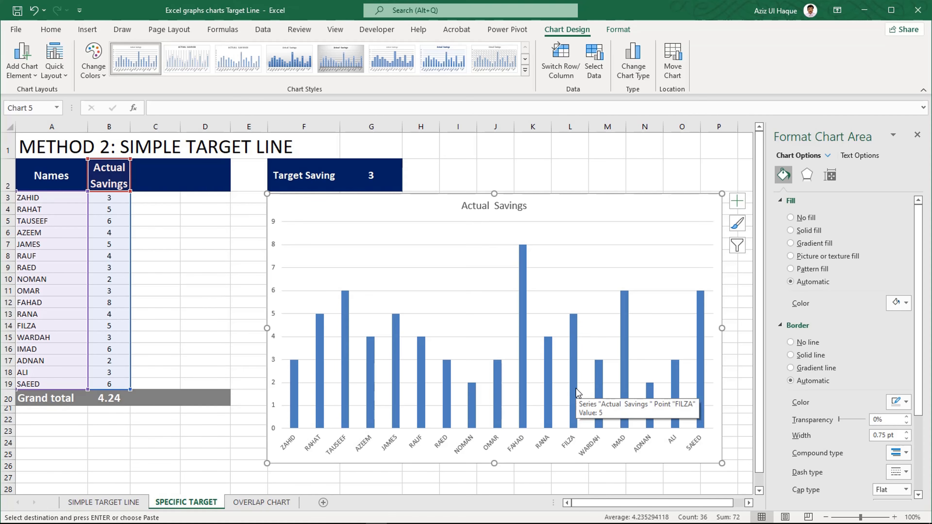
{"action": "mouse_move", "coordinate": [523, 286]}
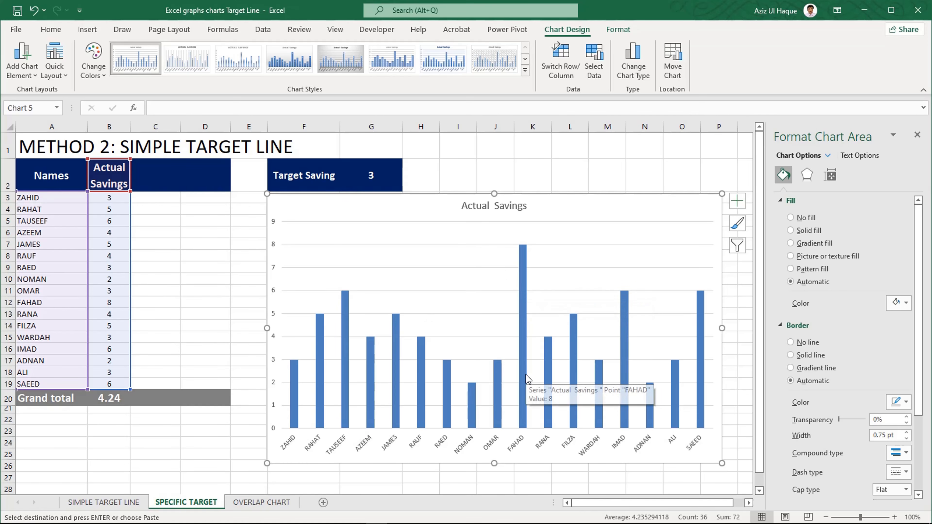
- Delete the vertical value axis and the gridlines from the Actual Savings chart
{"action": "left_click", "coordinate": [373, 176]}
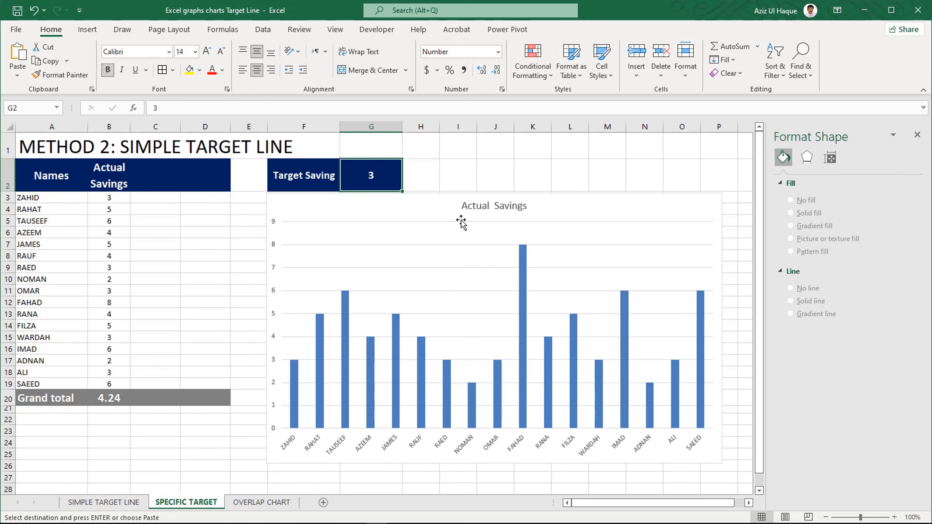
{"action": "left_click", "coordinate": [277, 243]}
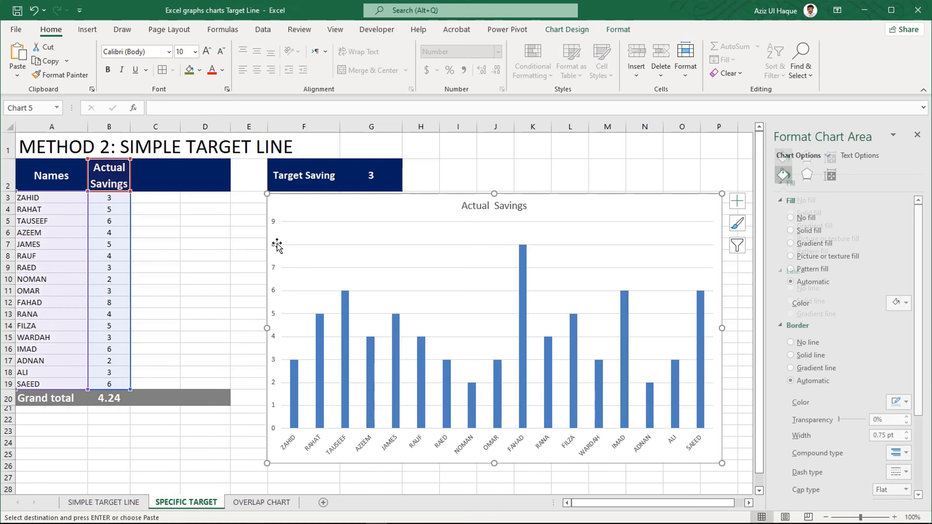
{"action": "left_click", "coordinate": [275, 245]}
{"action": "key", "text": "Delete"}
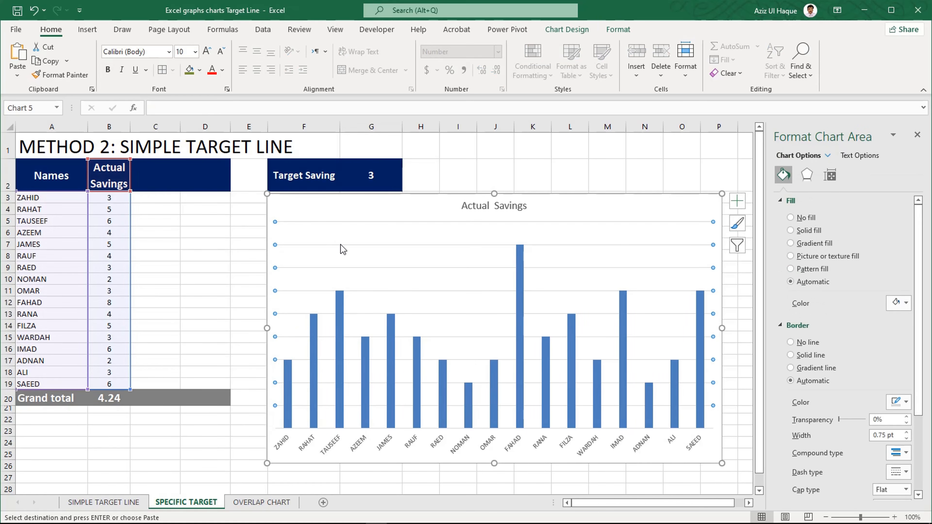
{"action": "left_click", "coordinate": [341, 244]}
{"action": "key", "text": "Delete"}
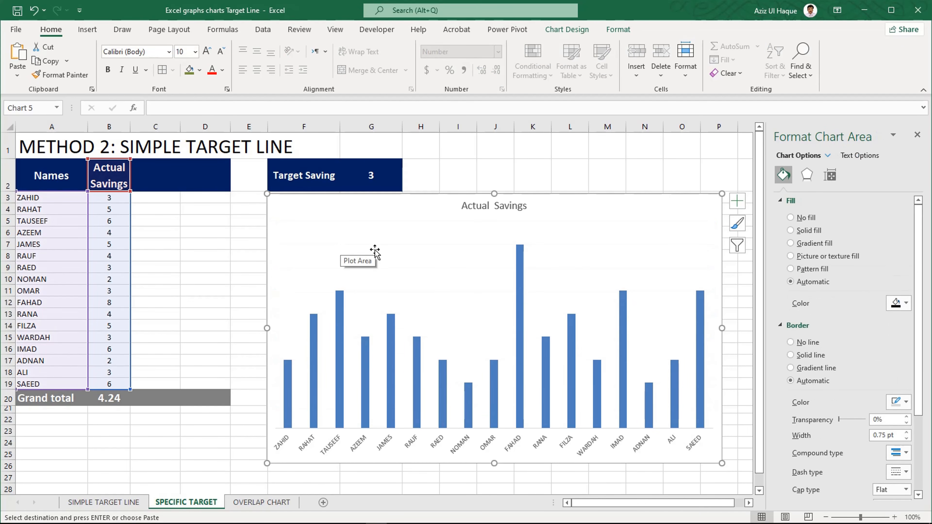
- Add a second data series to the chart, taking its name from F2 (Target Saving) and its value from G2
{"action": "left_click", "coordinate": [424, 235]}
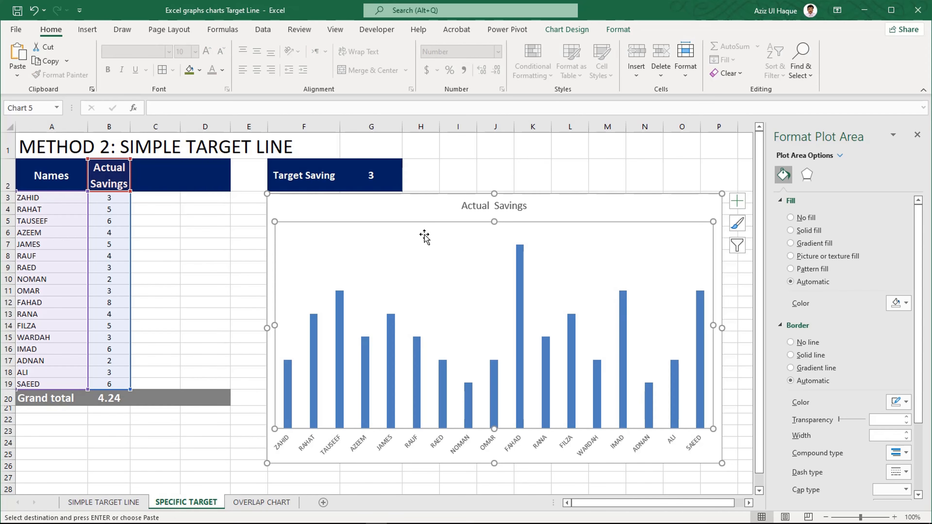
{"action": "right_click", "coordinate": [425, 237]}
{"action": "left_click", "coordinate": [380, 248]}
{"action": "right_click", "coordinate": [380, 247]}
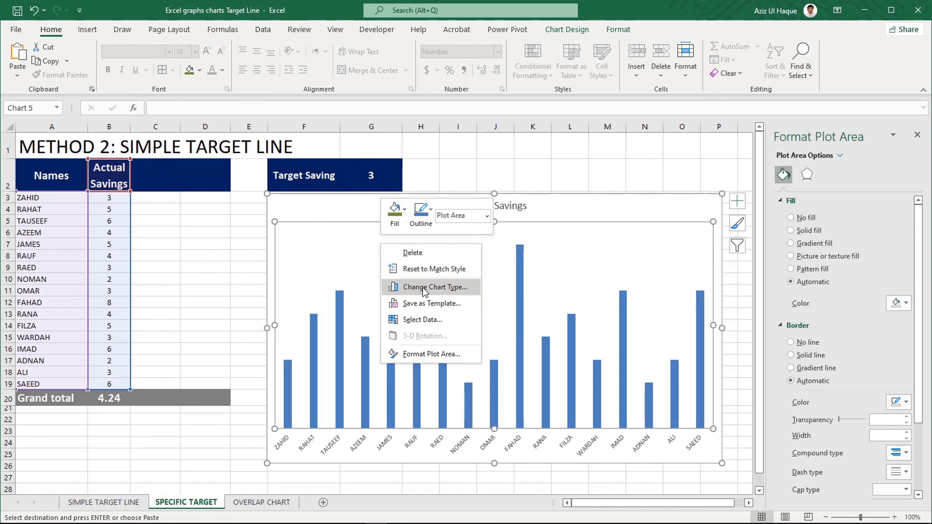
{"action": "left_click", "coordinate": [422, 319]}
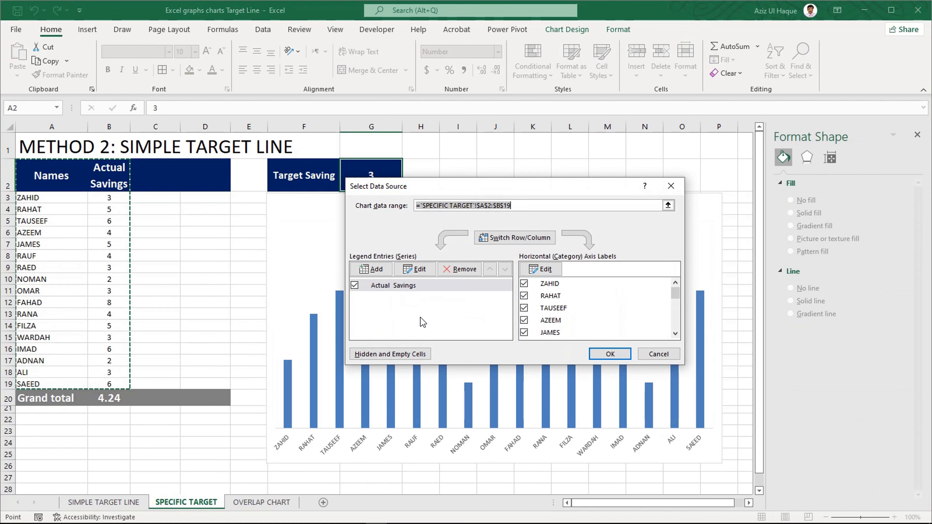
{"action": "left_click", "coordinate": [372, 269]}
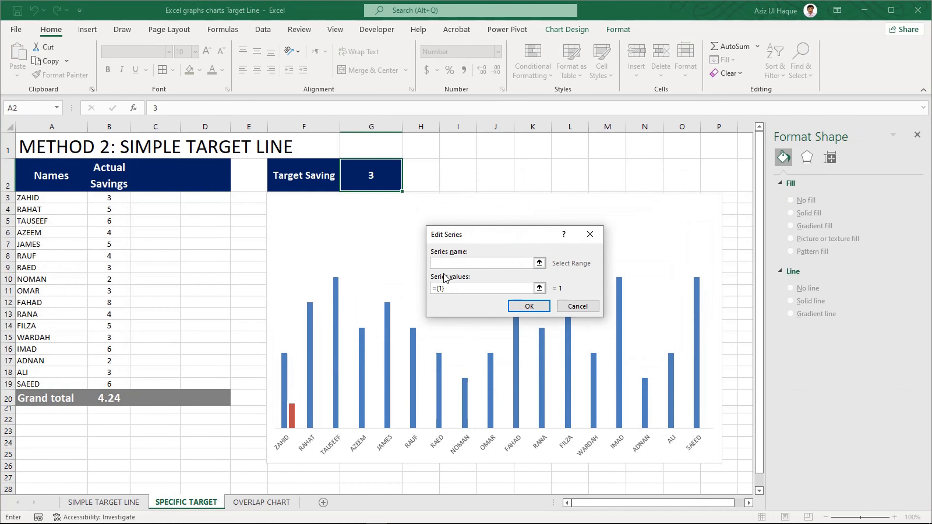
{"action": "left_click", "coordinate": [310, 177]}
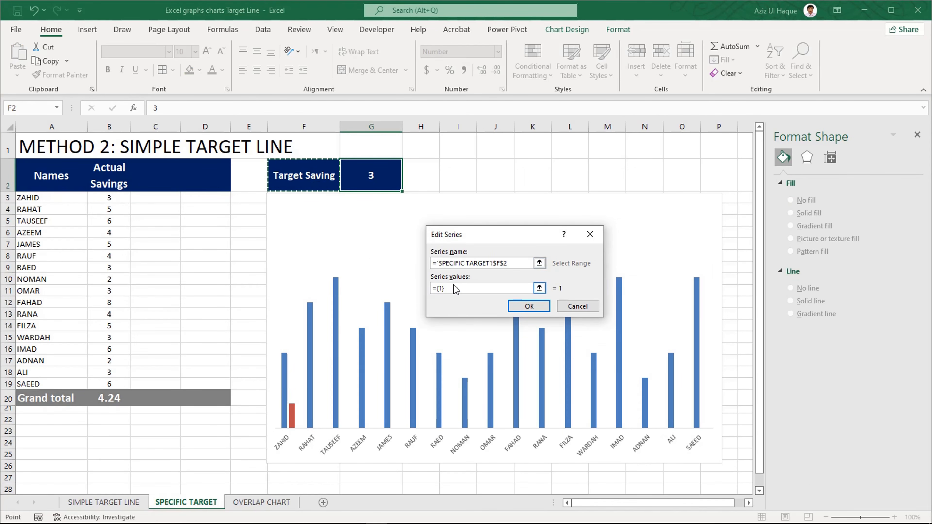
{"action": "left_click_drag", "start_coordinate": [454, 285], "coordinate": [409, 282]}
{"action": "key", "text": "BackSpace"}
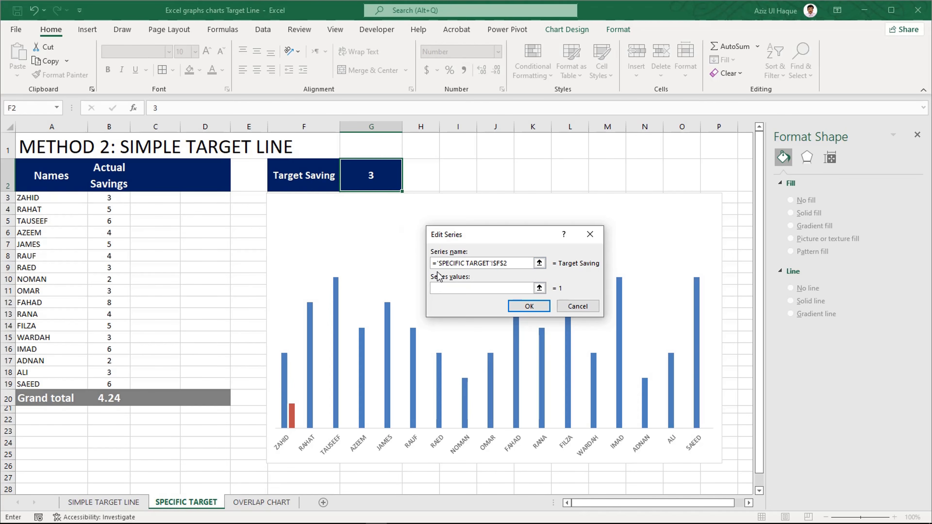
{"action": "left_click", "coordinate": [371, 176]}
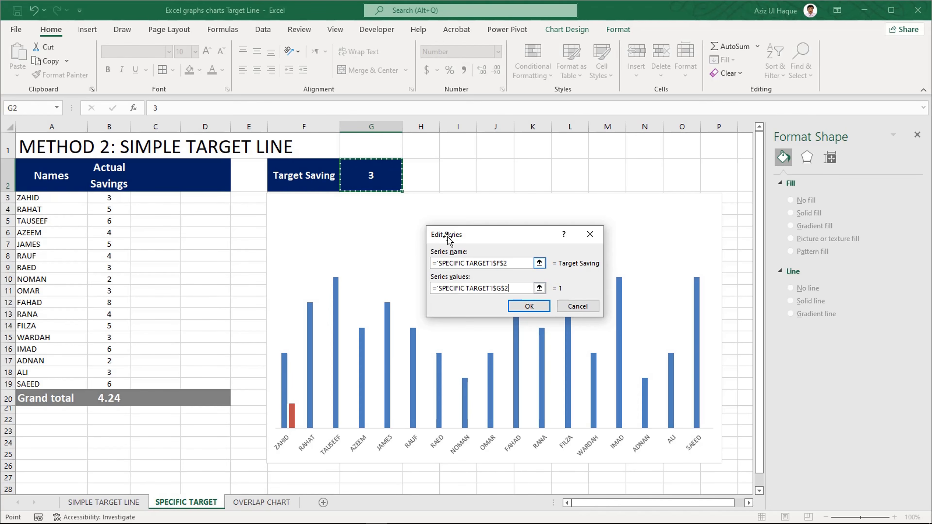
{"action": "left_click", "coordinate": [522, 308]}
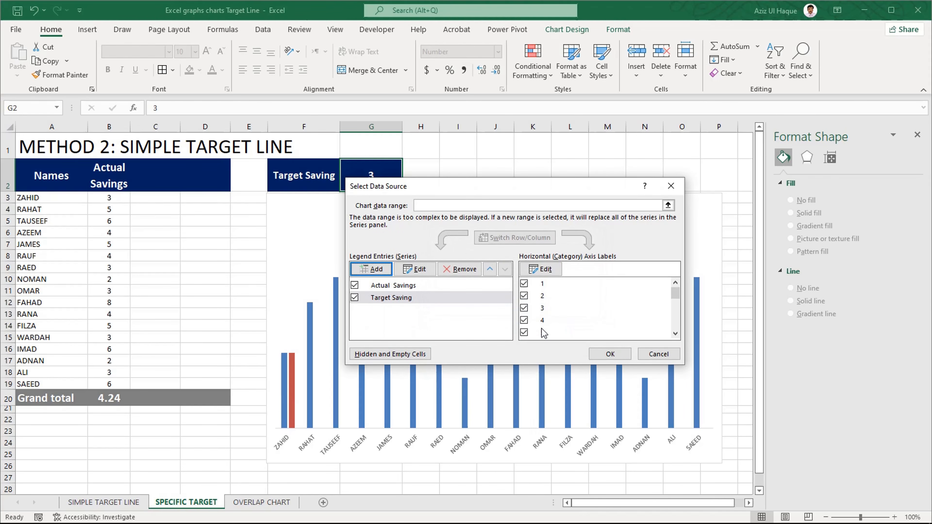
{"action": "left_click", "coordinate": [610, 353]}
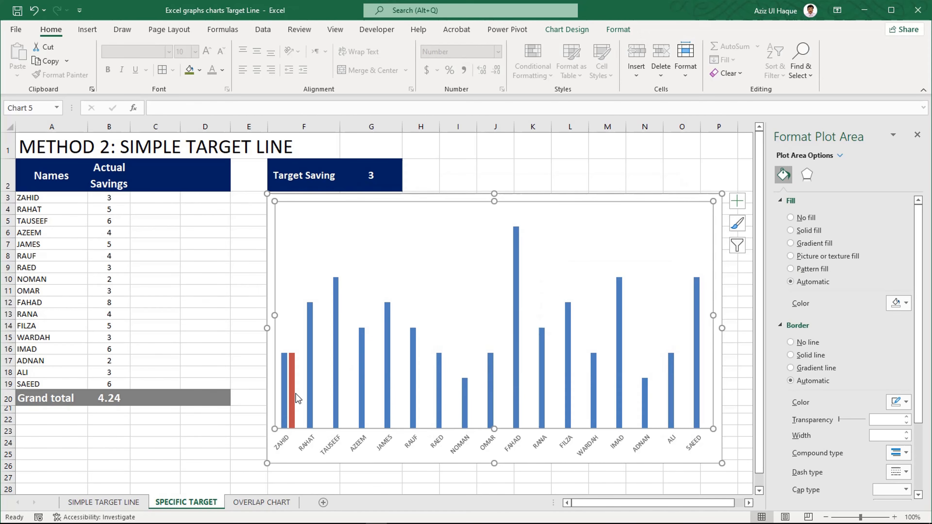
- Change the Target Saving series to the Scatter chart type, keeping Actual Savings as clustered columns
{"action": "mouse_move", "coordinate": [293, 390]}
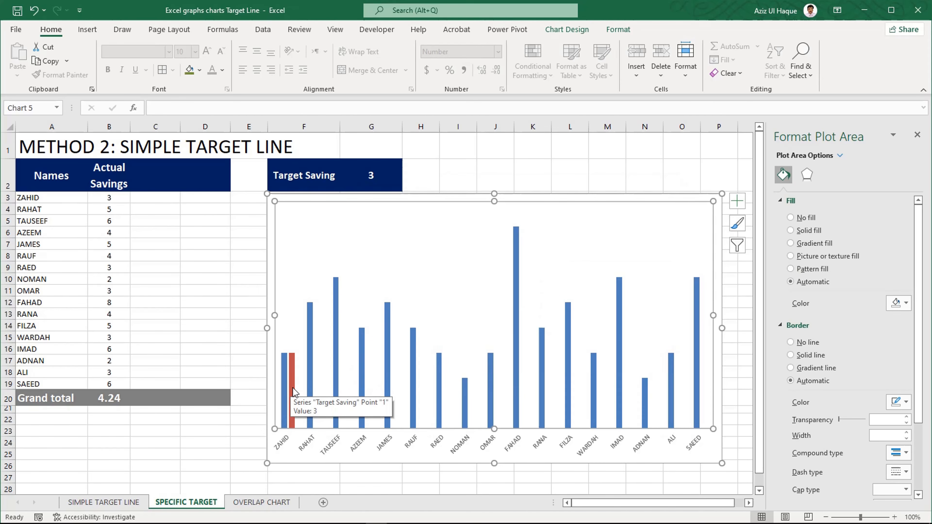
{"action": "left_click", "coordinate": [293, 388]}
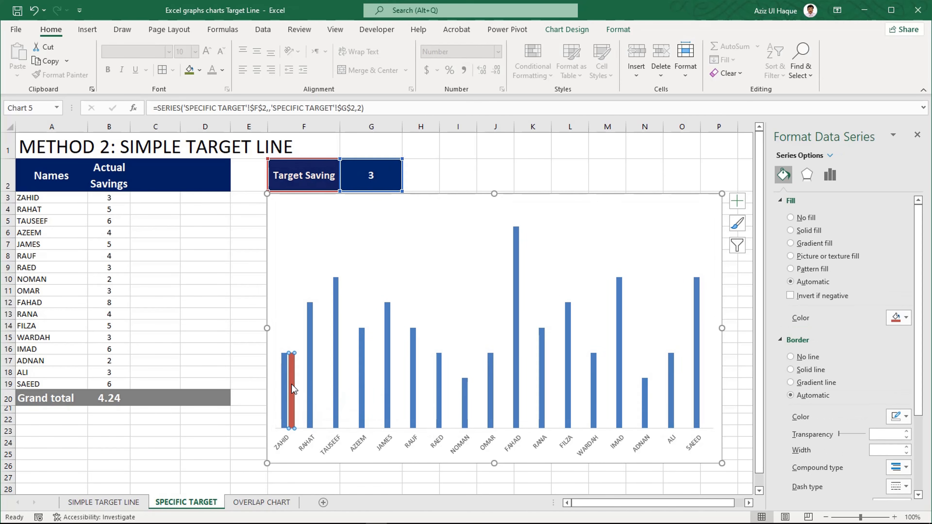
{"action": "right_click", "coordinate": [292, 387]}
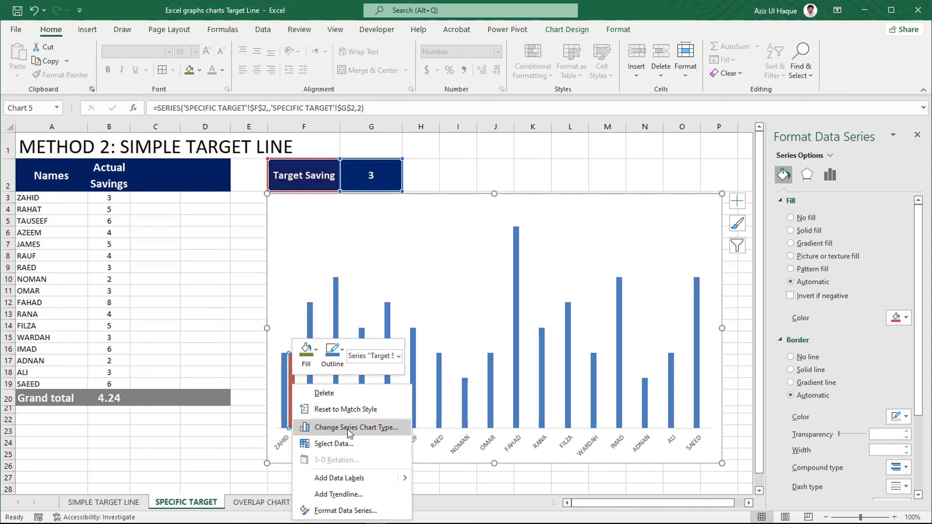
{"action": "left_click", "coordinate": [347, 429]}
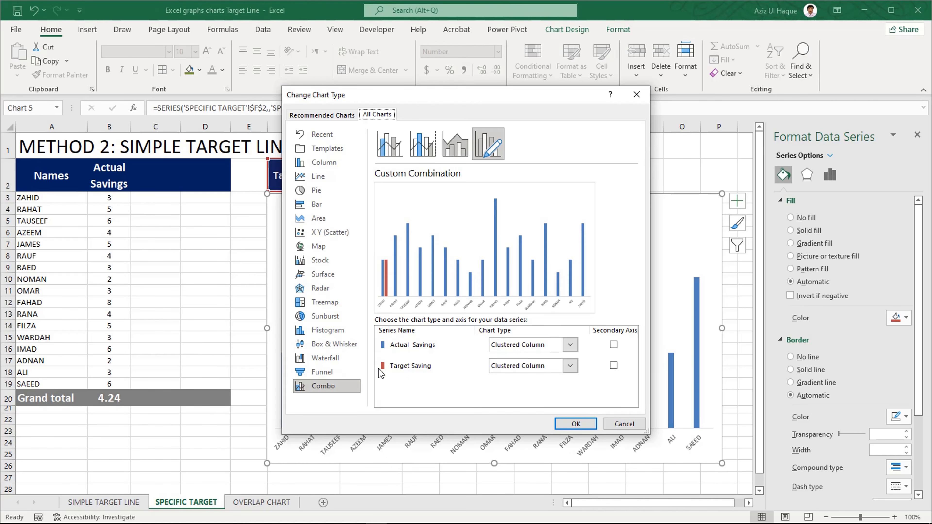
{"action": "left_click", "coordinate": [543, 366]}
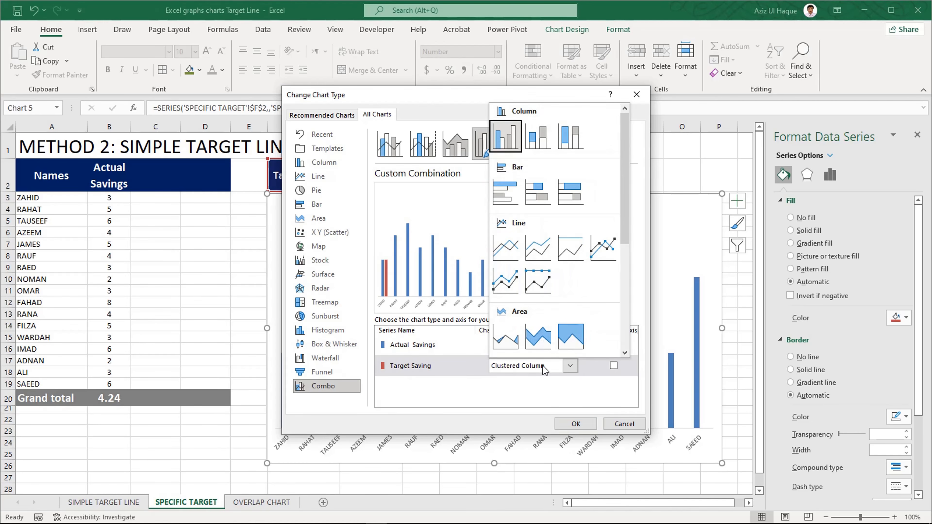
{"action": "left_click_drag", "start_coordinate": [627, 233], "coordinate": [619, 320]}
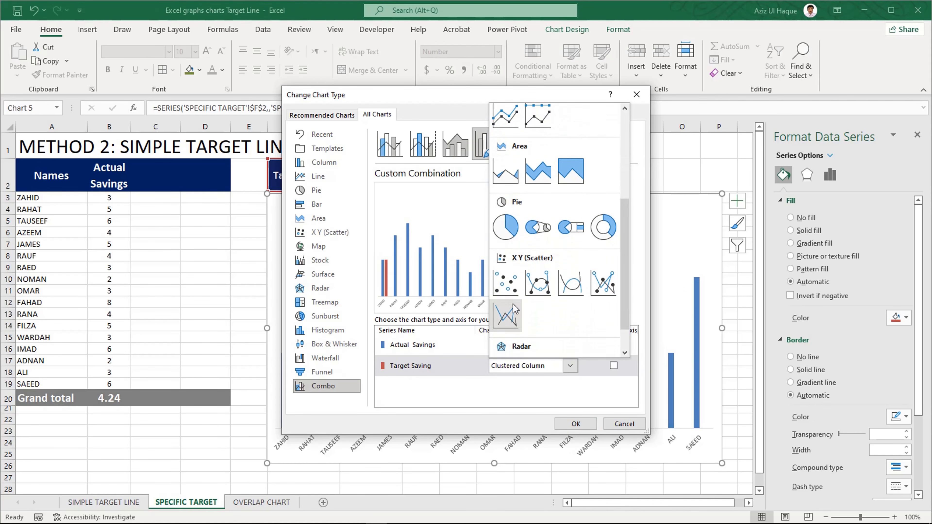
{"action": "left_click", "coordinate": [512, 285]}
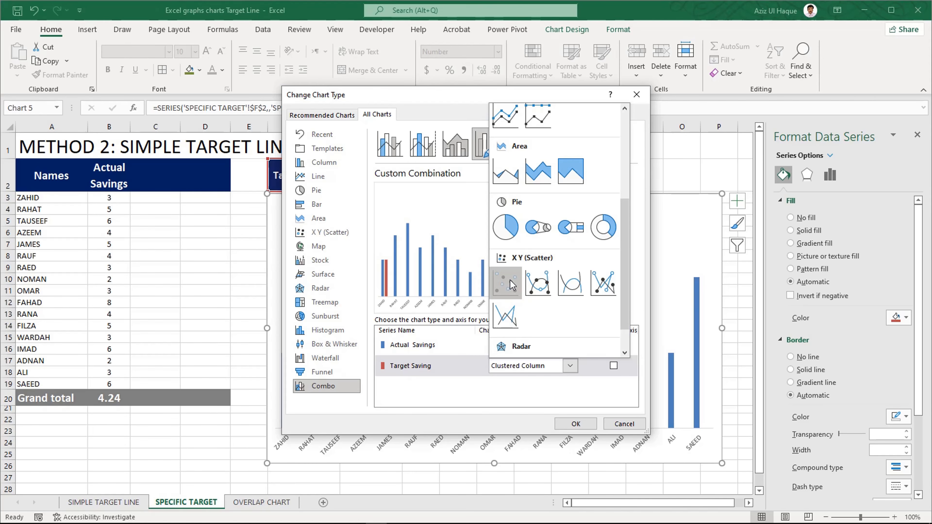
{"action": "left_click", "coordinate": [513, 285]}
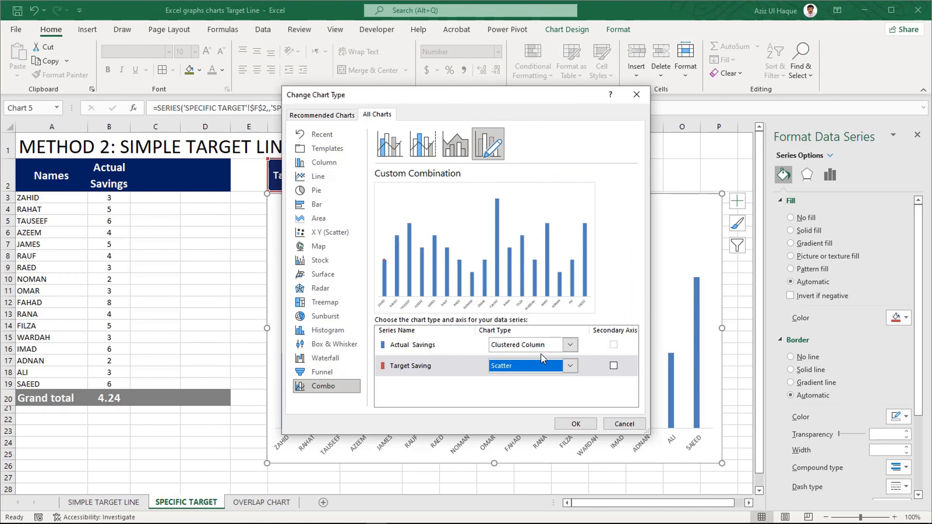
{"action": "left_click", "coordinate": [576, 424]}
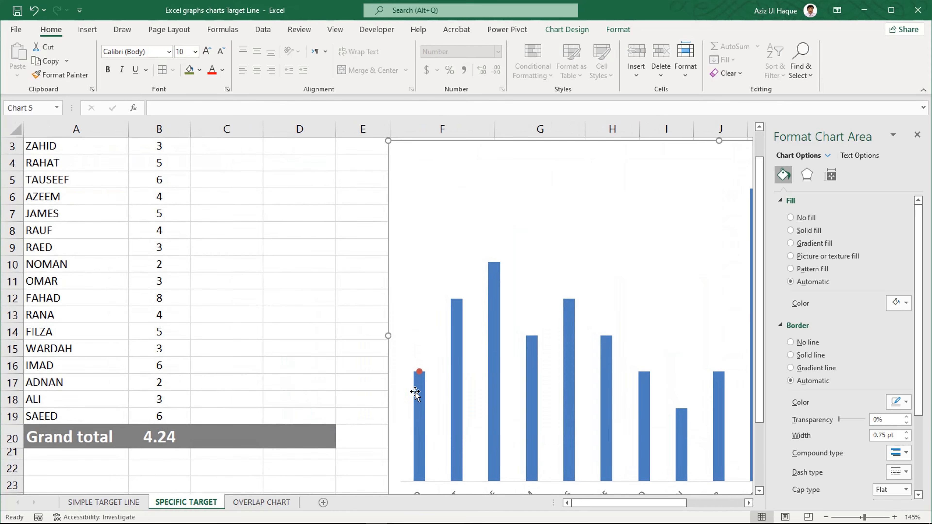
- Add error bars to the Target Saving scatter point above the first column
{"action": "scroll", "coordinate": [439, 396], "scroll_direction": "down", "scroll_amount": 1}
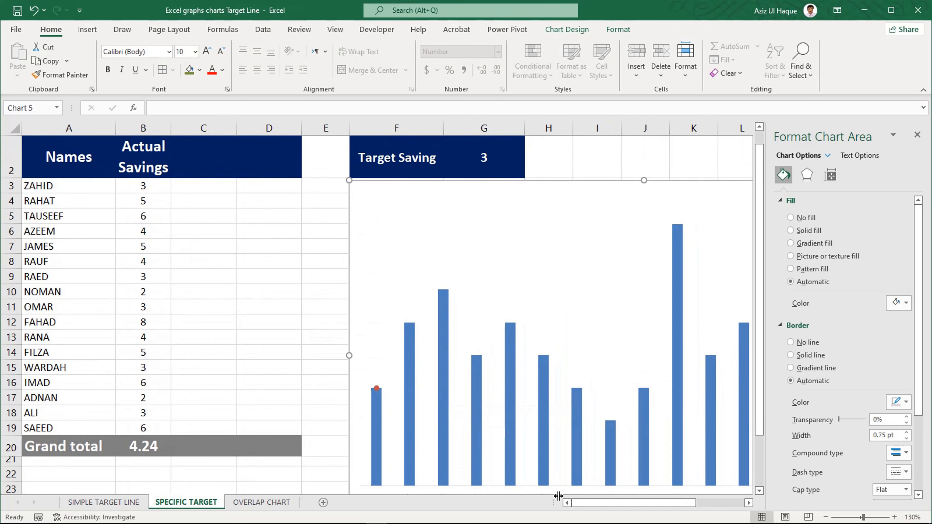
{"action": "mouse_move", "coordinate": [608, 504]}
{"action": "left_mouse_down"}
{"action": "mouse_move", "coordinate": [655, 509]}
{"action": "mouse_move", "coordinate": [614, 497]}
{"action": "mouse_move", "coordinate": [623, 498]}
{"action": "left_mouse_up"}
{"action": "scroll", "coordinate": [303, 382], "scroll_direction": "down", "scroll_amount": 2}
{"action": "scroll", "coordinate": [304, 382], "scroll_direction": "up", "scroll_amount": 1}
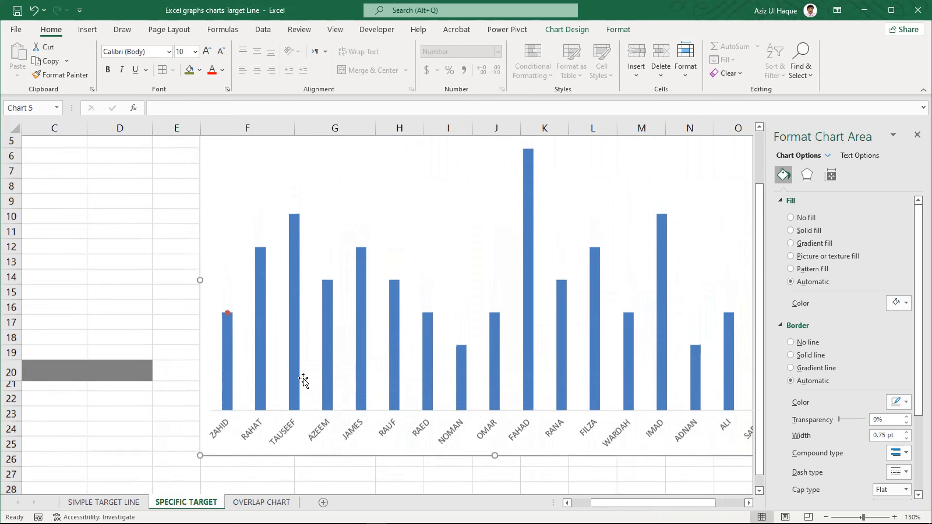
{"action": "left_click", "coordinate": [228, 317]}
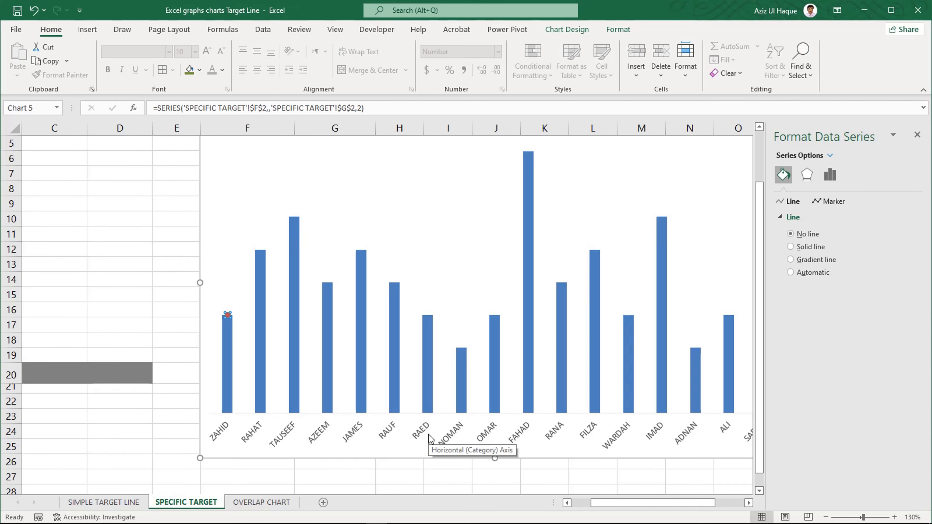
{"action": "scroll", "coordinate": [429, 440], "scroll_direction": "down", "scroll_amount": 2}
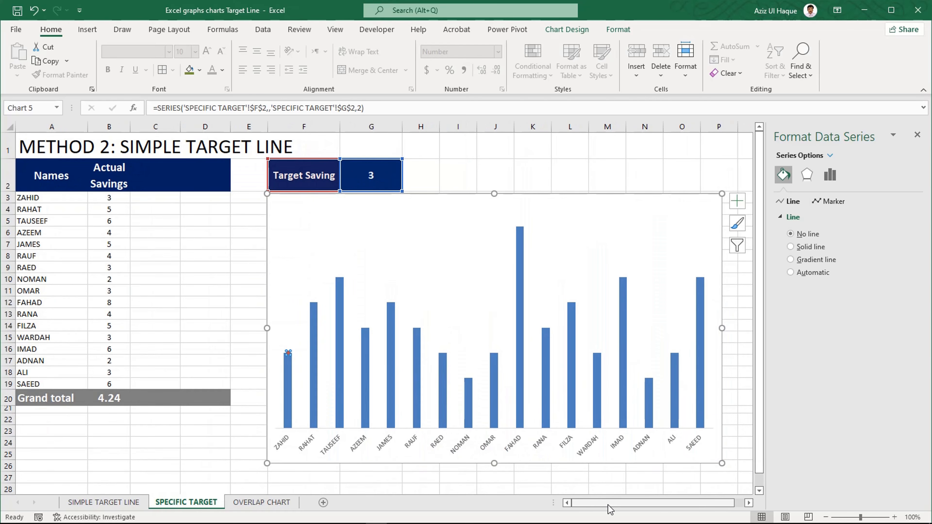
{"action": "left_click_drag", "start_coordinate": [609, 504], "coordinate": [621, 506]}
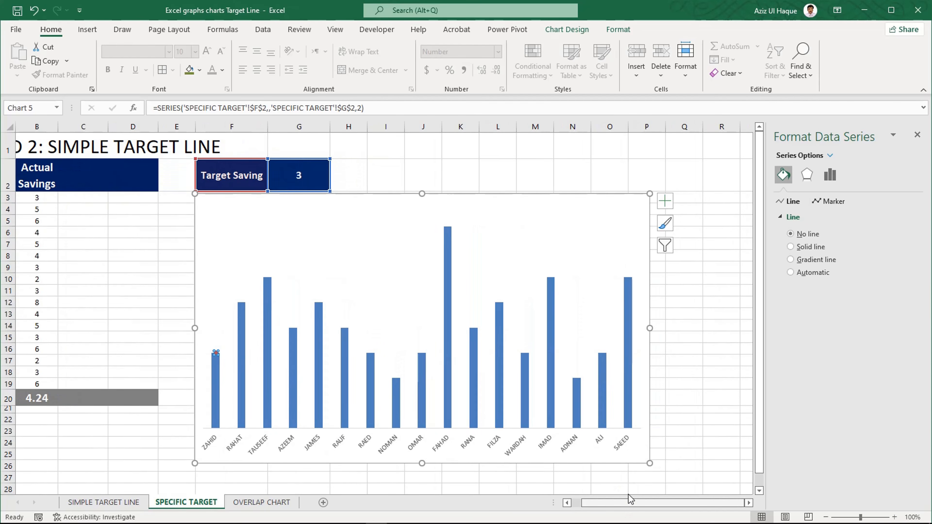
{"action": "left_click", "coordinate": [664, 202]}
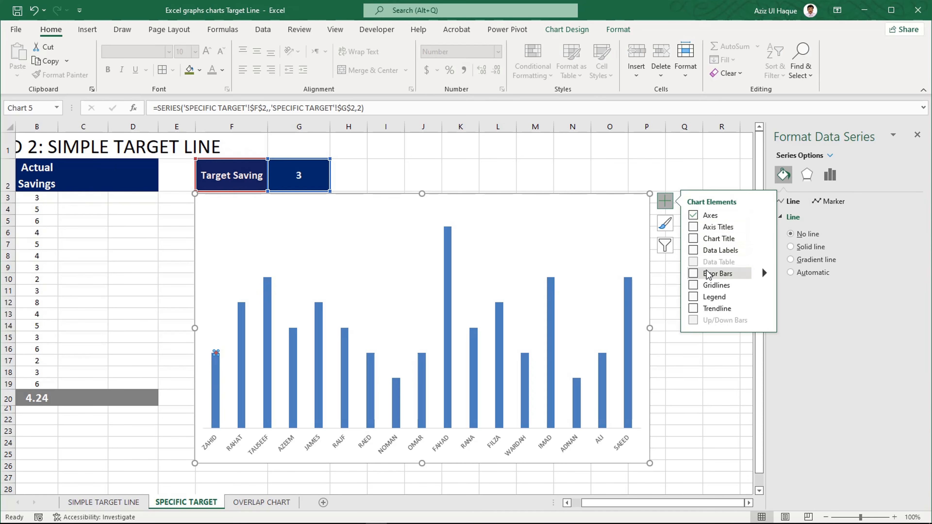
{"action": "left_click", "coordinate": [693, 274]}
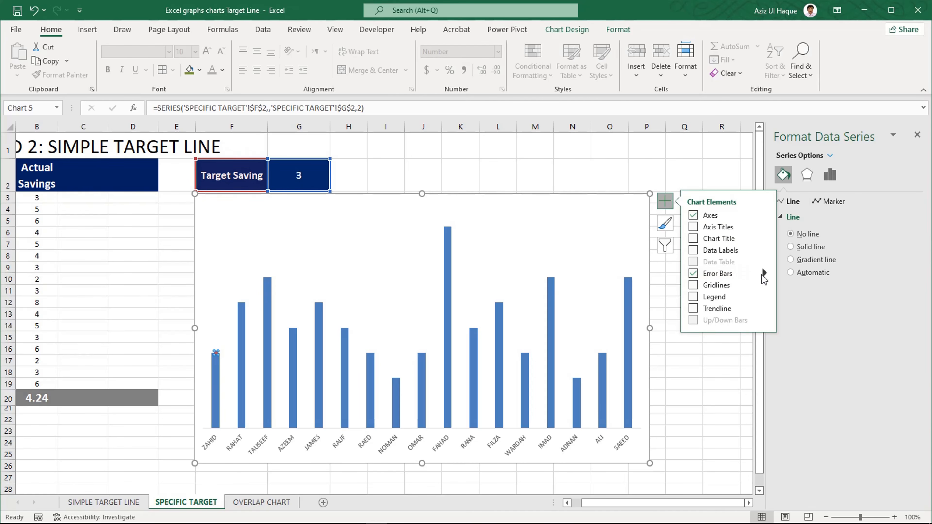
- Give the Target Saving point's horizontal error bar a fixed error amount of 15
{"action": "left_click", "coordinate": [764, 273]}
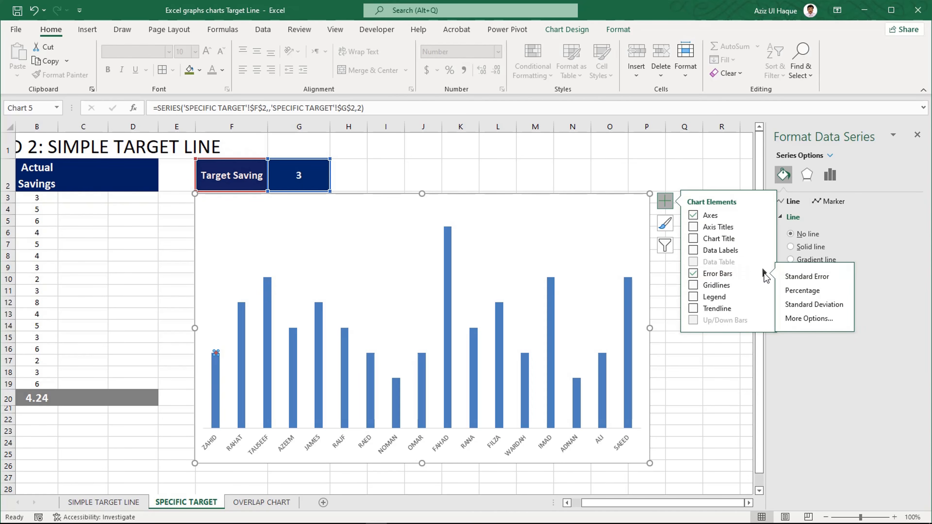
{"action": "left_click", "coordinate": [805, 321]}
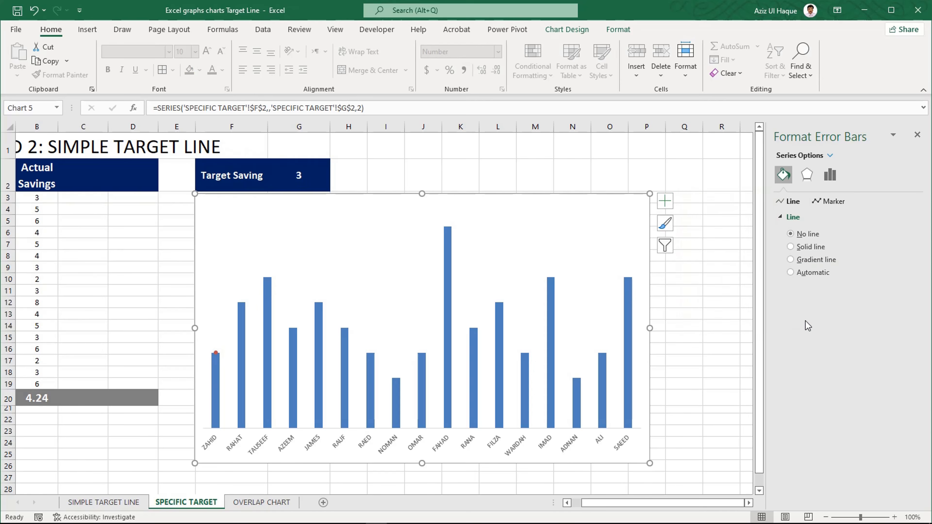
{"action": "left_click", "coordinate": [831, 175]}
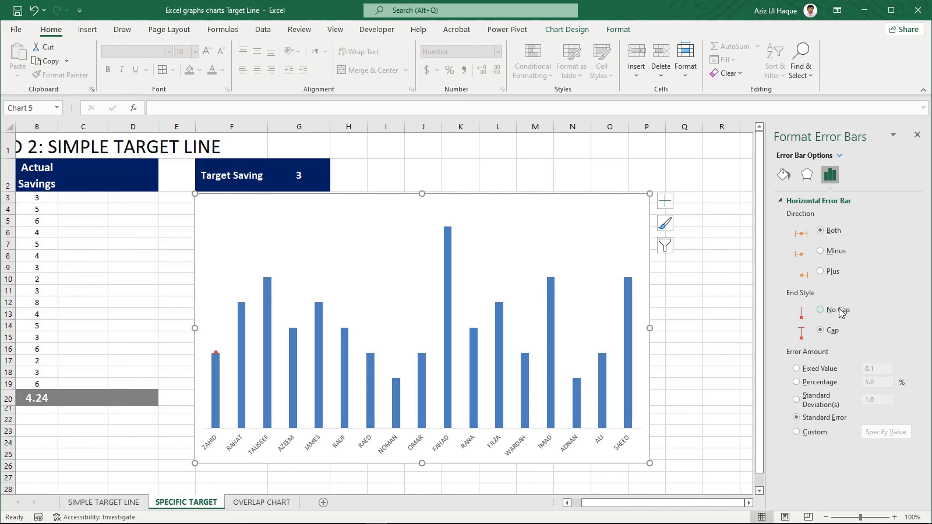
{"action": "left_click", "coordinate": [813, 370]}
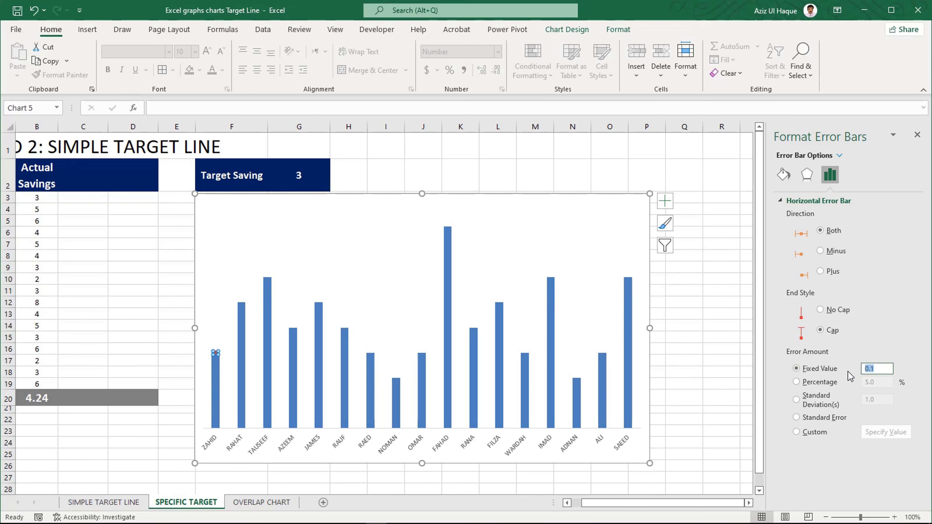
{"action": "type", "text": "15"}
{"action": "key", "text": "Return"}
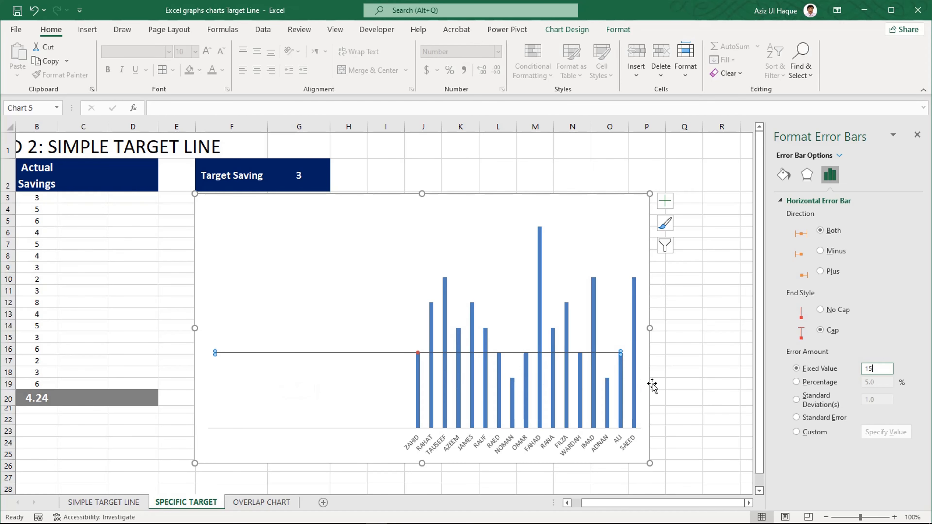
- Set the horizontal error bar to No Cap and Plus direction, with a fixed value of 16
{"action": "left_click", "coordinate": [835, 310]}
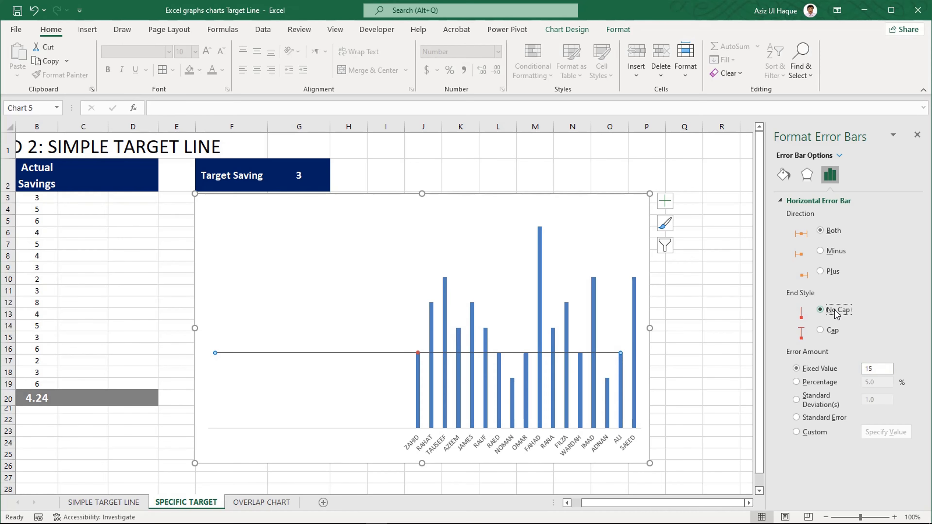
{"action": "left_click", "coordinate": [821, 272]}
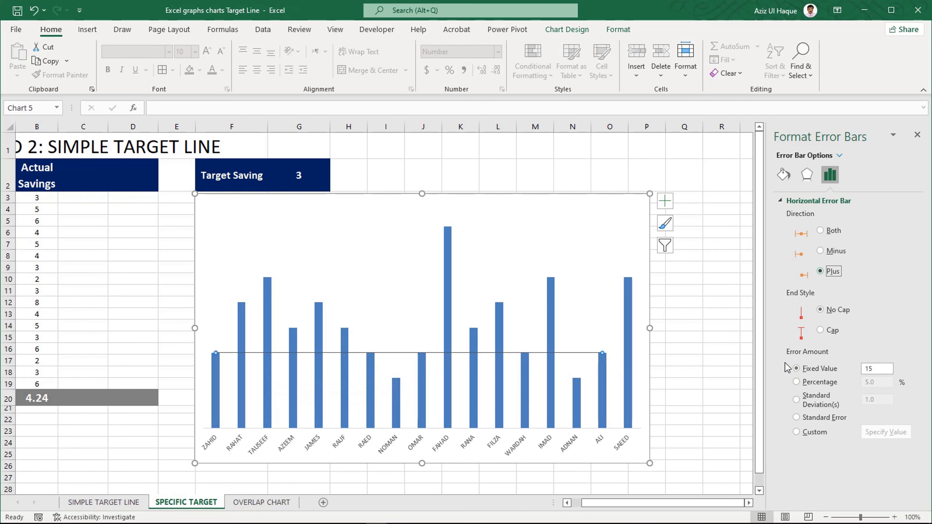
{"action": "left_click_drag", "start_coordinate": [883, 369], "coordinate": [855, 372]}
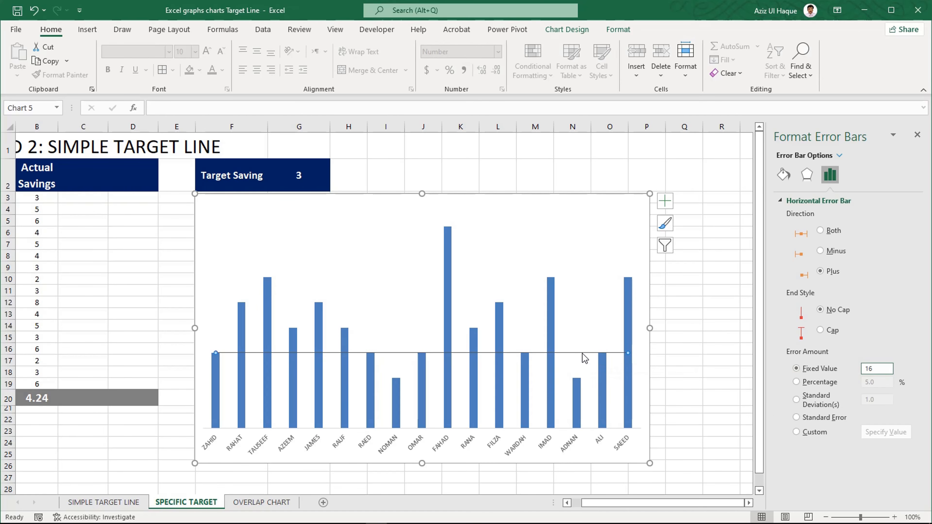
- Format the horizontal error bar line as 7 pt wide in dark orange
{"action": "left_click", "coordinate": [567, 353]}
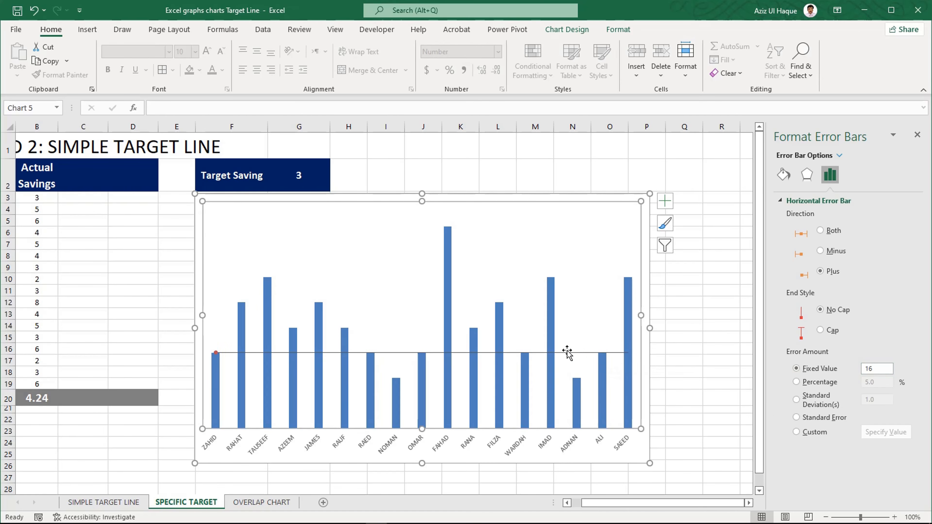
{"action": "left_click", "coordinate": [579, 353]}
{"action": "left_click", "coordinate": [783, 176]}
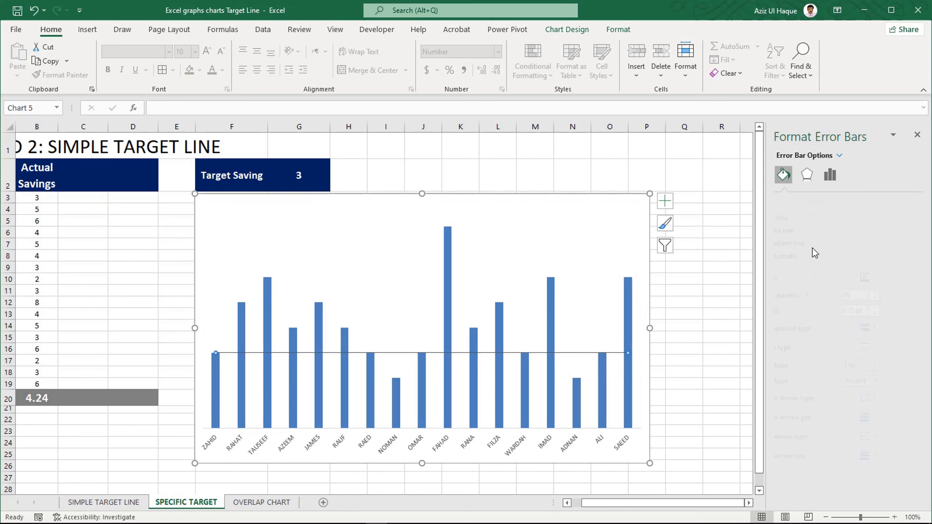
{"action": "left_click", "coordinate": [907, 308]}
{"action": "left_click", "coordinate": [906, 307]}
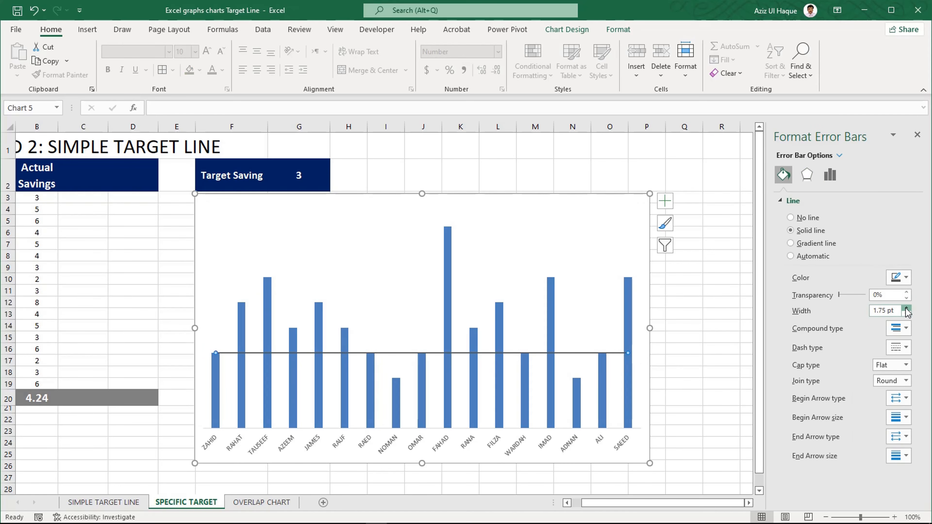
{"action": "left_click", "coordinate": [907, 308]}
{"action": "left_click", "coordinate": [906, 308]}
{"action": "left_click", "coordinate": [907, 308]}
{"action": "left_click", "coordinate": [906, 308]}
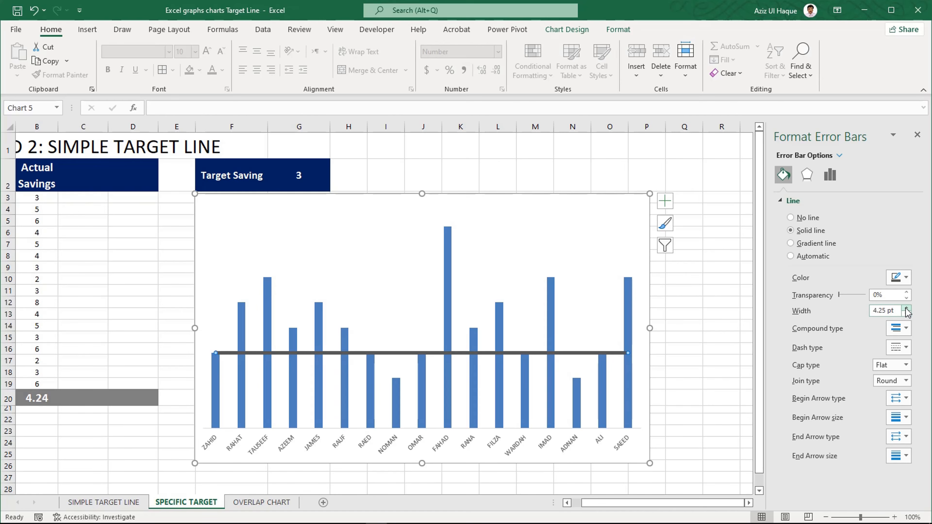
{"action": "left_click", "coordinate": [906, 308]}
{"action": "left_click", "coordinate": [906, 308]}
{"action": "left_click", "coordinate": [906, 308]}
{"action": "left_click", "coordinate": [907, 308]}
{"action": "left_click", "coordinate": [907, 308]}
{"action": "left_click", "coordinate": [907, 307]}
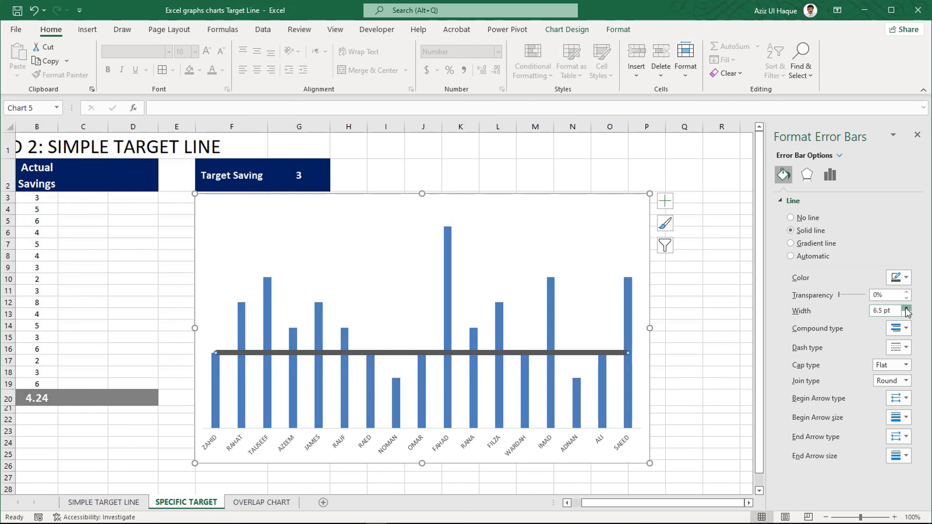
{"action": "left_click", "coordinate": [907, 308]}
{"action": "left_click", "coordinate": [907, 308]}
{"action": "left_click", "coordinate": [900, 278]}
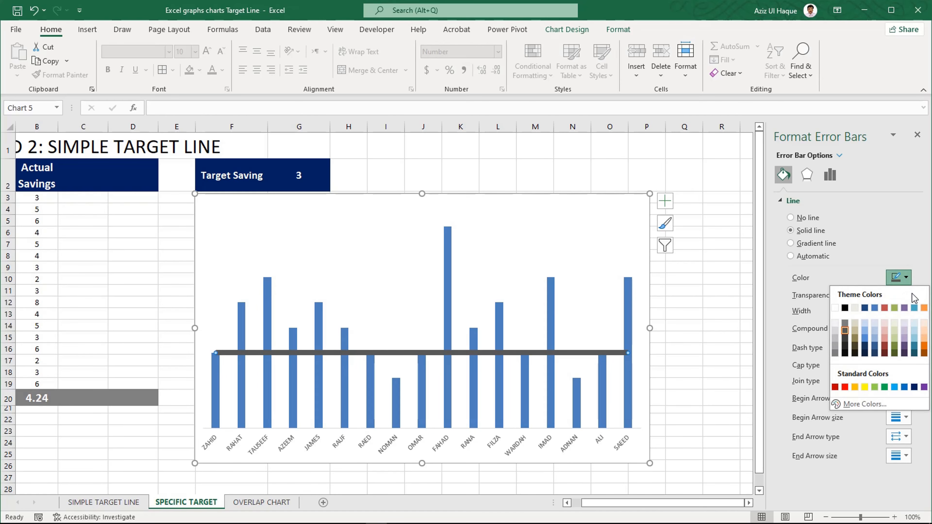
{"action": "left_click", "coordinate": [924, 348]}
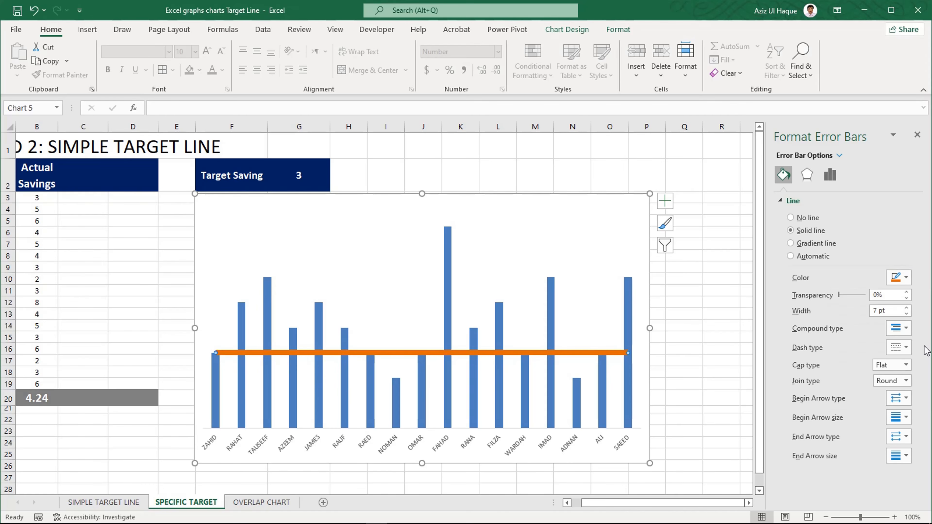
- Give the orange target line a double compound type and a long, widely spaced dash type
{"action": "left_click", "coordinate": [908, 348]}
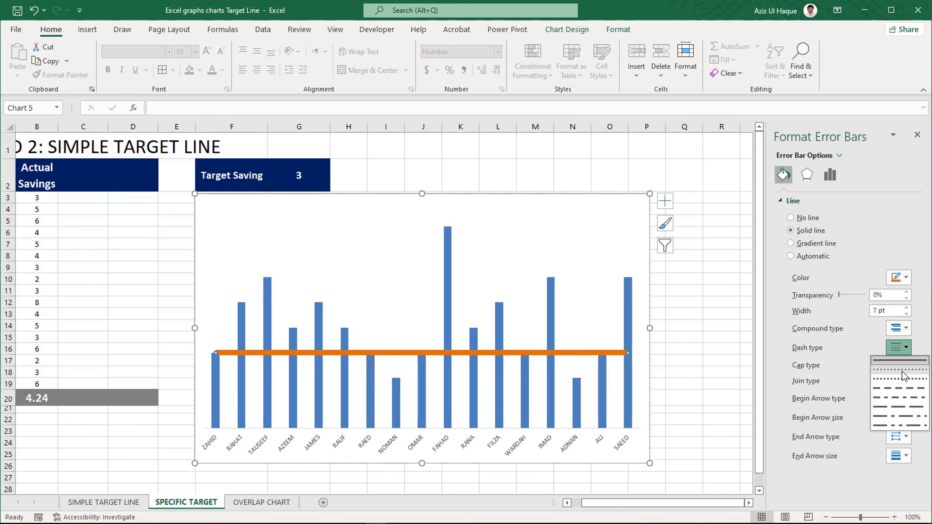
{"action": "left_click", "coordinate": [902, 372]}
{"action": "left_click", "coordinate": [899, 348]}
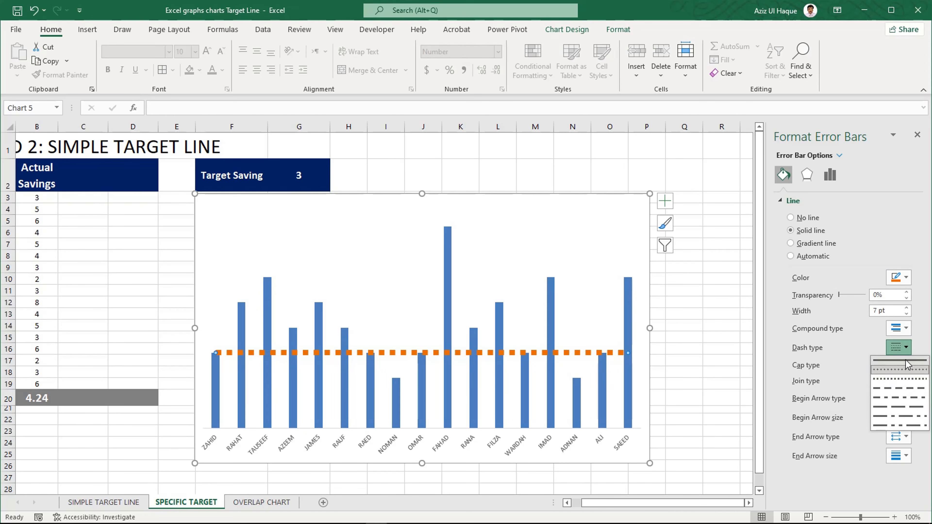
{"action": "left_click", "coordinate": [898, 389]}
{"action": "left_click", "coordinate": [898, 328]}
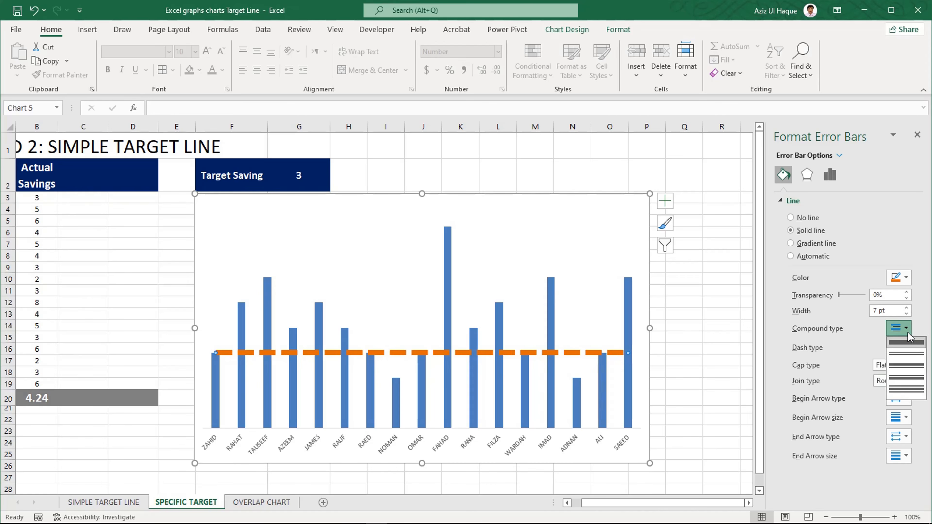
{"action": "left_click", "coordinate": [914, 355]}
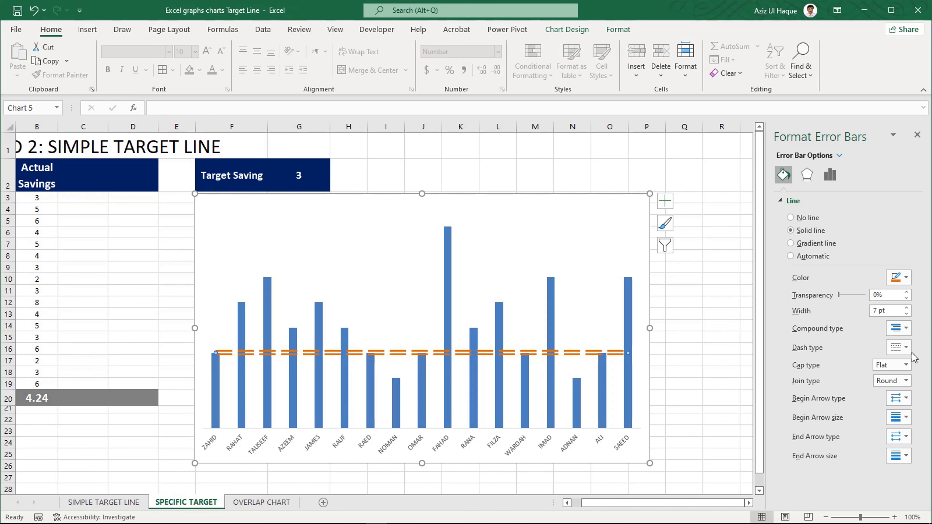
{"action": "left_click", "coordinate": [907, 349]}
{"action": "left_click", "coordinate": [899, 393]}
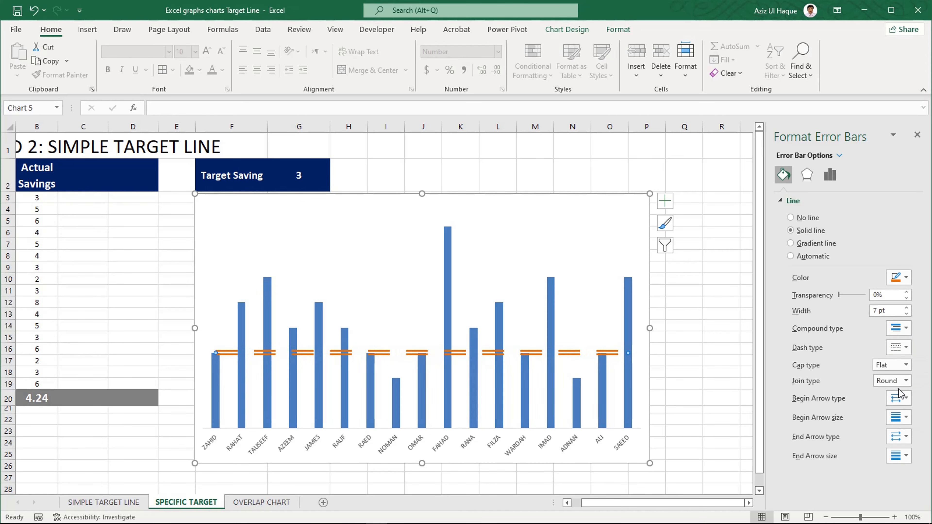
- Reduce the target line's width to 5.25 pt
{"action": "left_click", "coordinate": [907, 314]}
{"action": "left_click", "coordinate": [907, 314]}
{"action": "left_click", "coordinate": [907, 314]}
{"action": "left_click", "coordinate": [907, 314]}
{"action": "left_click", "coordinate": [907, 314]}
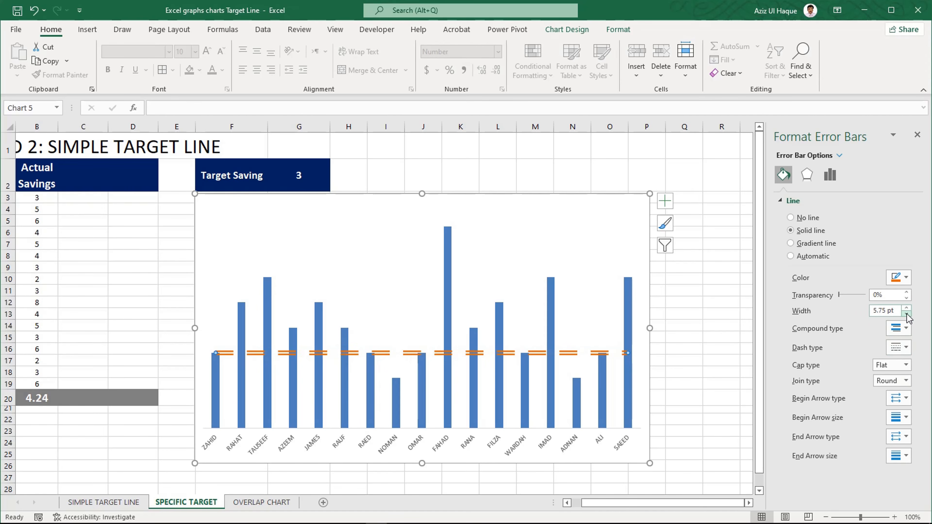
{"action": "left_click", "coordinate": [907, 315]}
{"action": "left_click", "coordinate": [907, 315]}
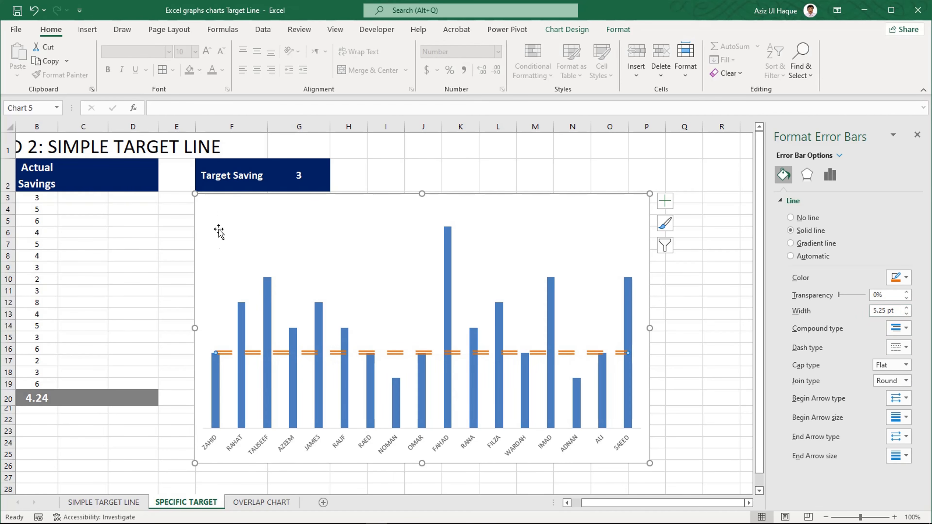
- Test the target line by setting the Target Saving value in G2 to 4
{"action": "left_click", "coordinate": [299, 178]}
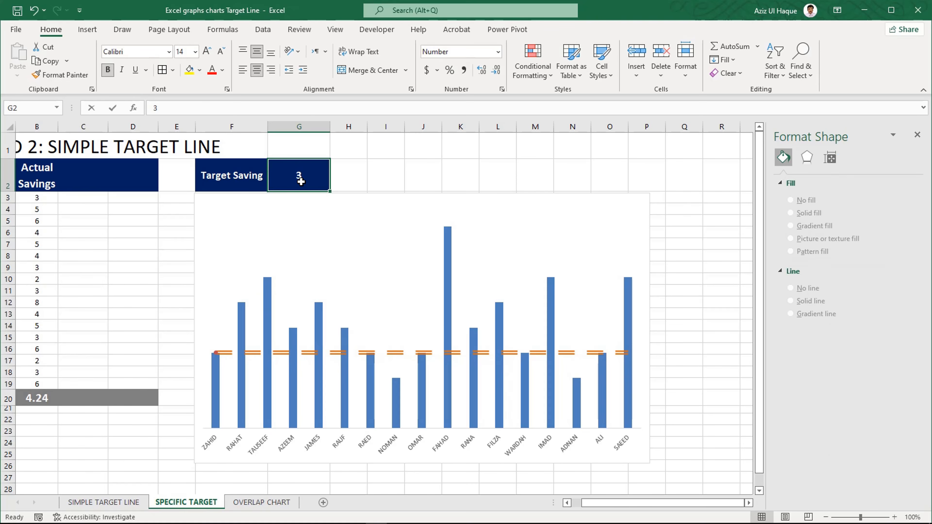
{"action": "type", "text": "4"}
{"action": "key", "text": "Return"}
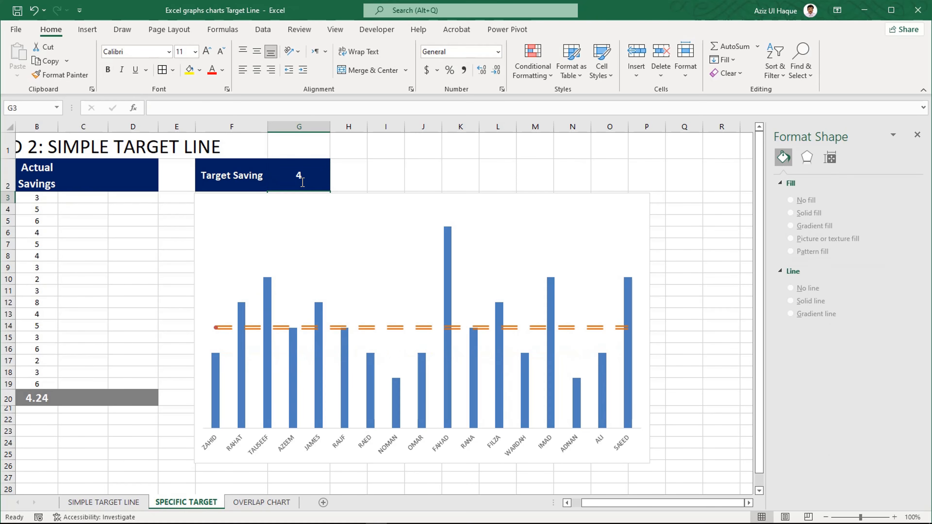
- Set the Target Saving value in G2 back to 3
{"action": "left_click", "coordinate": [400, 329]}
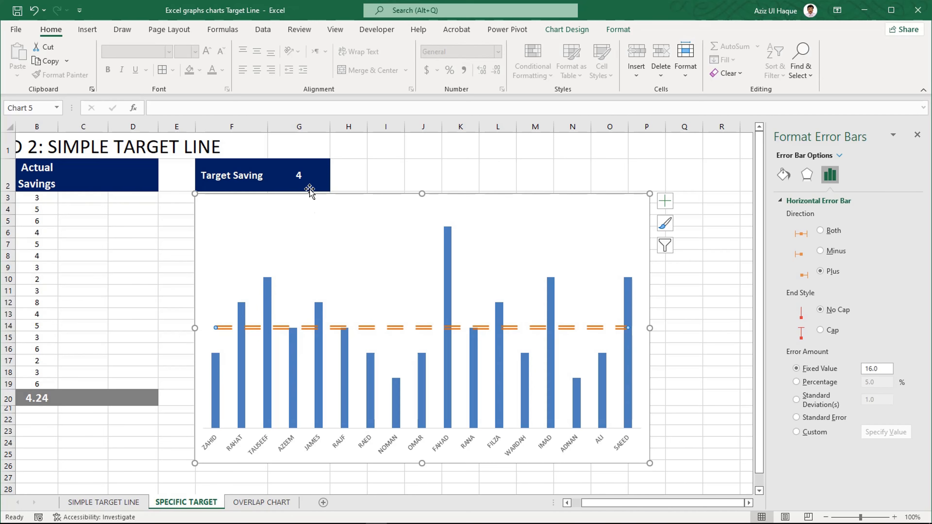
{"action": "left_click", "coordinate": [304, 178]}
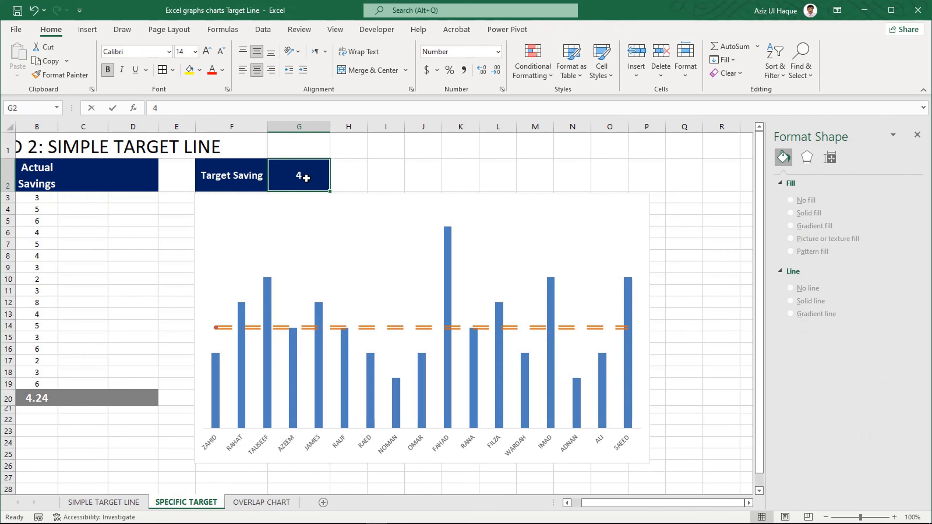
{"action": "type", "text": "3"}
{"action": "key", "text": "Return"}
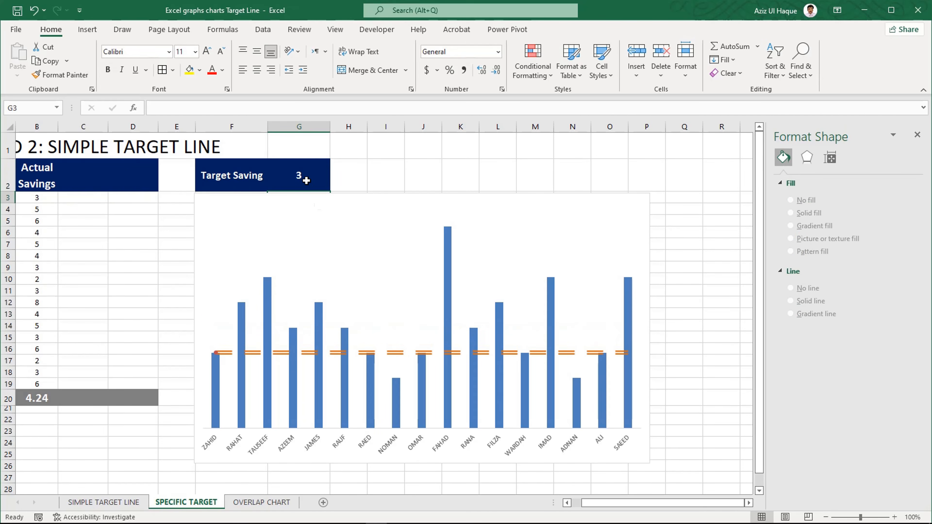
- Go to the OVERLAP CHART sheet and examine the Overlap formula in C4 and the actual saving it refers to
{"action": "left_click", "coordinate": [269, 502]}
{"action": "left_click", "coordinate": [299, 422]}
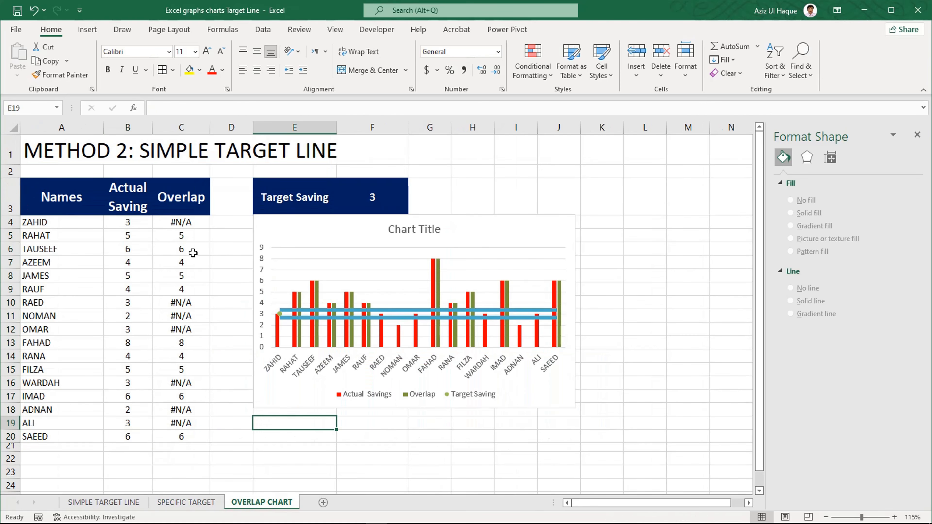
{"action": "left_click", "coordinate": [183, 223]}
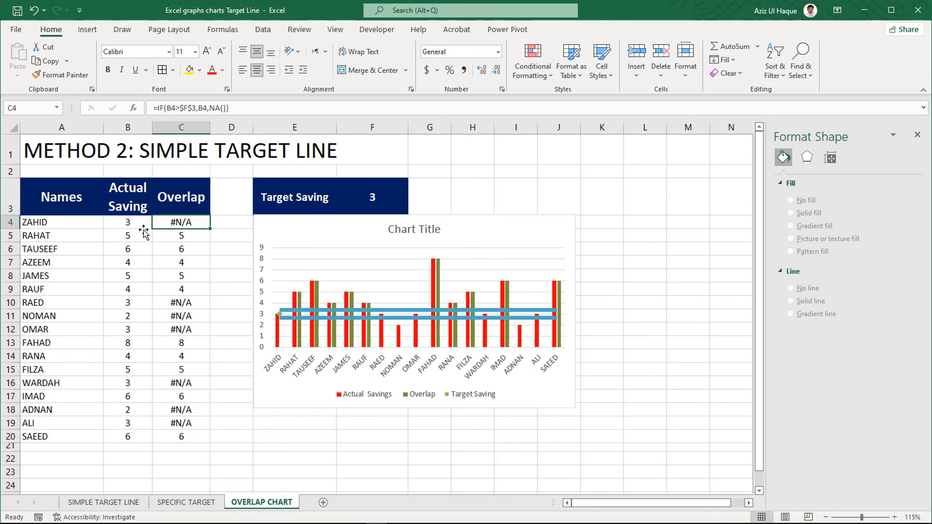
{"action": "left_click", "coordinate": [132, 227]}
{"action": "left_click", "coordinate": [176, 223]}
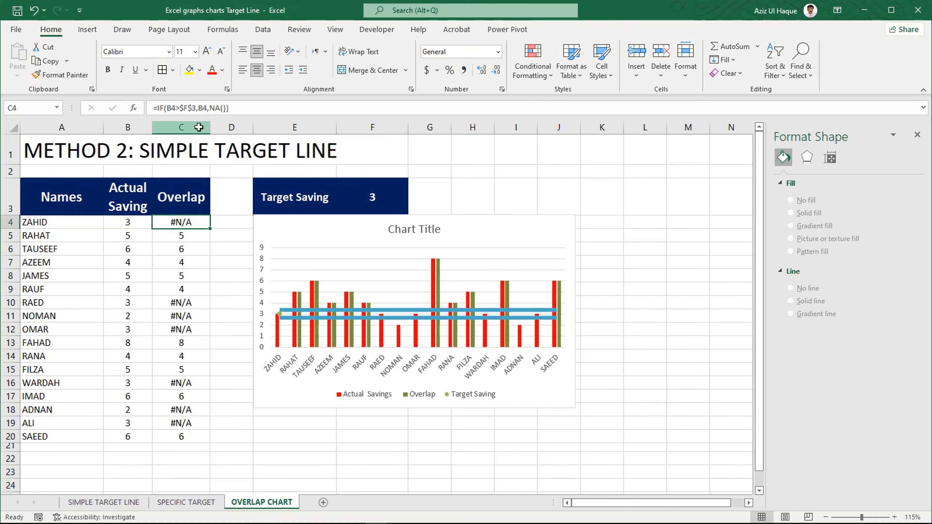
- Turn the formula in C4 into plain text by removing its equals sign, and autofit column C to show it
{"action": "left_click", "coordinate": [151, 107]}
{"action": "key", "text": "Delete"}
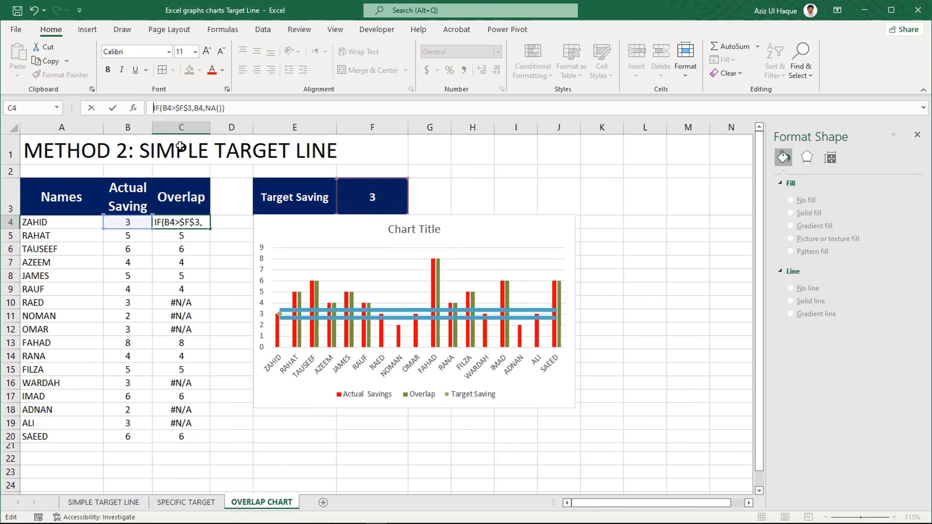
{"action": "left_click", "coordinate": [195, 226]}
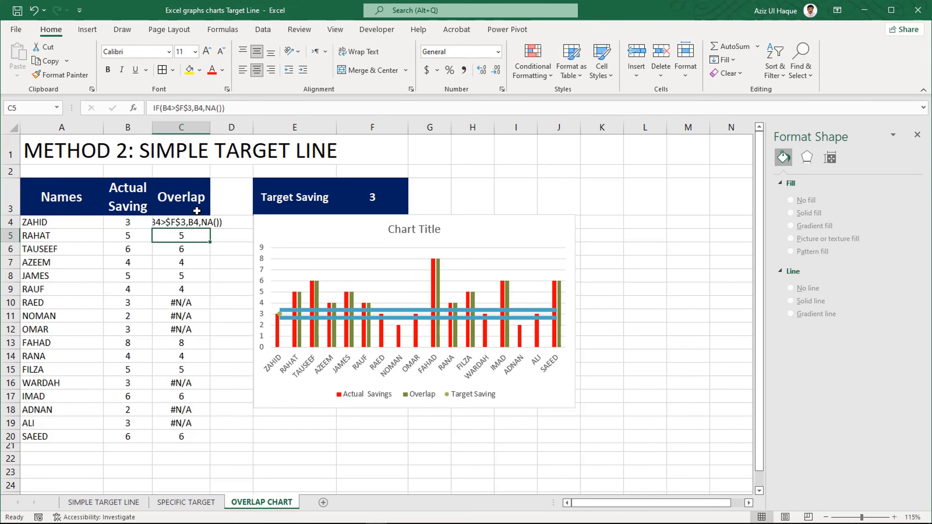
{"action": "double_click", "coordinate": [209, 125]}
{"action": "scroll", "coordinate": [172, 306], "scroll_direction": "up", "scroll_amount": 3, "text": "ctrl"}
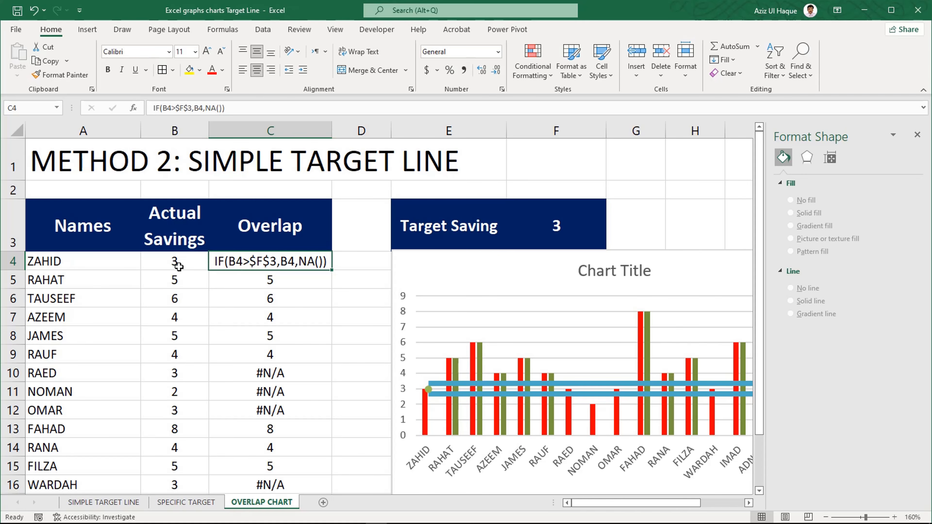
- Restore the Overlap formula in C4 as =IF(B4>$F$3,B4,NA()) by adding its equals sign back
{"action": "left_click", "coordinate": [179, 267]}
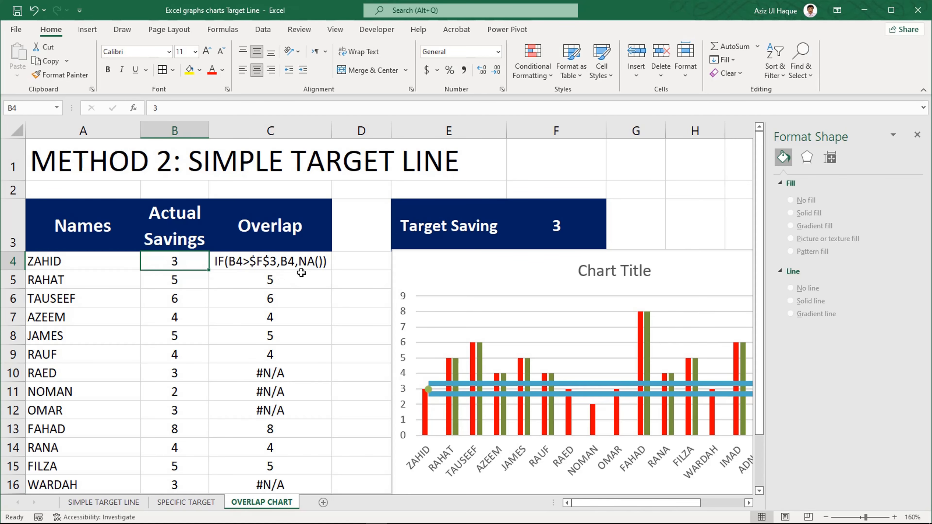
{"action": "left_click", "coordinate": [301, 298]}
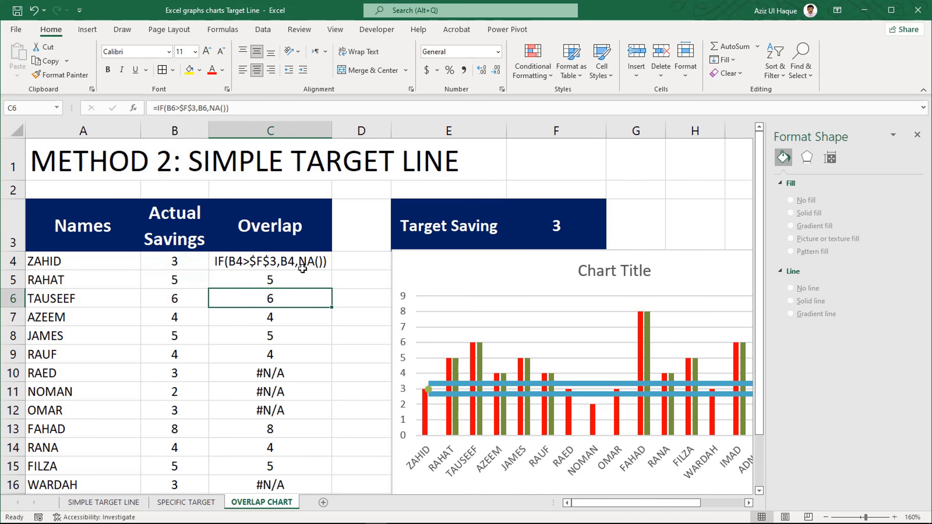
{"action": "left_click", "coordinate": [302, 266]}
{"action": "left_click", "coordinate": [153, 108]}
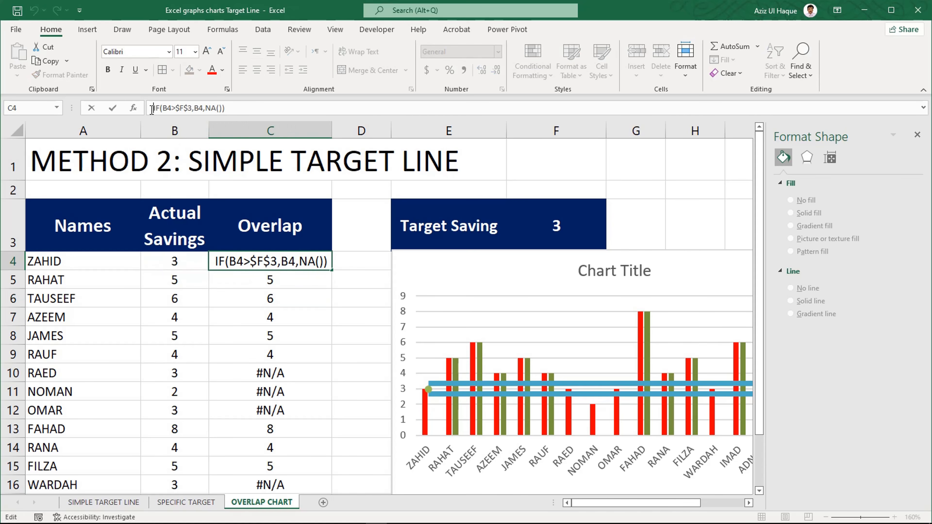
{"action": "type", "text": "="}
{"action": "key", "text": "Return"}
{"action": "left_click", "coordinate": [281, 372]}
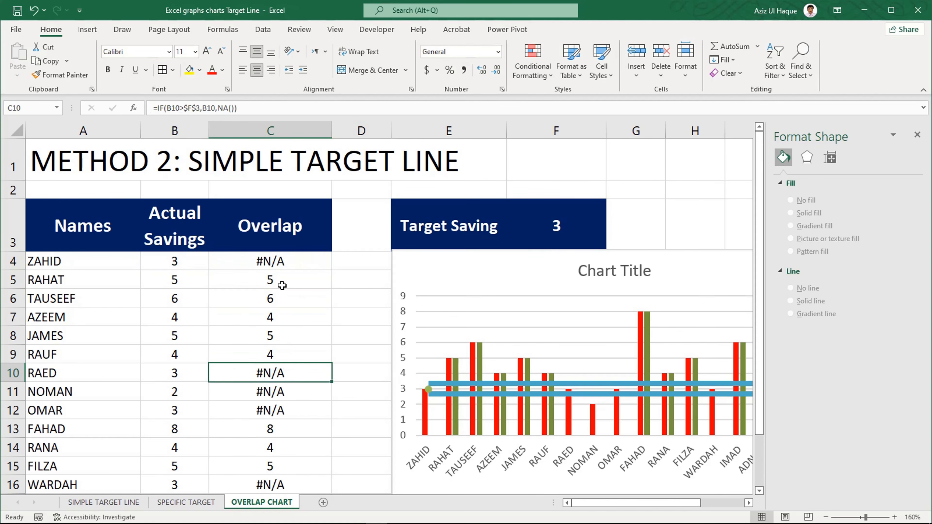
{"action": "left_click", "coordinate": [282, 261]}
- Delete the existing savings chart from the OVERLAP CHART sheet
{"action": "scroll", "coordinate": [287, 371], "scroll_direction": "down", "scroll_amount": 2}
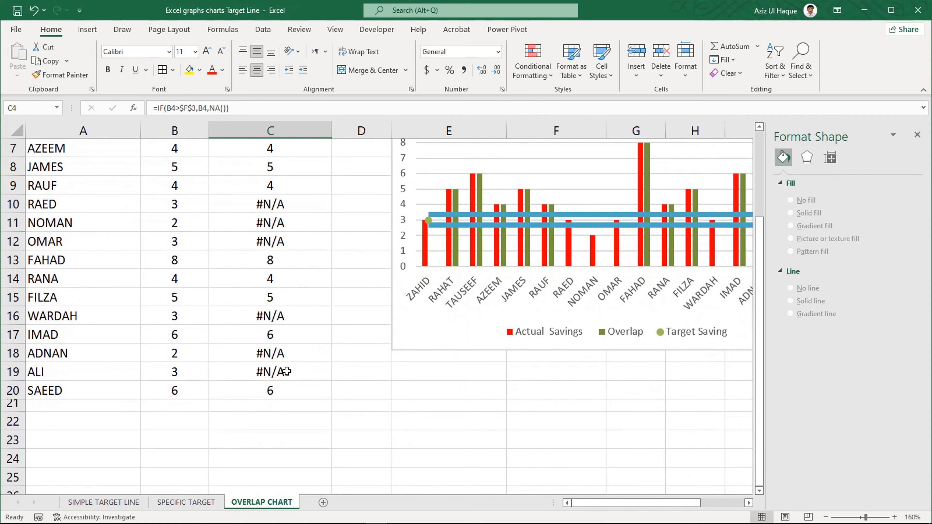
{"action": "scroll", "coordinate": [287, 372], "scroll_direction": "up", "scroll_amount": 2}
{"action": "scroll", "coordinate": [287, 372], "scroll_direction": "down", "scroll_amount": 2, "text": "ctrl"}
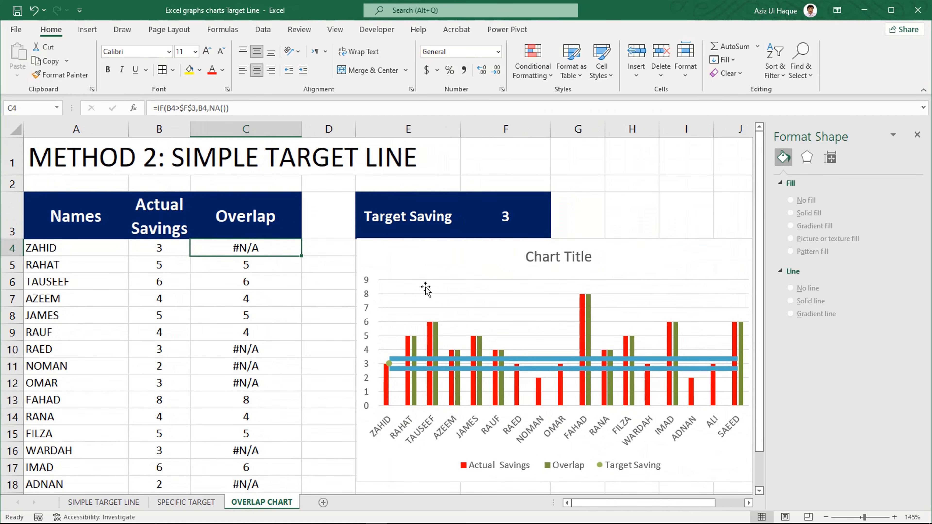
{"action": "scroll", "coordinate": [423, 299], "scroll_direction": "down", "scroll_amount": 1, "text": "ctrl"}
{"action": "left_click", "coordinate": [322, 243]}
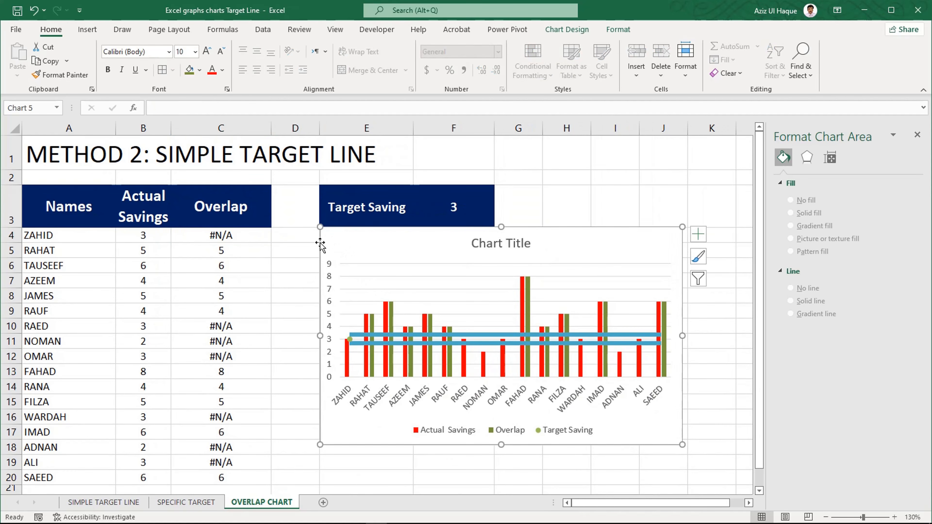
{"action": "key", "text": "Delete"}
- Insert a clustered column chart from A3:C20, place it beside the table below Target Saving, and enlarge it
{"action": "left_click", "coordinate": [332, 324]}
{"action": "scroll", "coordinate": [127, 310], "scroll_direction": "down", "scroll_amount": 1}
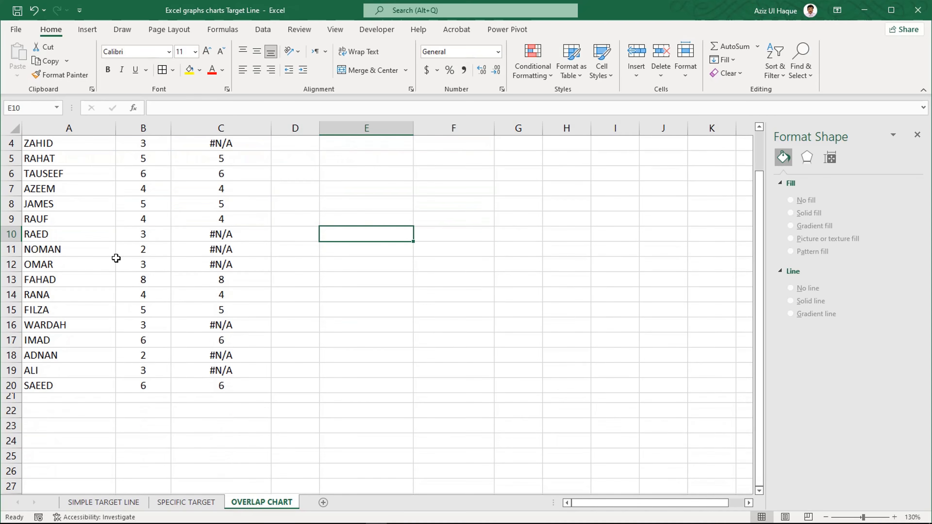
{"action": "scroll", "coordinate": [116, 258], "scroll_direction": "up", "scroll_amount": 1}
{"action": "left_click_drag", "start_coordinate": [97, 213], "coordinate": [207, 477]}
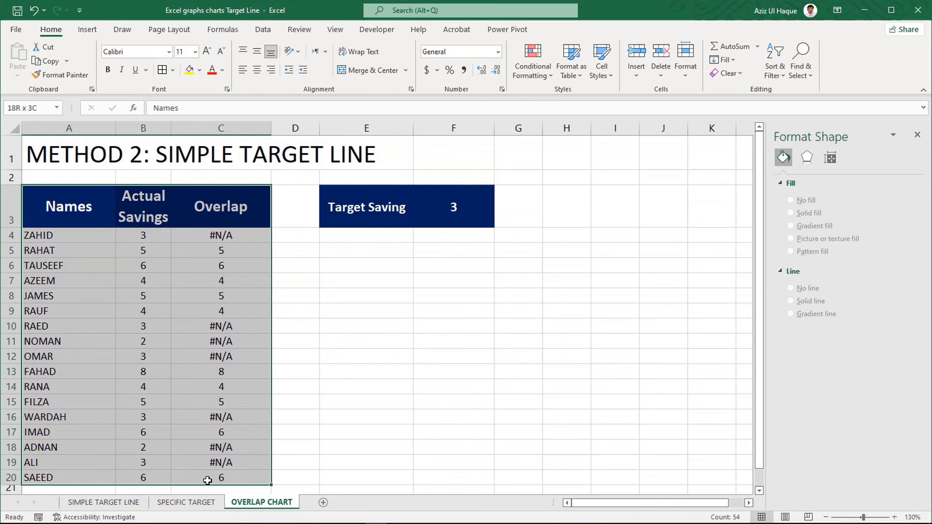
{"action": "left_click", "coordinate": [88, 30]}
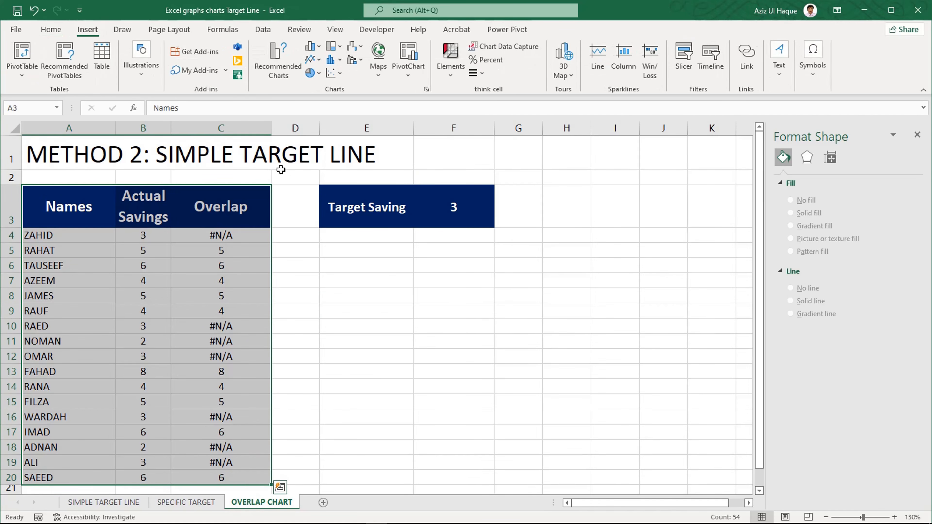
{"action": "left_click", "coordinate": [316, 47]}
{"action": "left_click", "coordinate": [320, 87]}
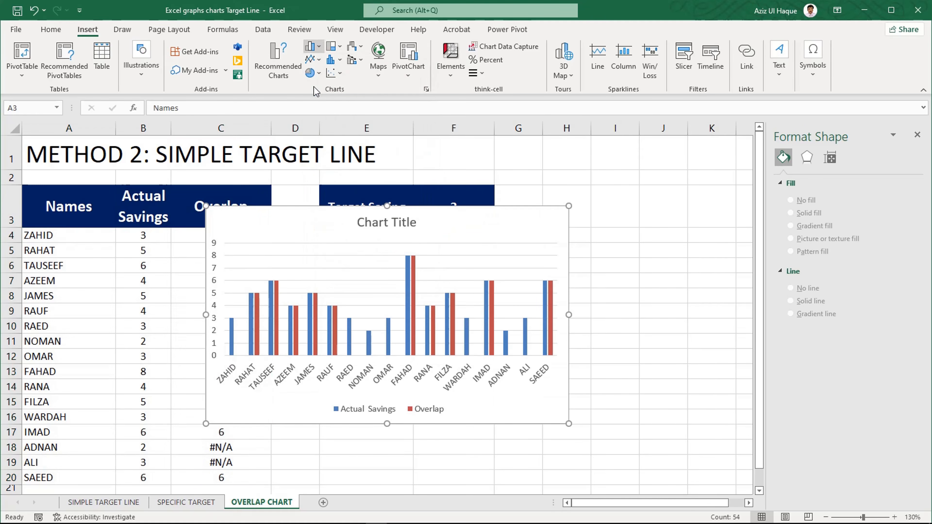
{"action": "left_click_drag", "start_coordinate": [304, 208], "coordinate": [374, 225]}
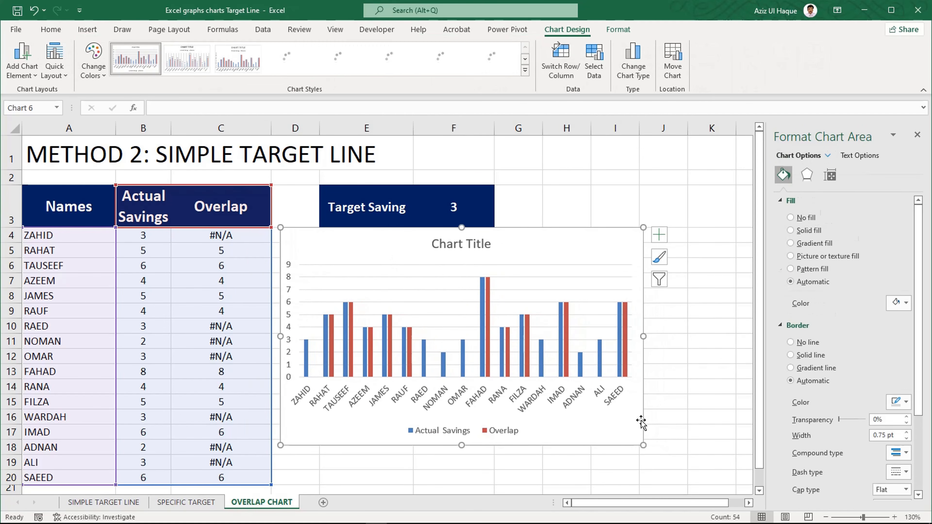
{"action": "left_click_drag", "start_coordinate": [642, 446], "coordinate": [710, 475]}
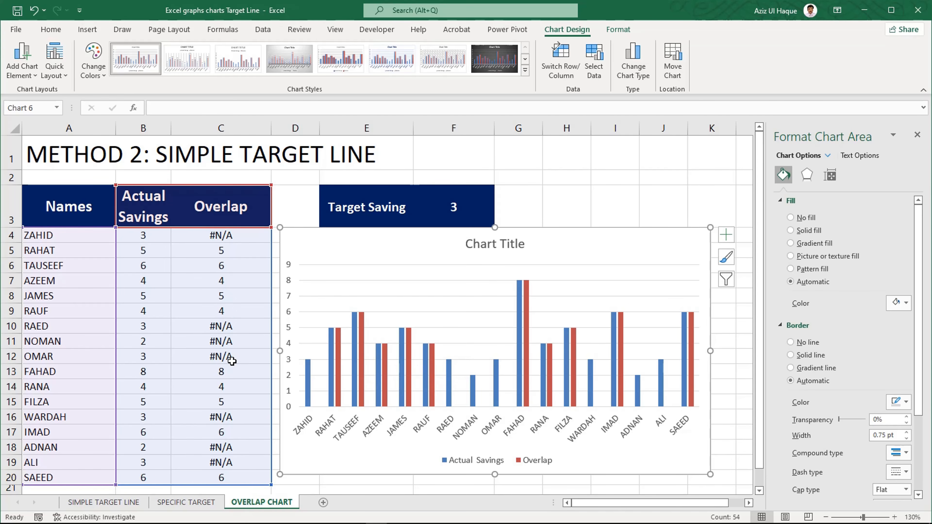
- Fill the chart's Actual Savings columns with red and its Overlap columns with a dark olive green
{"action": "left_click", "coordinate": [309, 386]}
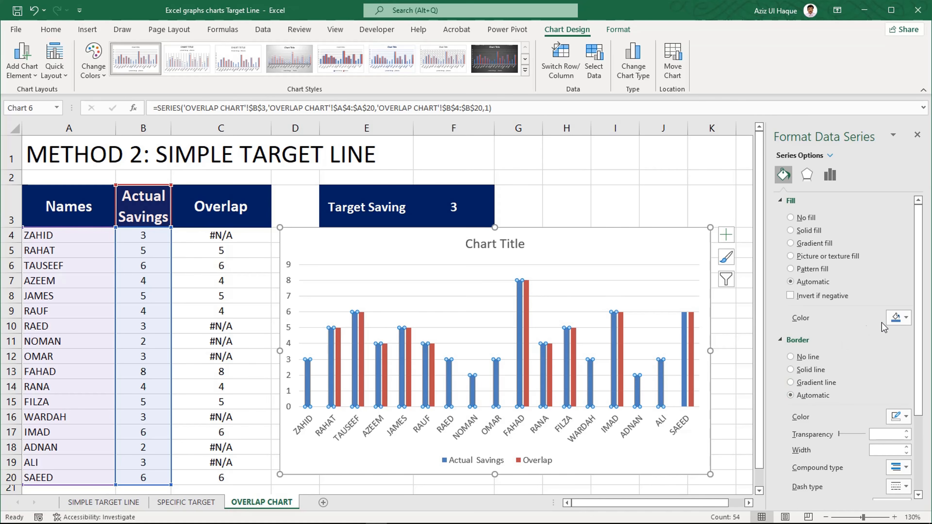
{"action": "left_click", "coordinate": [906, 318]}
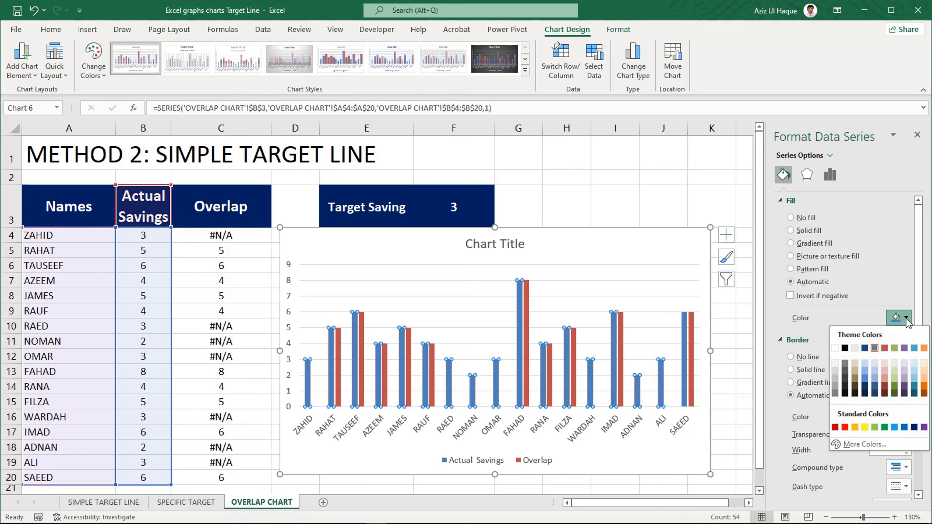
{"action": "left_click", "coordinate": [845, 428]}
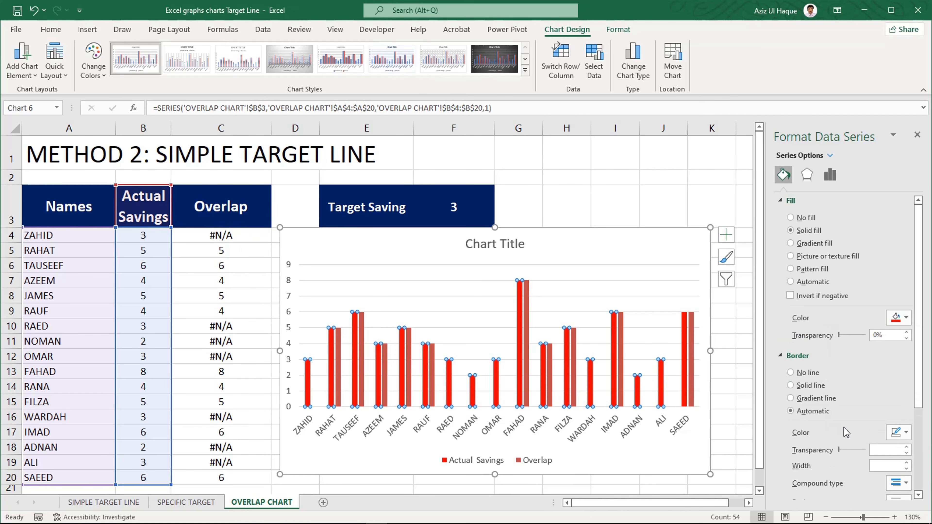
{"action": "left_click", "coordinate": [340, 384]}
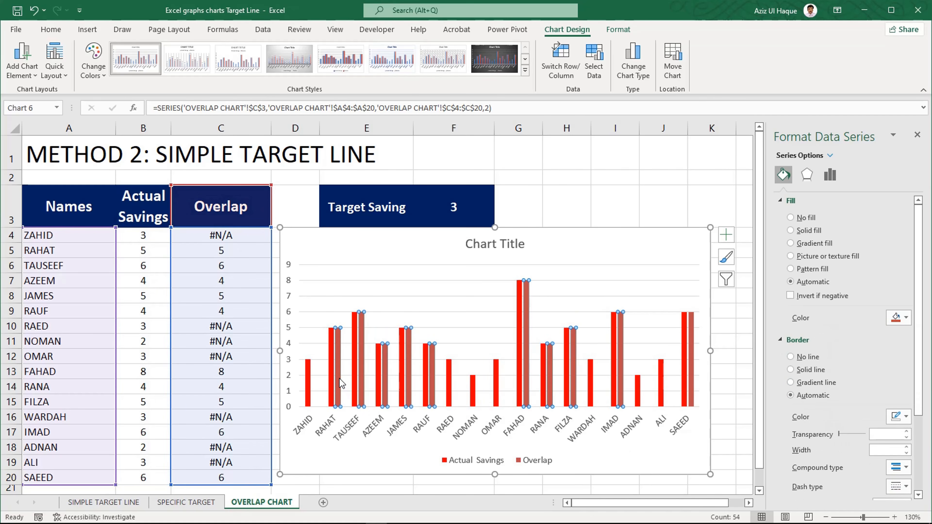
{"action": "left_click", "coordinate": [907, 318]}
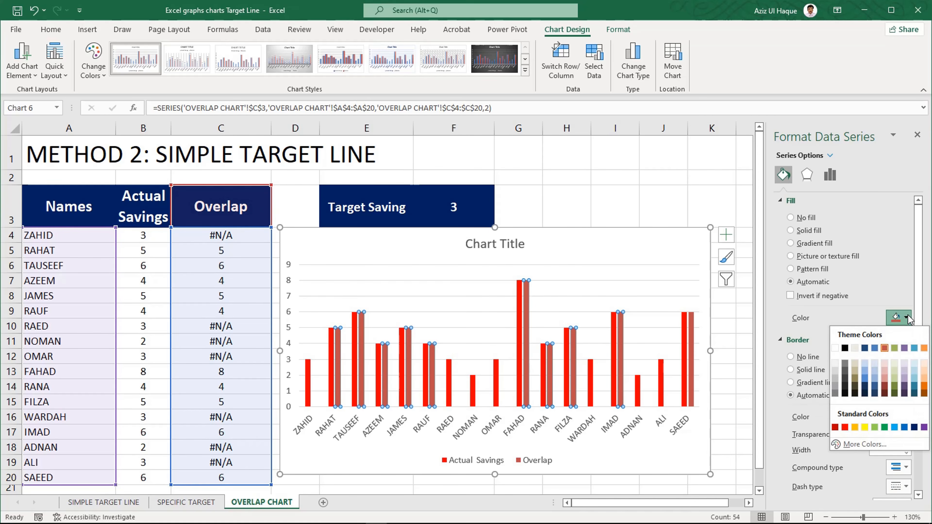
{"action": "left_click", "coordinate": [895, 386]}
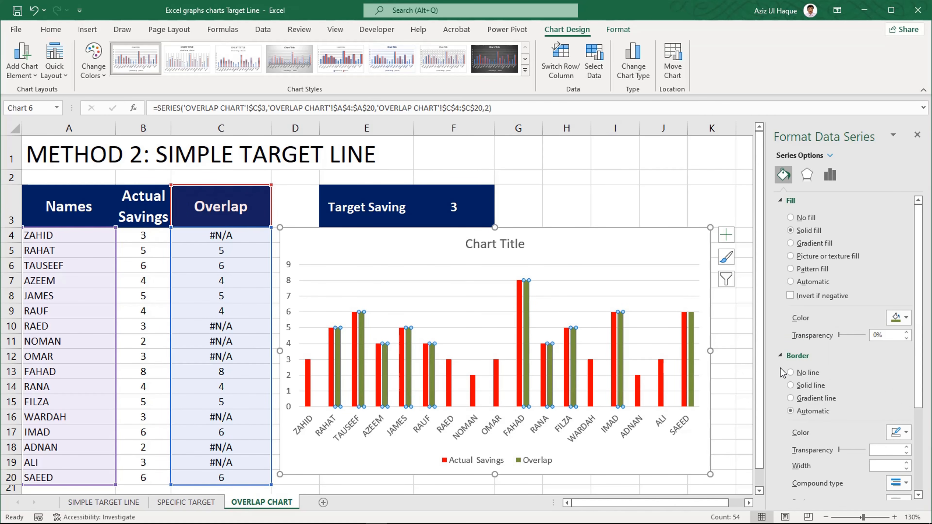
{"action": "left_click", "coordinate": [667, 250]}
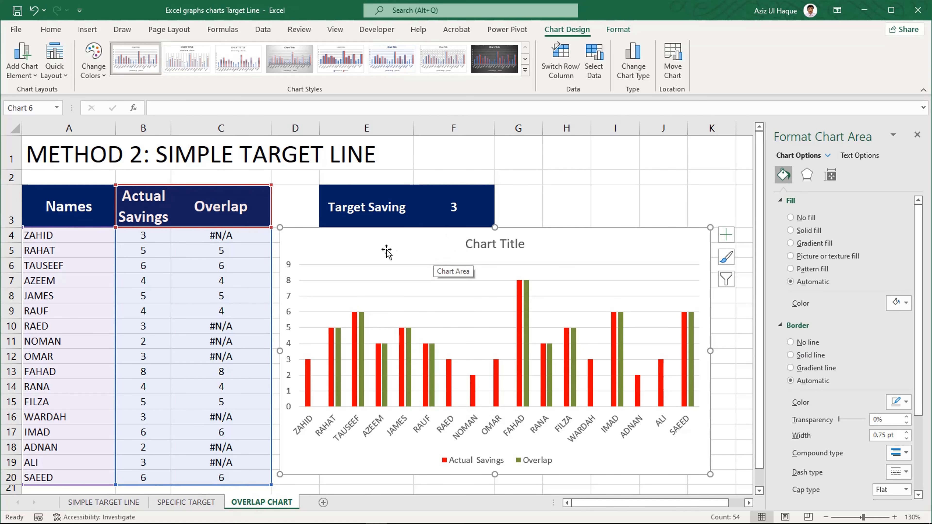
- Move the chart clear of column D, enter 3 in D4 and copy it down to D20
{"action": "left_click_drag", "start_coordinate": [305, 234], "coordinate": [373, 238]}
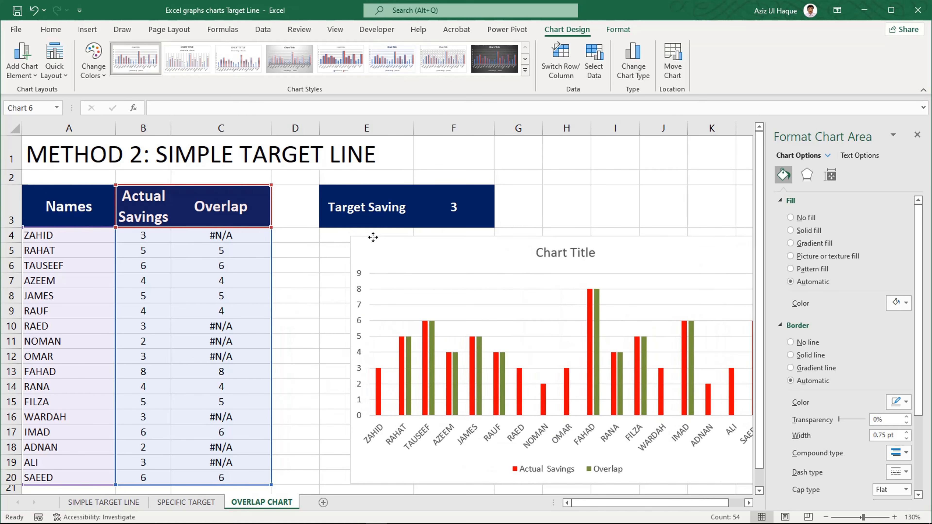
{"action": "left_click", "coordinate": [294, 235]}
{"action": "type", "text": "3"}
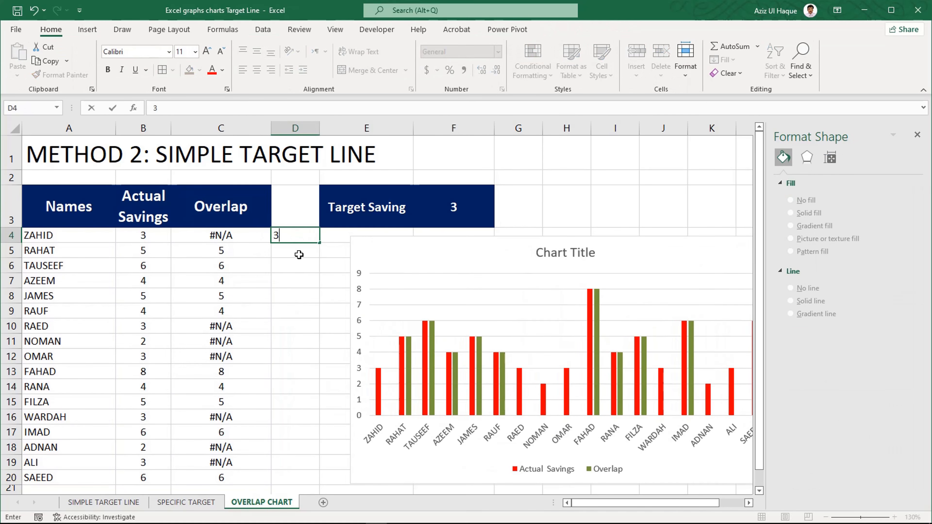
{"action": "key", "text": "Return"}
{"action": "left_click", "coordinate": [293, 238]}
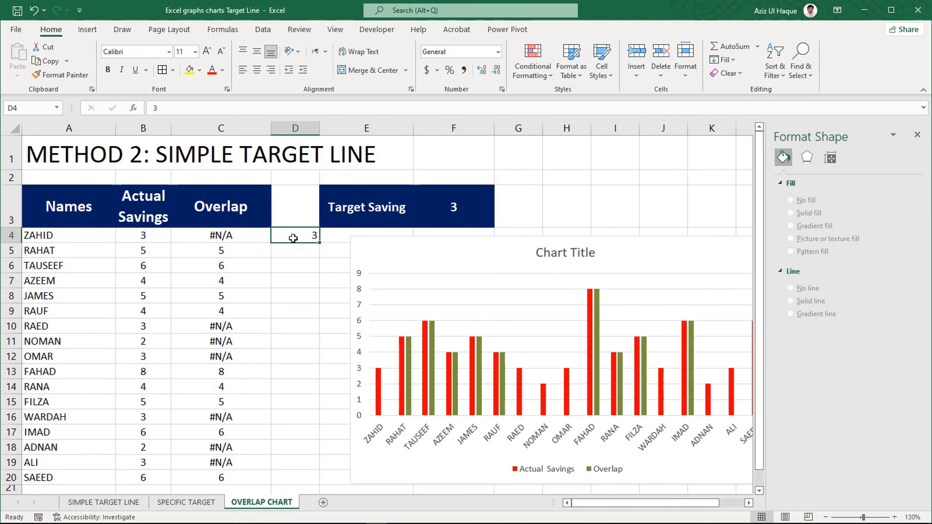
{"action": "left_click_drag", "start_coordinate": [319, 247], "coordinate": [299, 483]}
{"action": "left_click", "coordinate": [426, 261]}
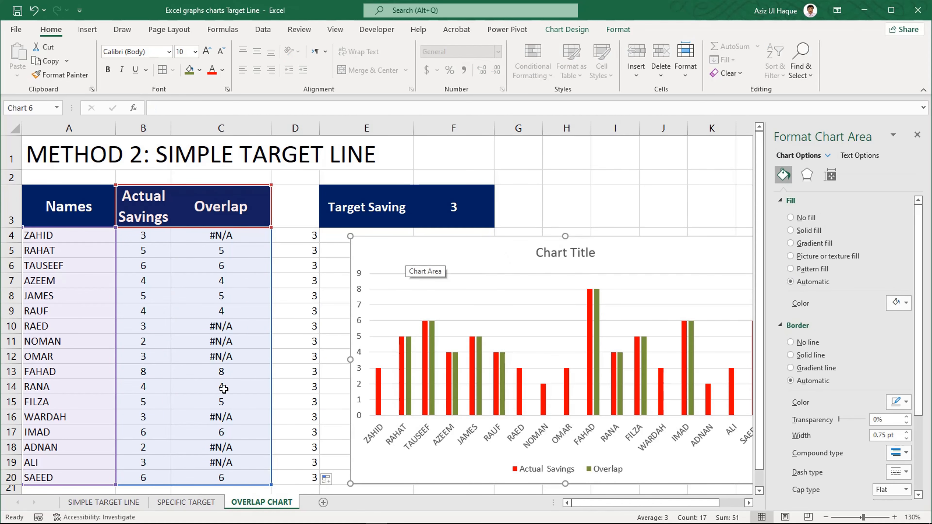
{"action": "right_click", "coordinate": [451, 254]}
{"action": "left_click", "coordinate": [485, 309]}
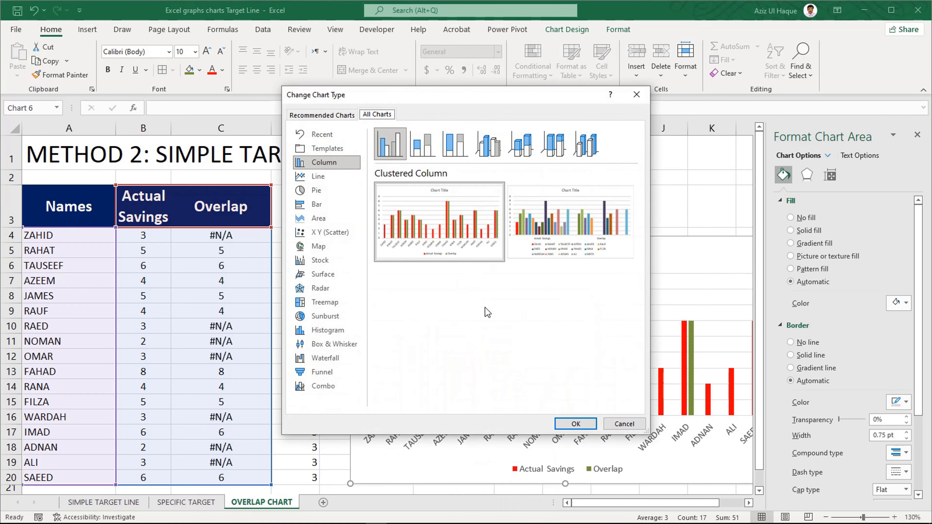
{"action": "left_click", "coordinate": [624, 424]}
- Add a data series to the chart, named from the Target Saving cell E3 with values from D4:D20
{"action": "right_click", "coordinate": [456, 243]}
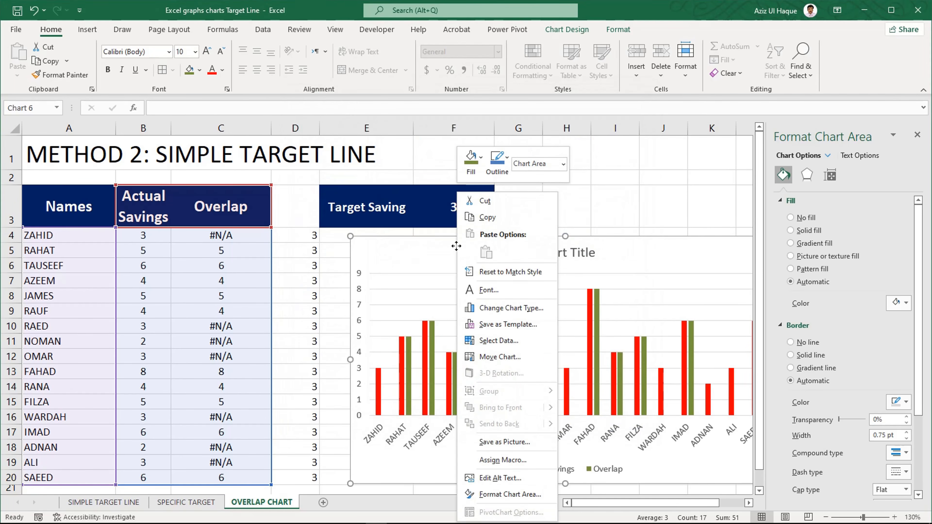
{"action": "left_click", "coordinate": [495, 341]}
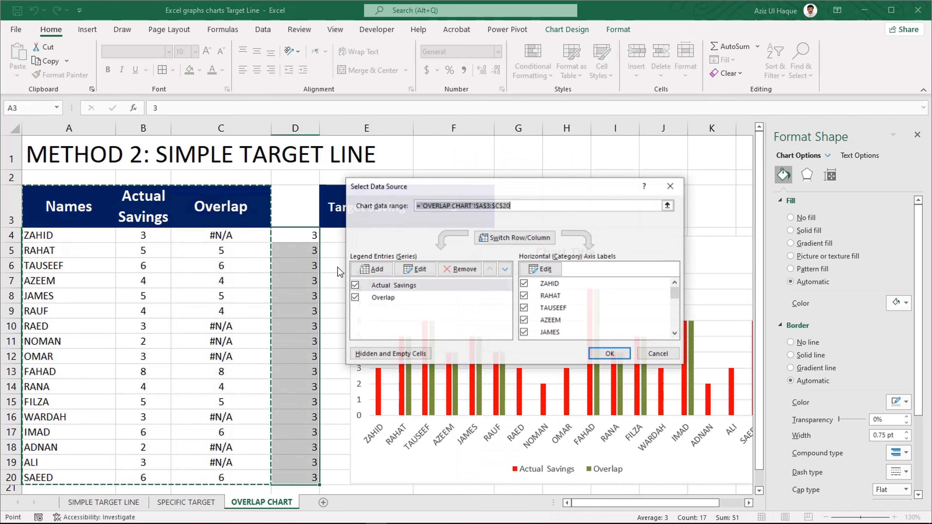
{"action": "left_click", "coordinate": [376, 269]}
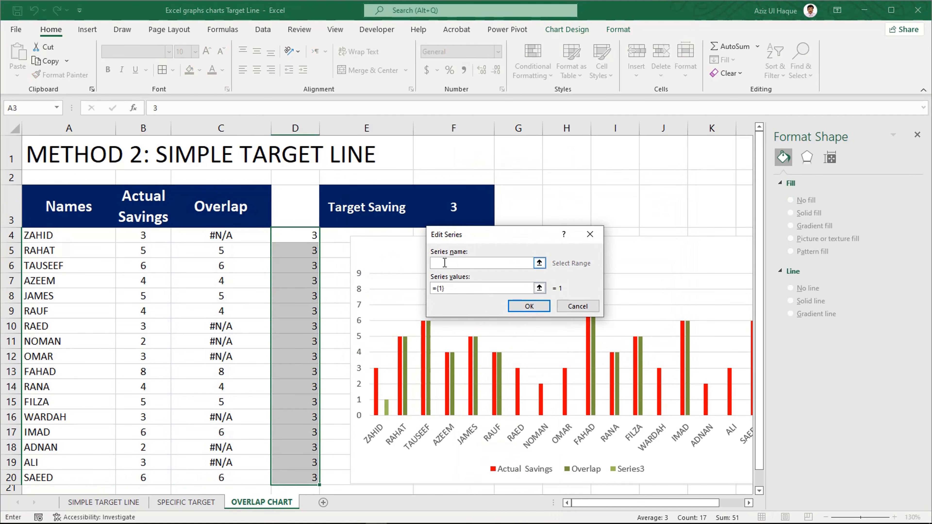
{"action": "left_click", "coordinate": [344, 212]}
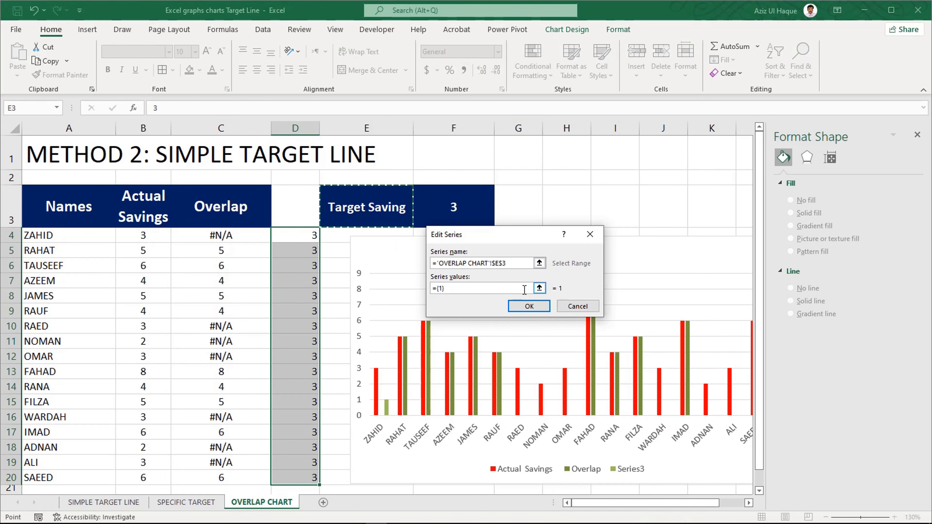
{"action": "left_click_drag", "start_coordinate": [477, 288], "coordinate": [420, 287]}
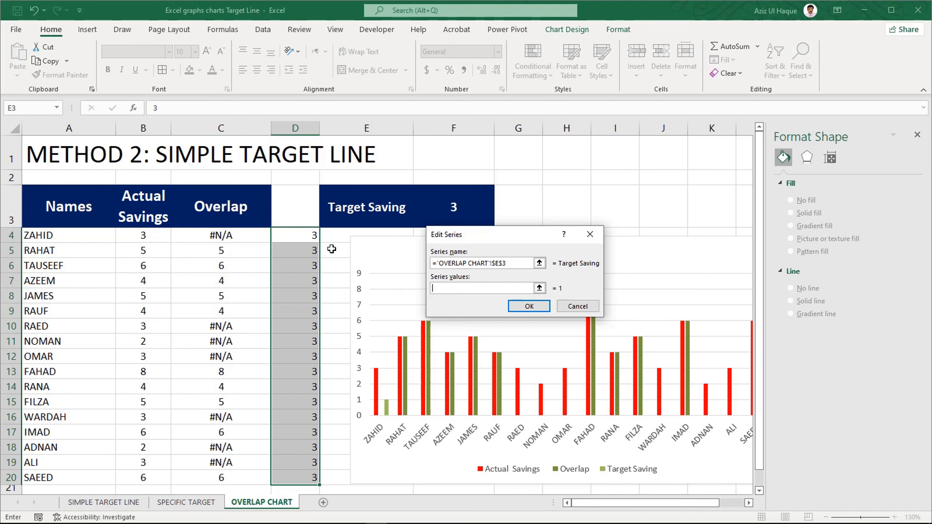
{"action": "left_click_drag", "start_coordinate": [295, 239], "coordinate": [295, 476]}
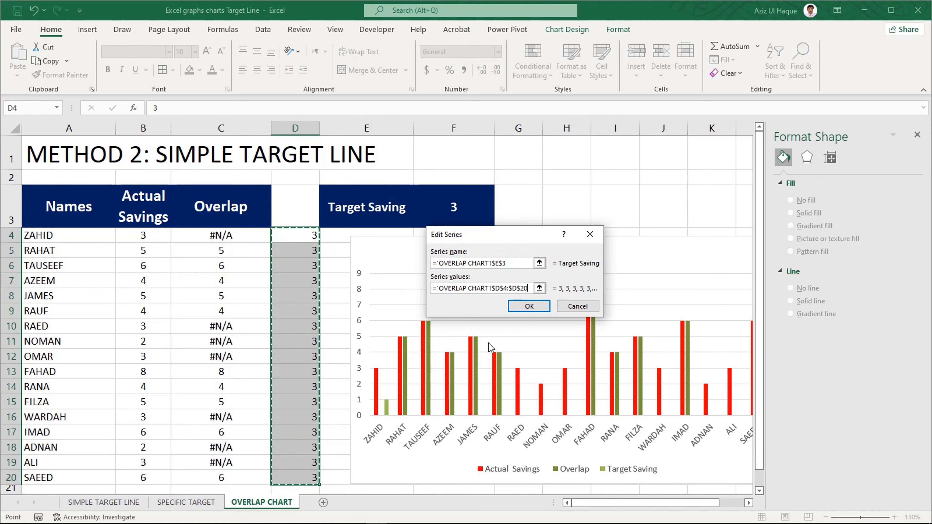
{"action": "left_click", "coordinate": [536, 308]}
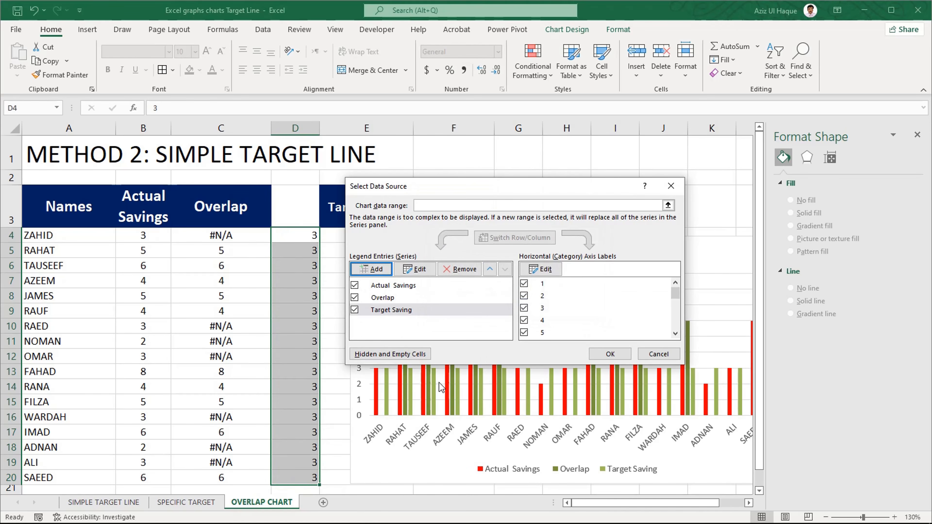
{"action": "left_click", "coordinate": [609, 354]}
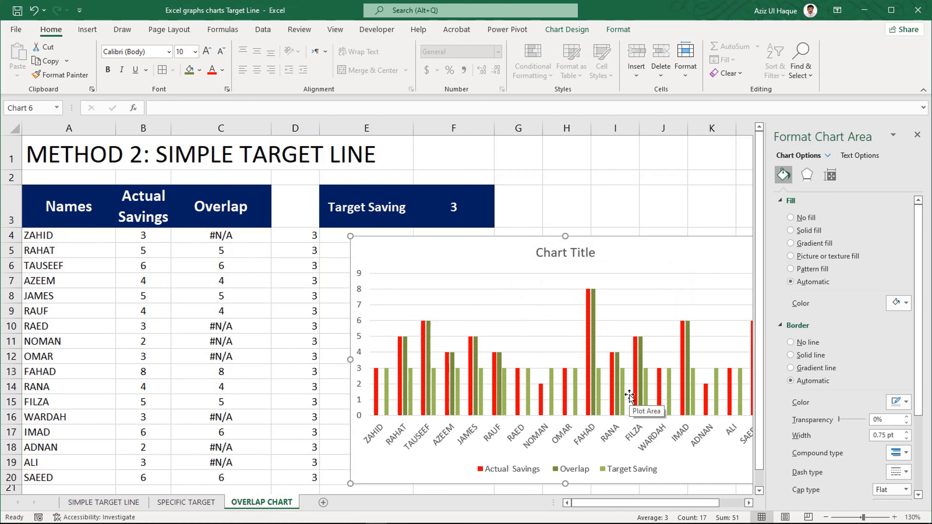
- Change the chart type of the Target Saving series to Line, keeping the other series as clustered columns
{"action": "left_click", "coordinate": [386, 386]}
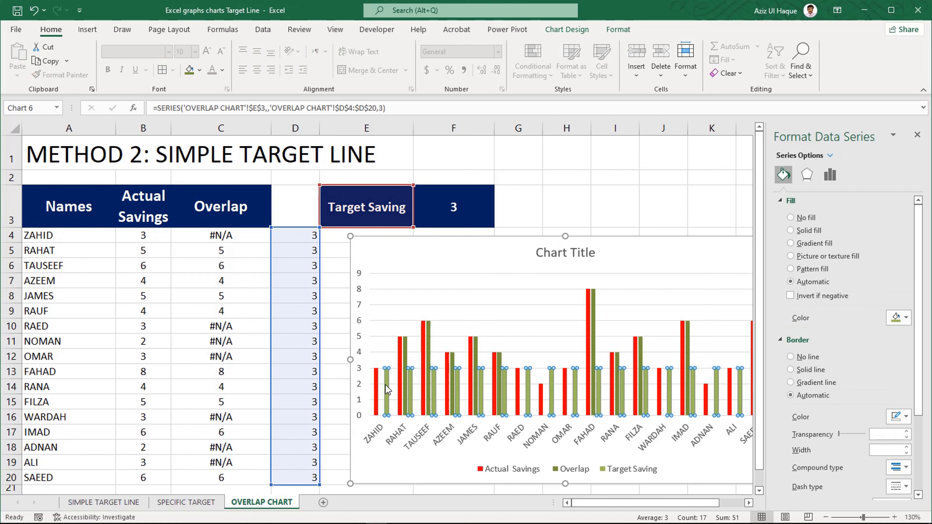
{"action": "right_click", "coordinate": [387, 389]}
{"action": "left_click", "coordinate": [442, 437]}
{"action": "left_click", "coordinate": [547, 387]}
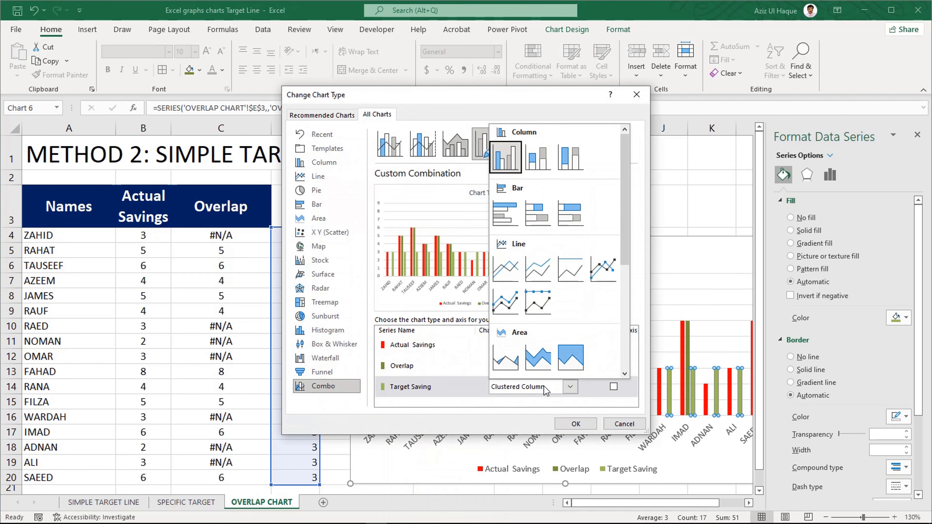
{"action": "left_click", "coordinate": [512, 268]}
{"action": "left_click", "coordinate": [571, 423]}
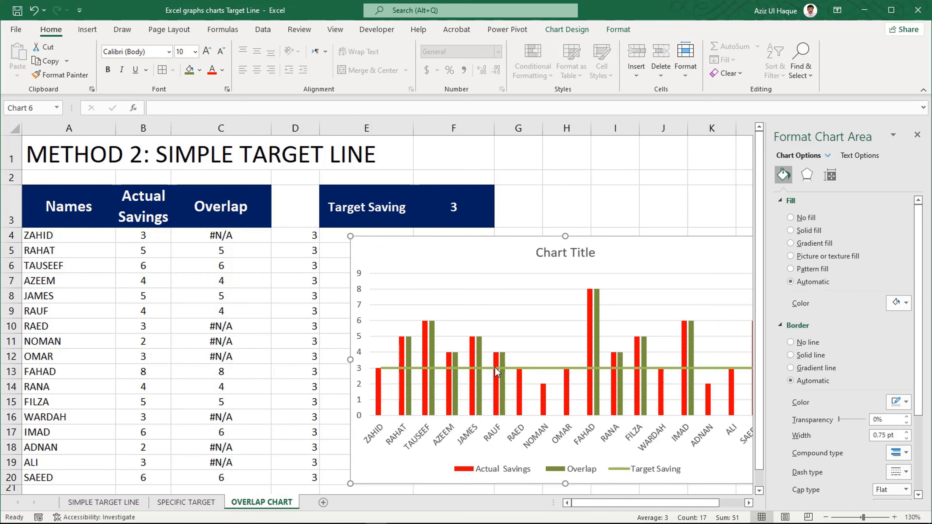
- Clear the helper values in D4:D20 and move the chart over the emptied column D, below the Target Saving cells
{"action": "left_click", "coordinate": [317, 384]}
{"action": "left_click_drag", "start_coordinate": [303, 235], "coordinate": [297, 477]}
{"action": "key", "text": "Delete"}
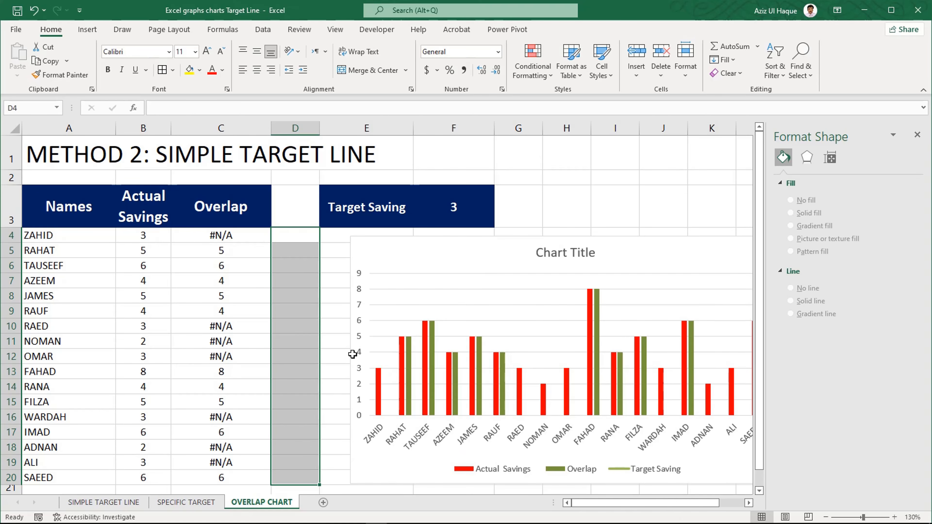
{"action": "left_click_drag", "start_coordinate": [439, 212], "coordinate": [395, 209]}
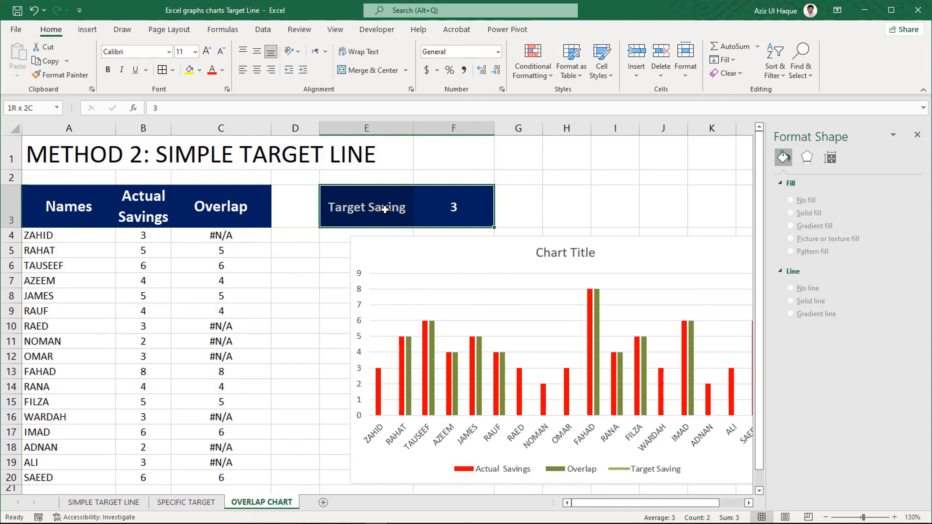
{"action": "left_click", "coordinate": [437, 210]}
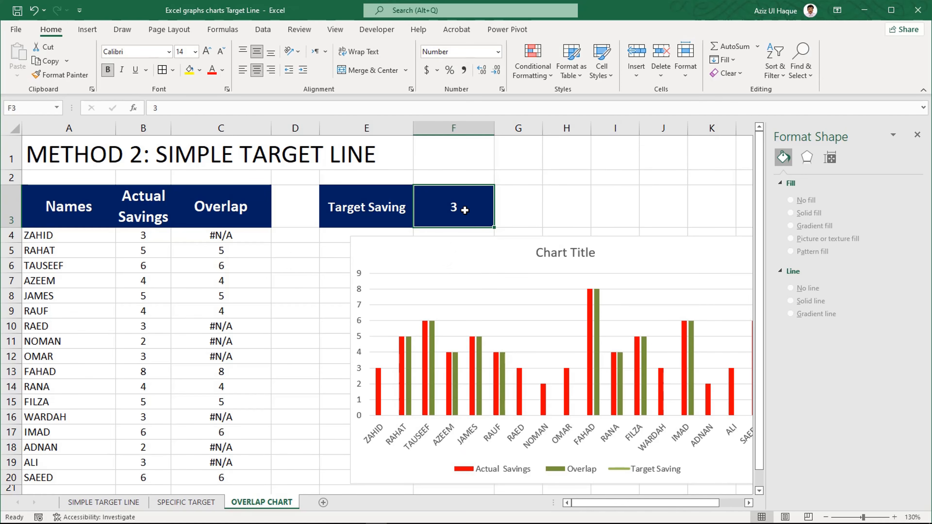
{"action": "left_click_drag", "start_coordinate": [477, 243], "coordinate": [392, 250]}
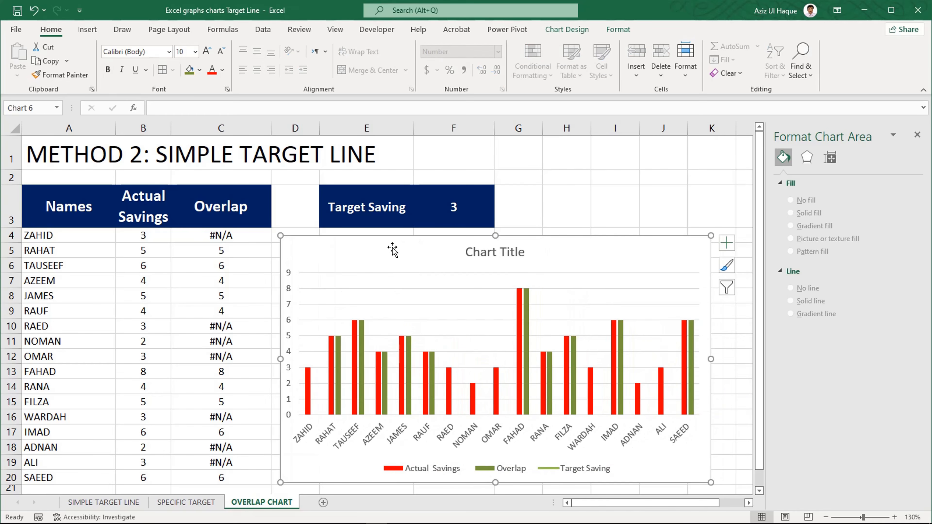
- Edit the chart's Target Saving series so its values come from cell F3
{"action": "right_click", "coordinate": [392, 253]}
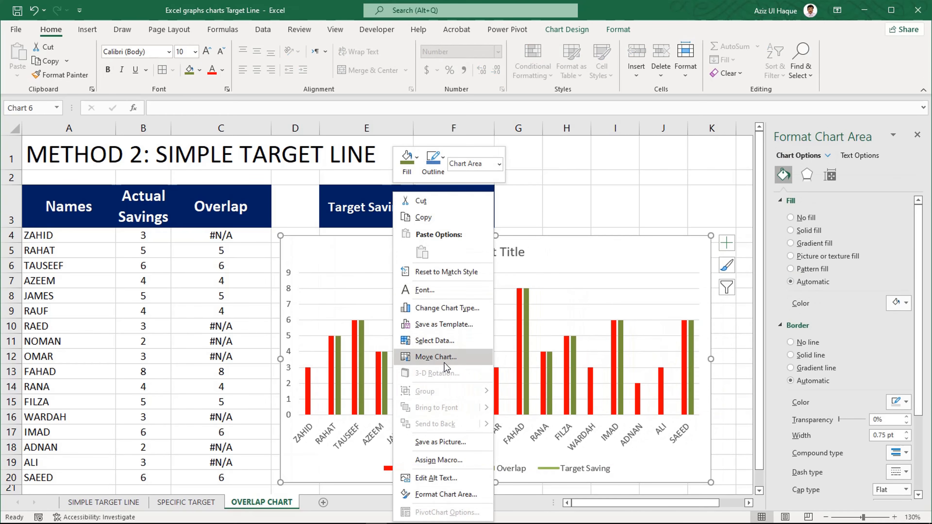
{"action": "left_click", "coordinate": [436, 340]}
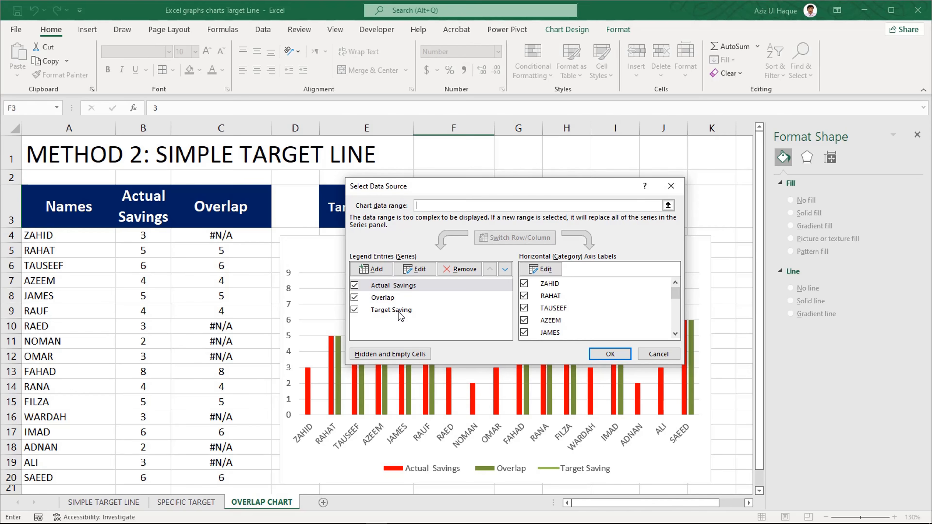
{"action": "left_click", "coordinate": [398, 311]}
{"action": "left_click", "coordinate": [414, 269]}
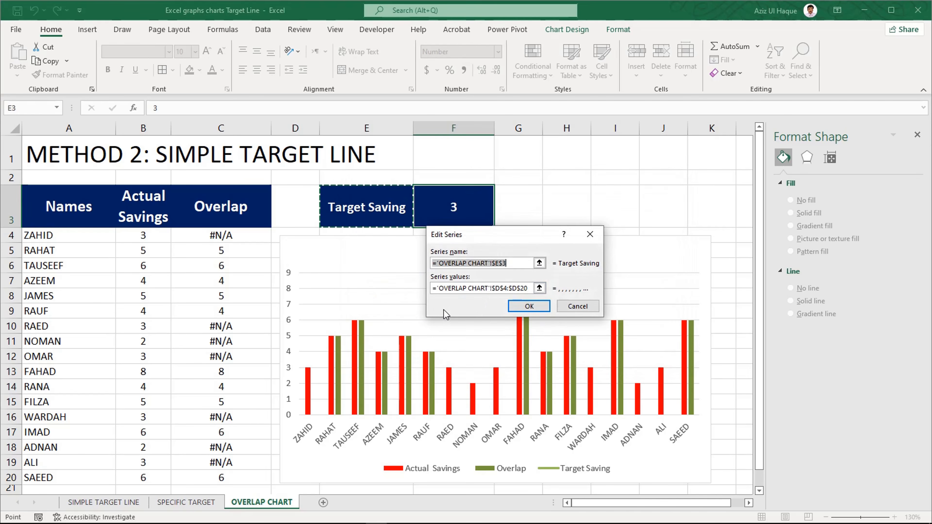
{"action": "left_click", "coordinate": [433, 284]}
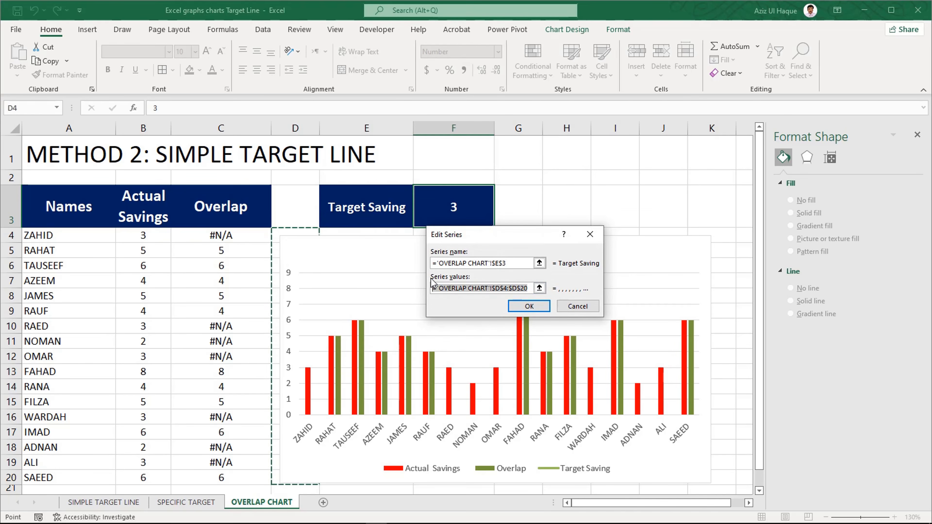
{"action": "left_click", "coordinate": [453, 210]}
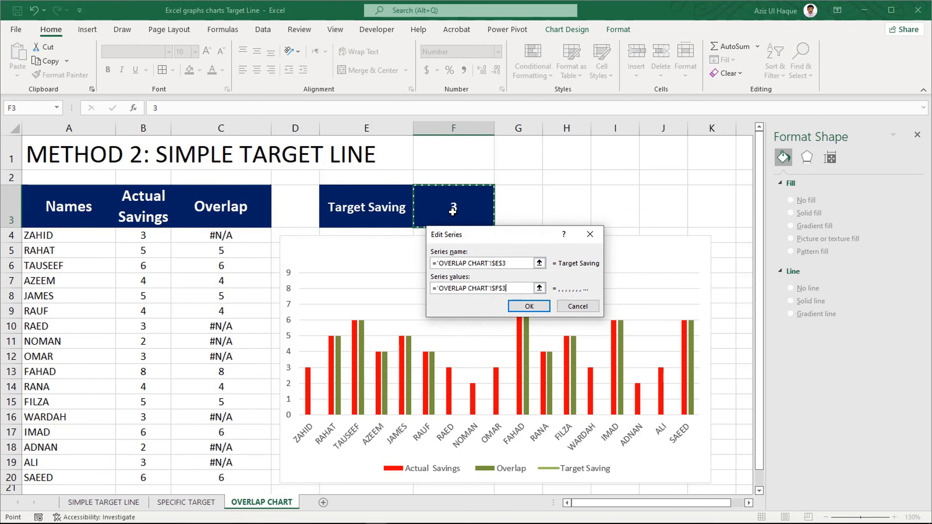
{"action": "left_click", "coordinate": [515, 308]}
{"action": "left_click", "coordinate": [609, 354]}
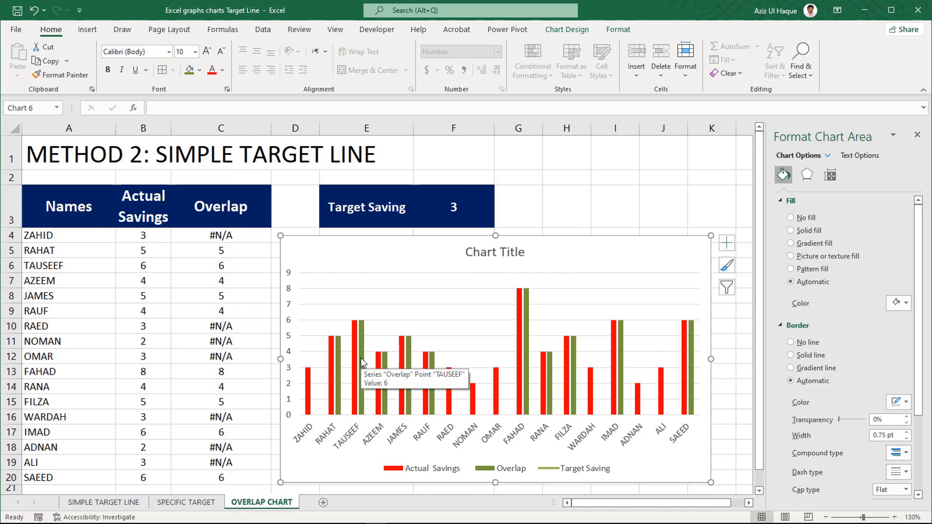
- Remove the Target Saving series from the chart's data source
{"action": "right_click", "coordinate": [398, 257]}
{"action": "left_click", "coordinate": [446, 339]}
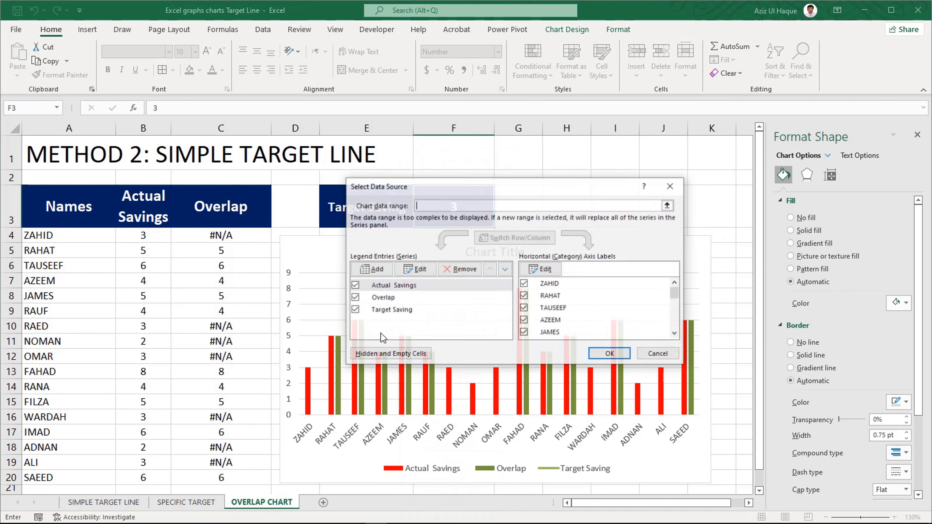
{"action": "left_click", "coordinate": [383, 310]}
{"action": "left_click", "coordinate": [459, 270]}
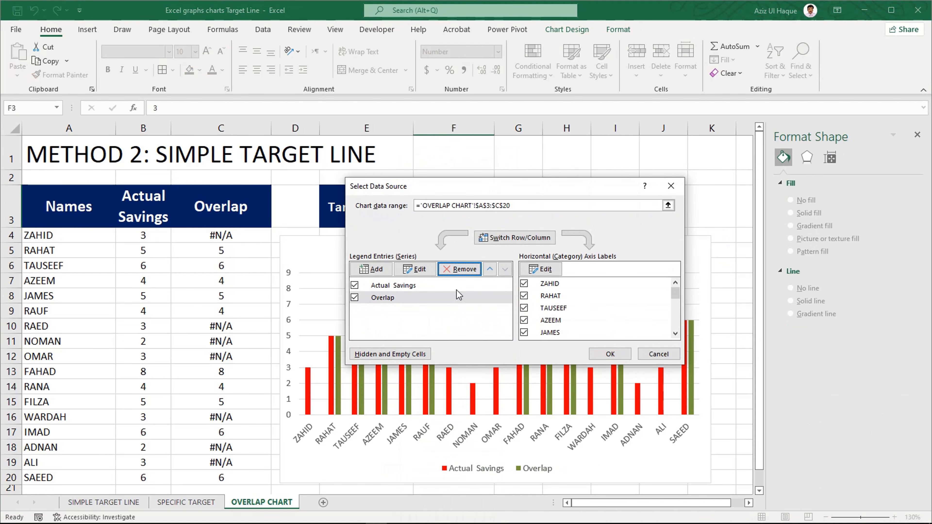
- Add a new data series to the chart, named from cell E3 with its value from cell F3
{"action": "left_click", "coordinate": [374, 272]}
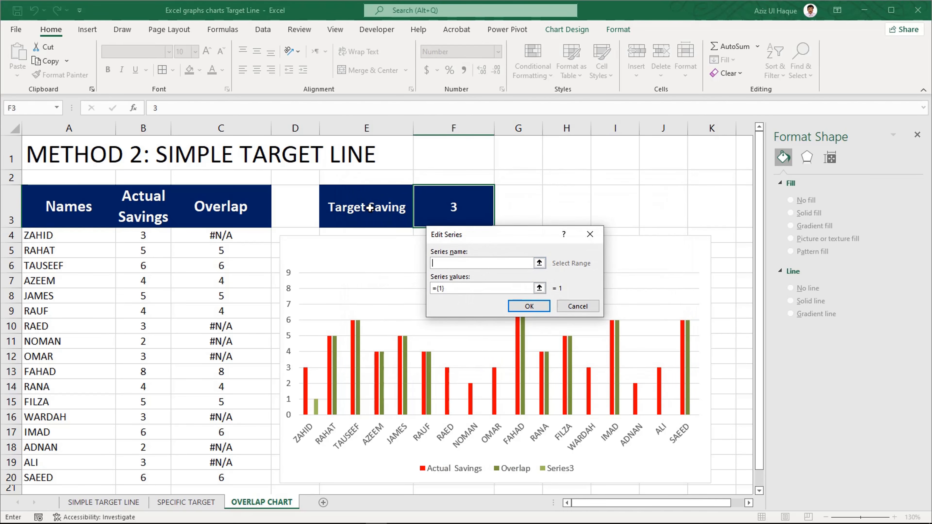
{"action": "left_click", "coordinate": [369, 208]}
{"action": "left_click", "coordinate": [437, 289]}
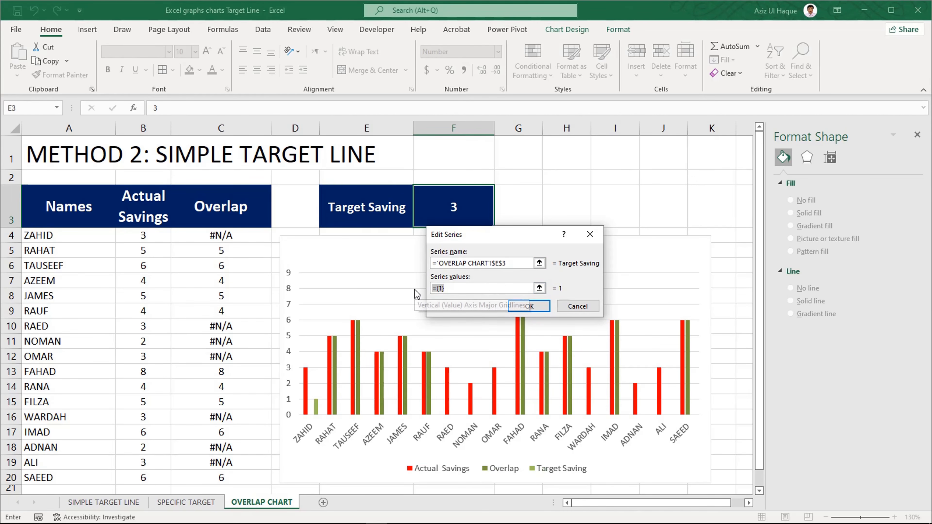
{"action": "left_click", "coordinate": [454, 207]}
{"action": "left_click", "coordinate": [539, 307]}
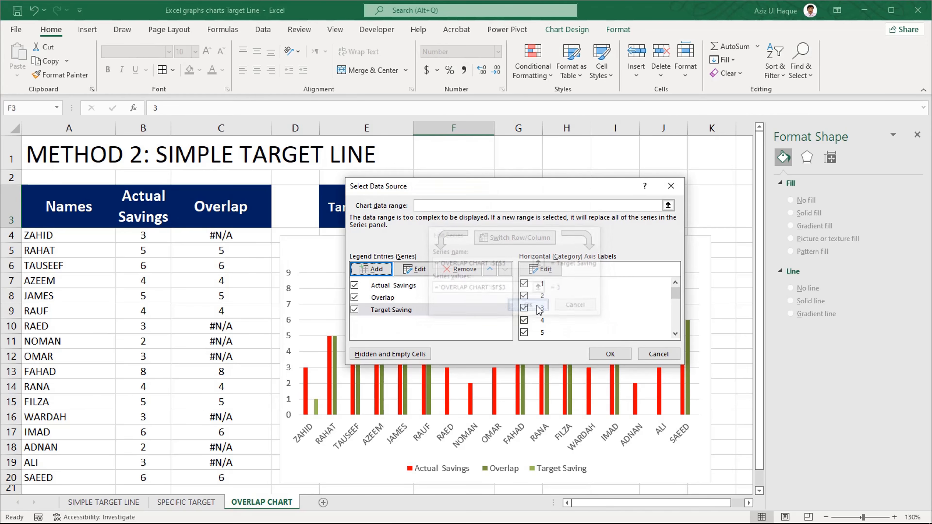
{"action": "left_click", "coordinate": [609, 354]}
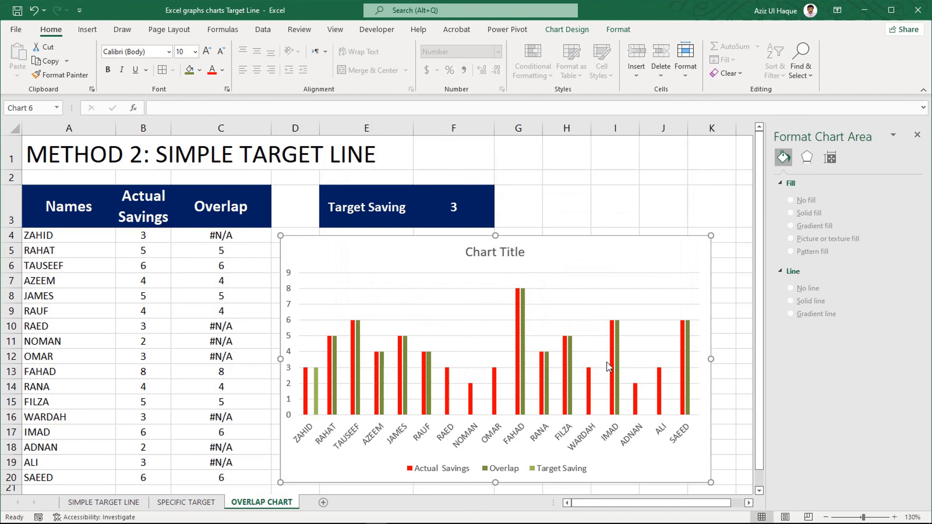
- Change the chart type of the single-value Target Saving series to Scatter
{"action": "left_click", "coordinate": [315, 389]}
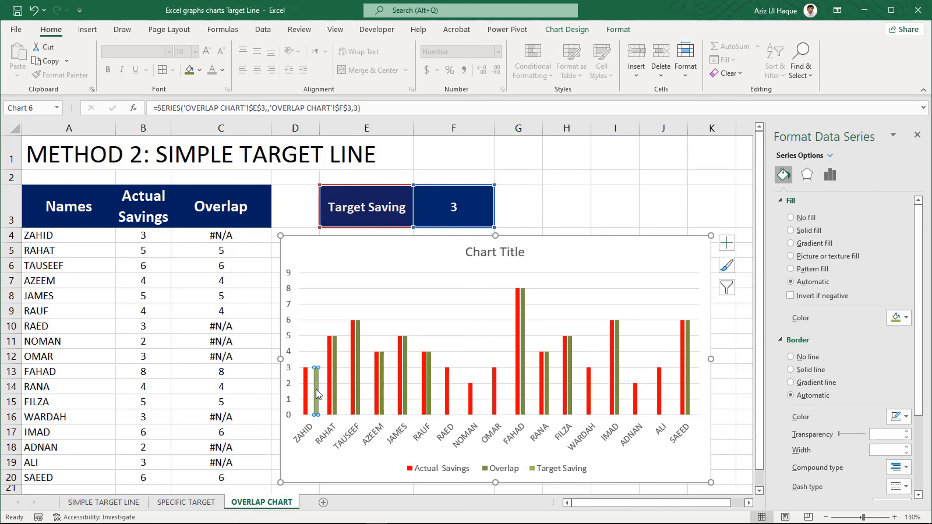
{"action": "right_click", "coordinate": [316, 393]}
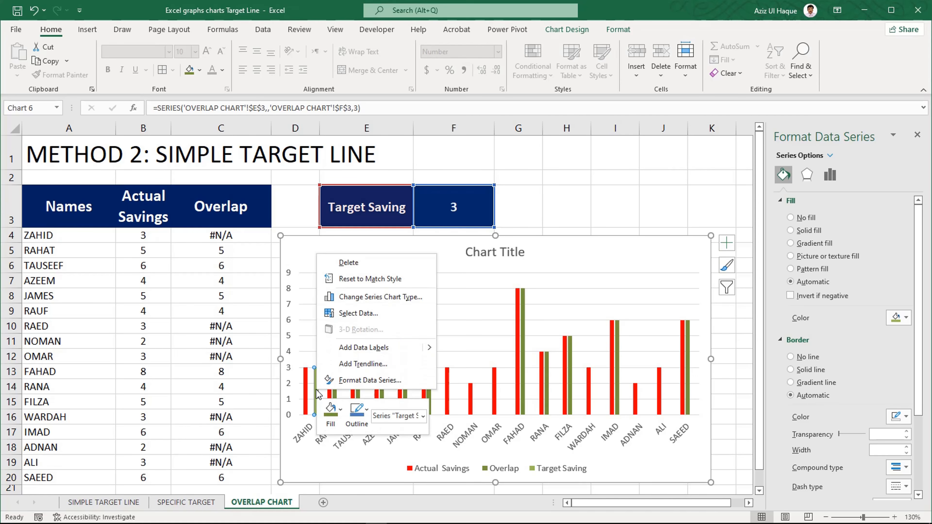
{"action": "left_click", "coordinate": [382, 298]}
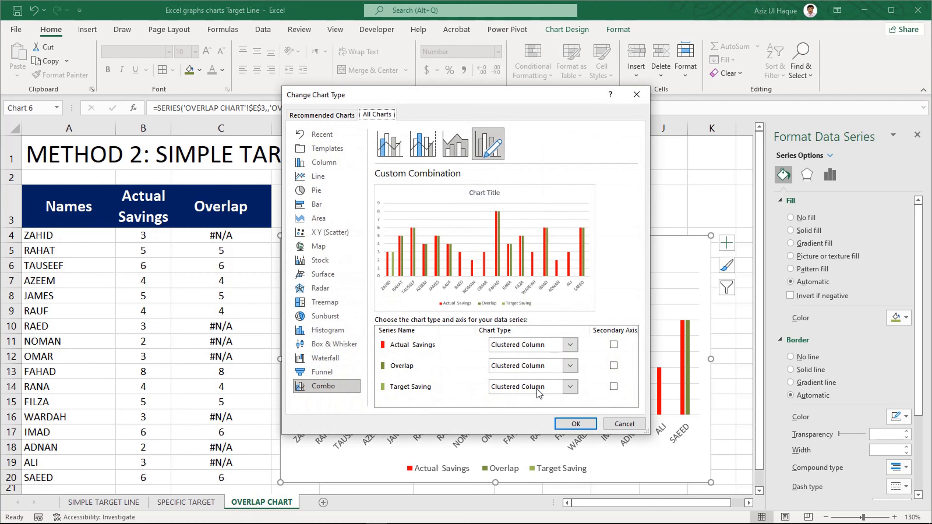
{"action": "left_click", "coordinate": [539, 389]}
{"action": "scroll", "coordinate": [624, 261], "scroll_direction": "down", "scroll_amount": 5}
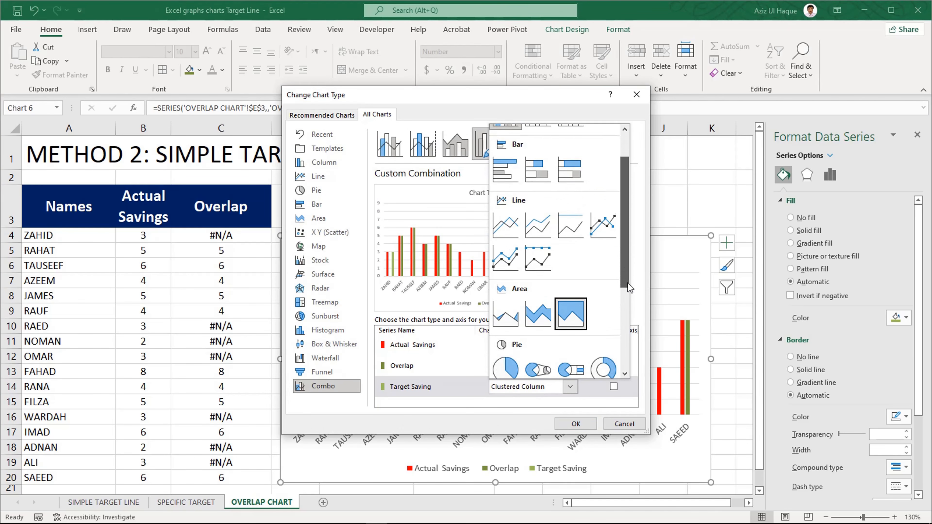
{"action": "left_click", "coordinate": [506, 299]}
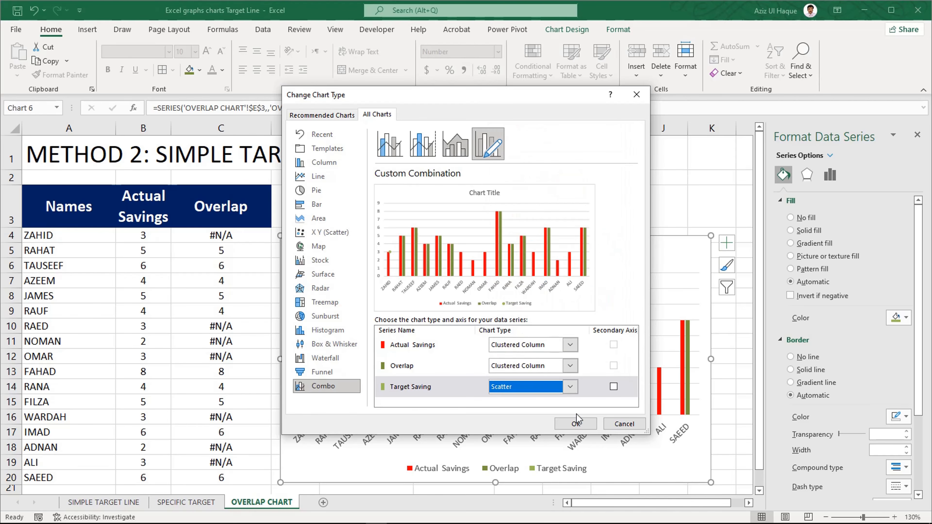
{"action": "left_click", "coordinate": [576, 424]}
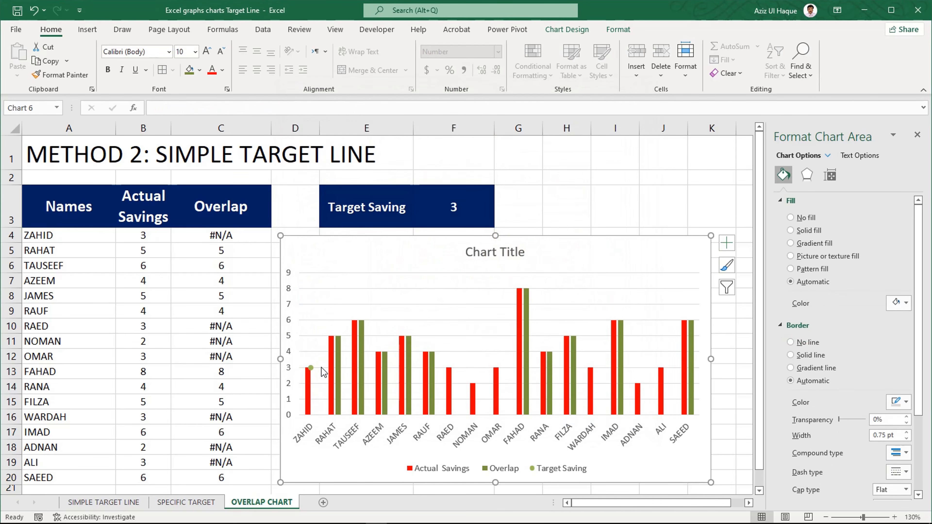
- Add error bars to the Target Saving scatter point and open their detailed formatting options
{"action": "left_click", "coordinate": [311, 368]}
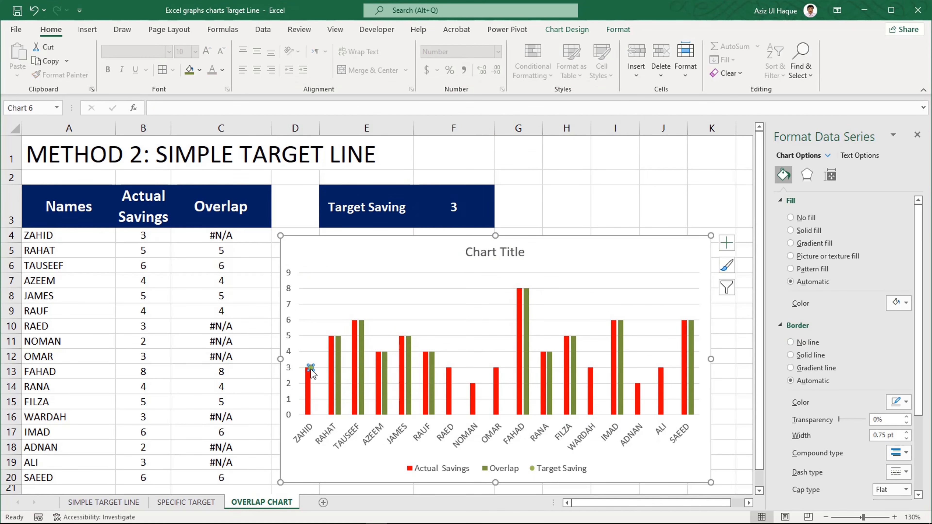
{"action": "left_click", "coordinate": [727, 243]}
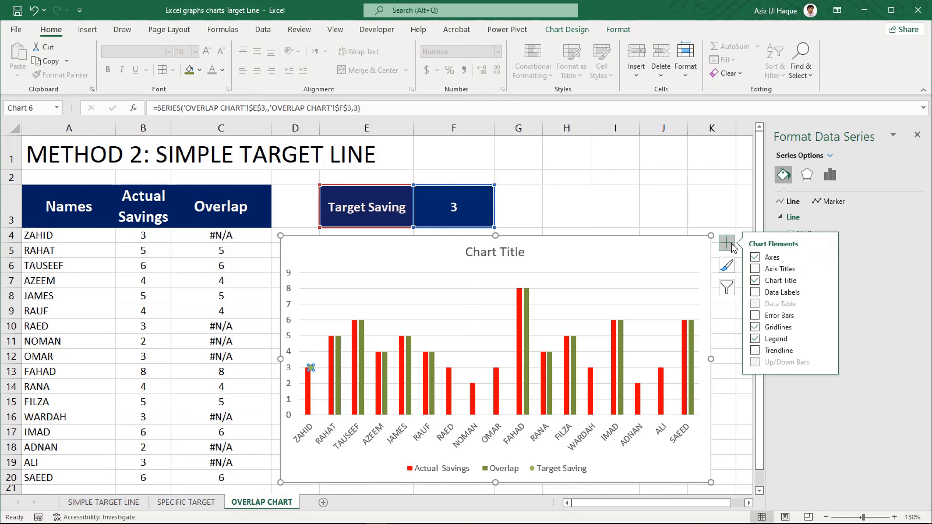
{"action": "left_click", "coordinate": [756, 315]}
{"action": "mouse_move", "coordinate": [827, 314]}
{"action": "left_click", "coordinate": [850, 361]}
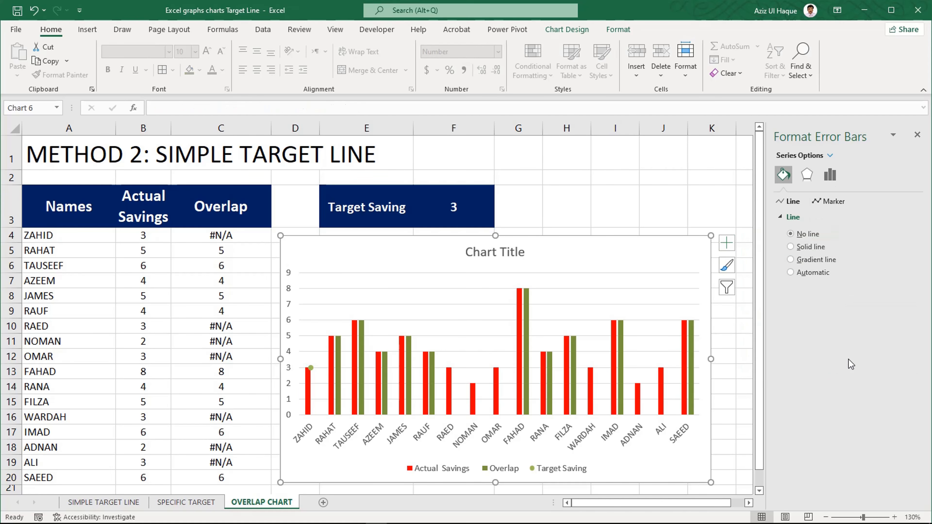
- Set the horizontal error bar to the Plus direction with No Cap and a fixed value of 16
{"action": "left_click", "coordinate": [837, 178]}
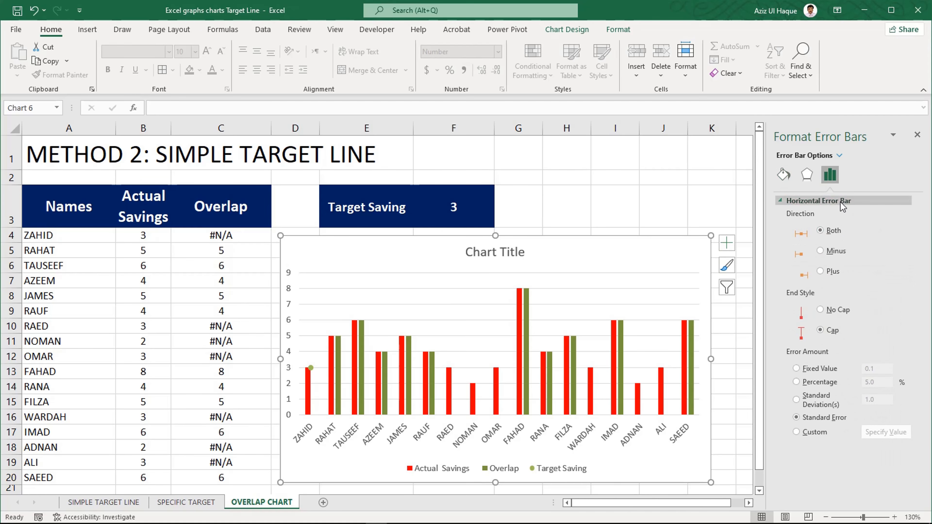
{"action": "left_click", "coordinate": [822, 310]}
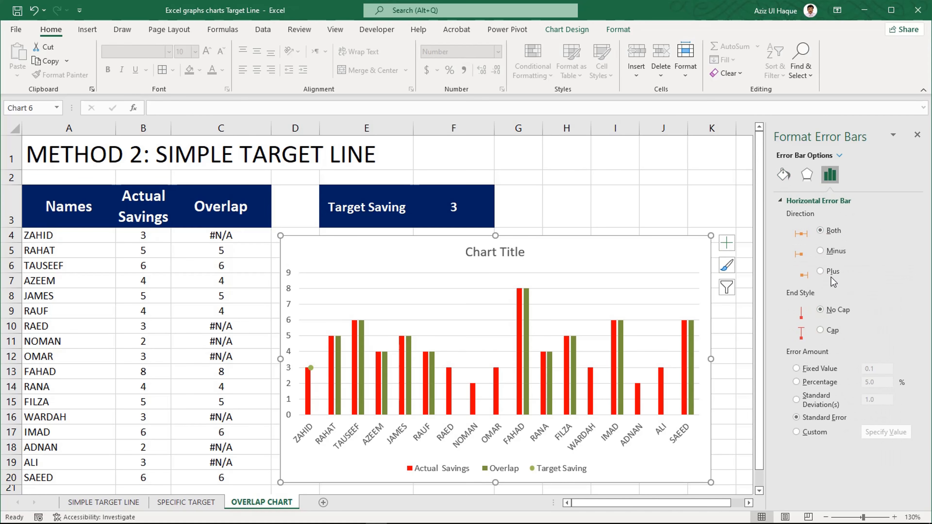
{"action": "left_click", "coordinate": [823, 371]}
{"action": "type", "text": "16"}
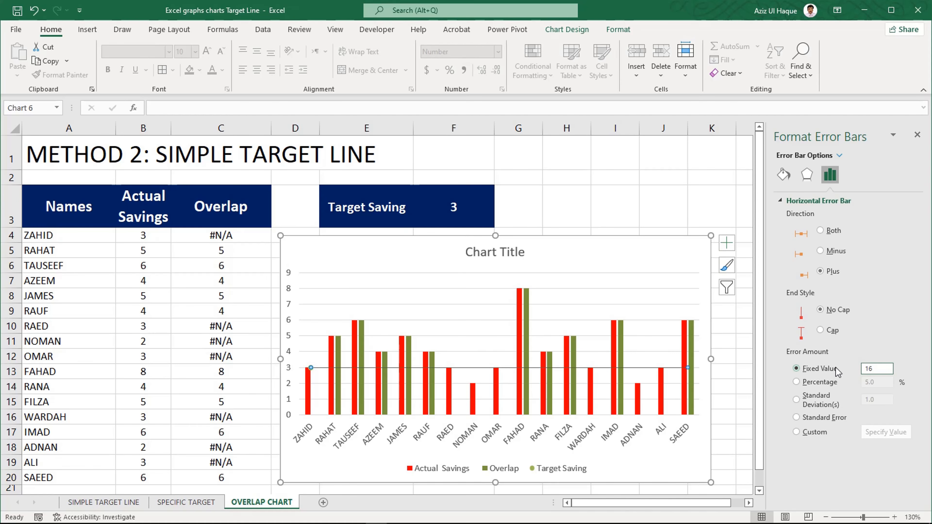
- Format the horizontal error bar's line with a 7.5 pt width and a square-dot dash type, and pick a line color
{"action": "left_click", "coordinate": [784, 174]}
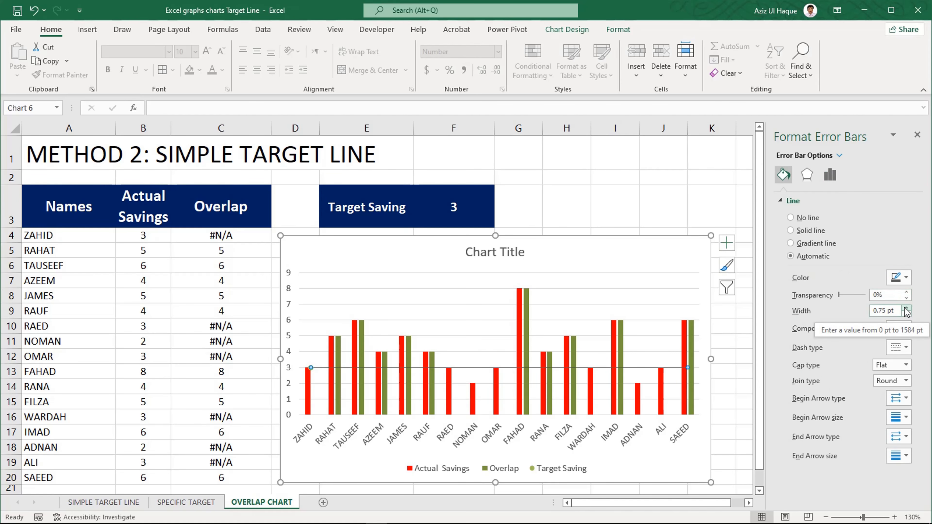
{"action": "left_click_drag", "start_coordinate": [906, 311], "coordinate": [906, 311]}
{"action": "left_click", "coordinate": [906, 348]}
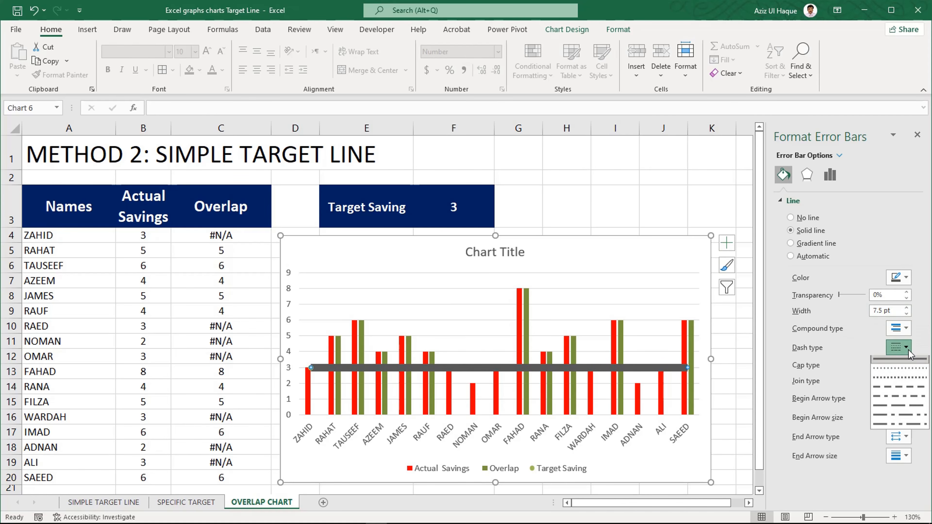
{"action": "left_click", "coordinate": [899, 373]}
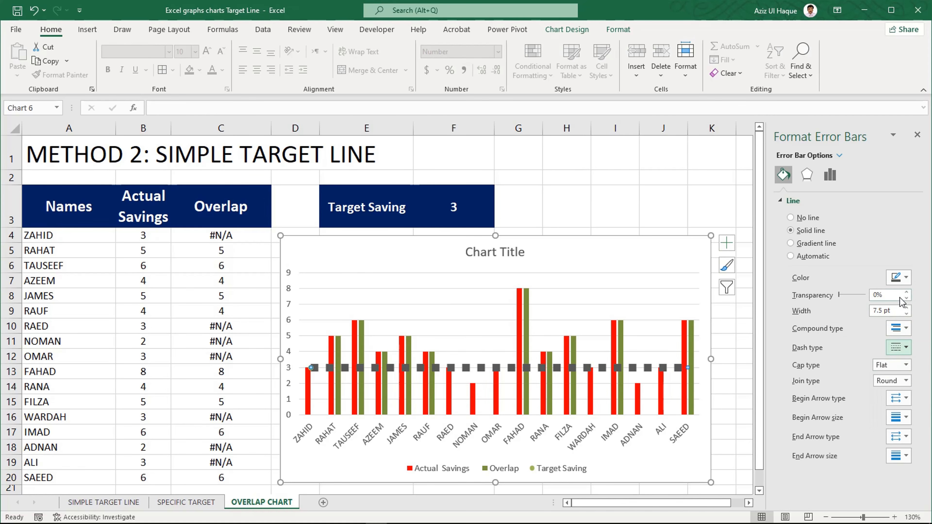
{"action": "left_click", "coordinate": [905, 279]}
{"action": "left_click", "coordinate": [885, 308]}
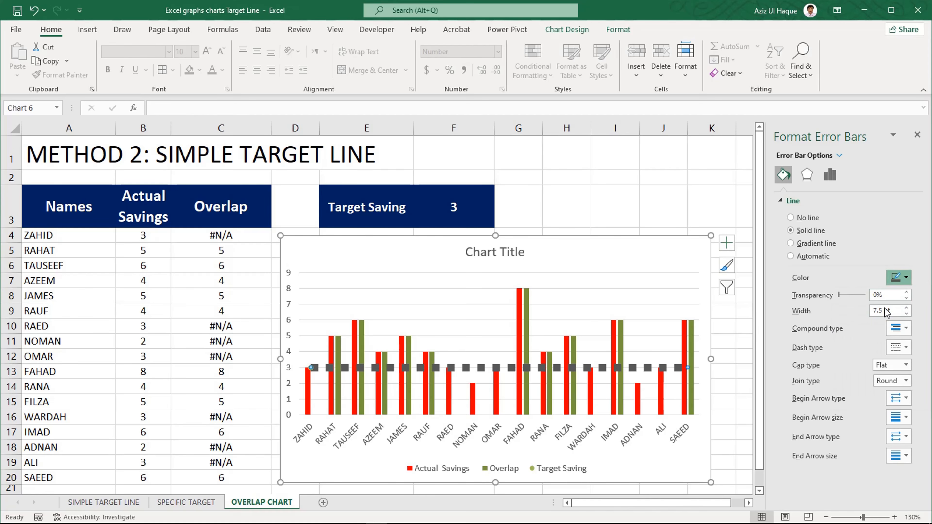
- Recolor the target line's error bar in standard blue and set its compound type to a double line
{"action": "left_click", "coordinate": [905, 277]}
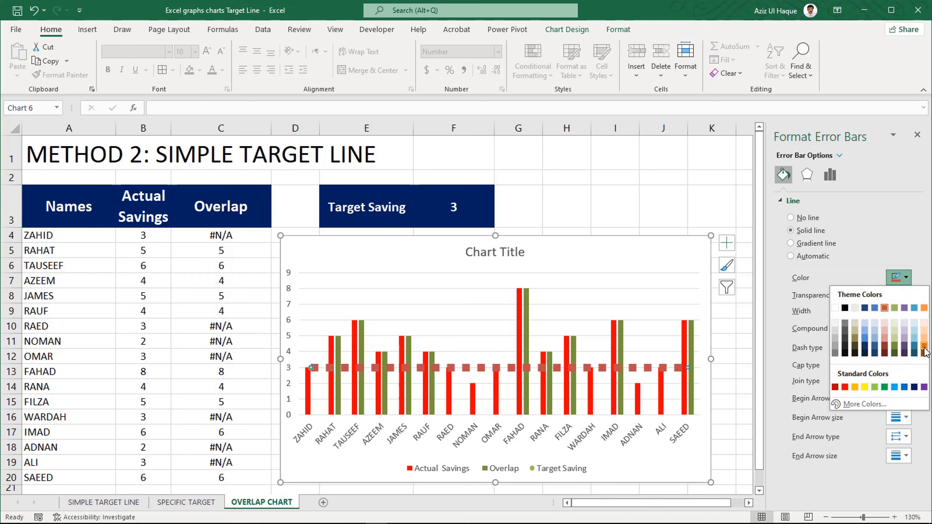
{"action": "left_click", "coordinate": [924, 347]}
{"action": "left_click", "coordinate": [906, 279]}
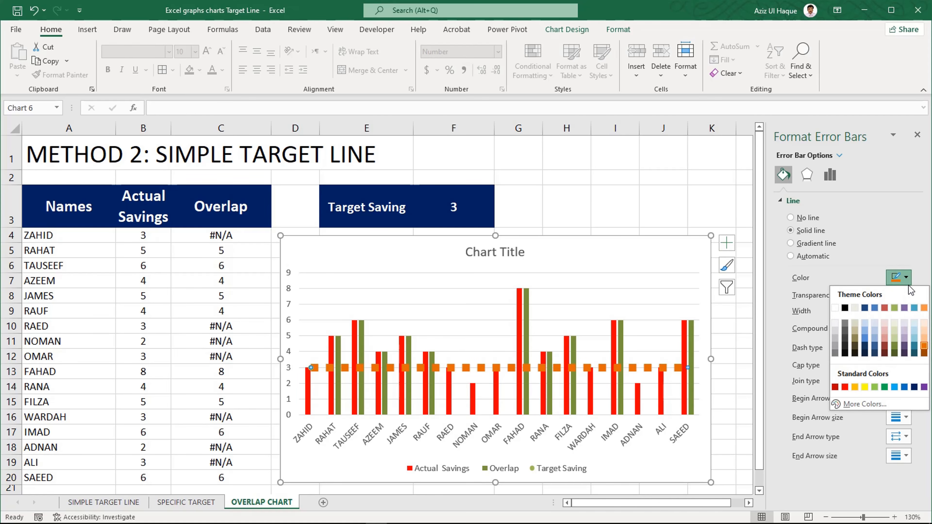
{"action": "left_click", "coordinate": [905, 387]}
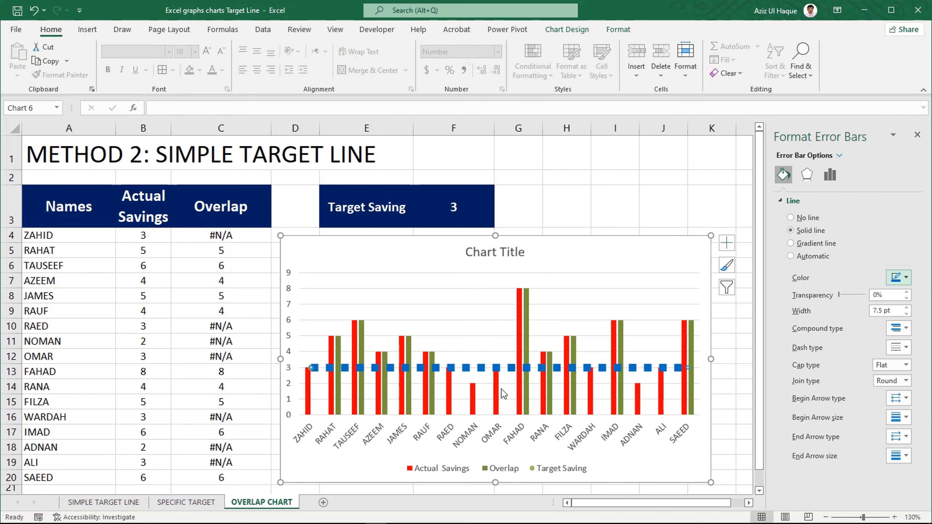
{"action": "left_click", "coordinate": [909, 329]}
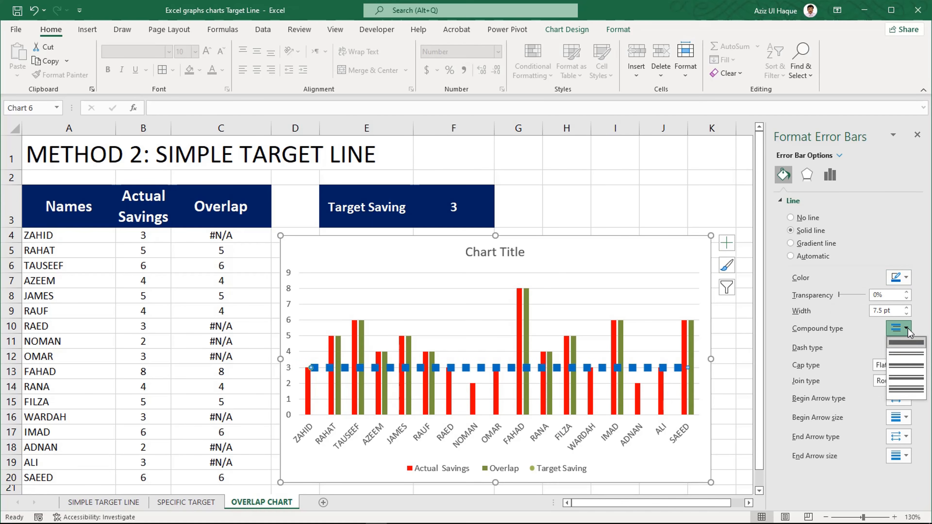
{"action": "left_click", "coordinate": [907, 352]}
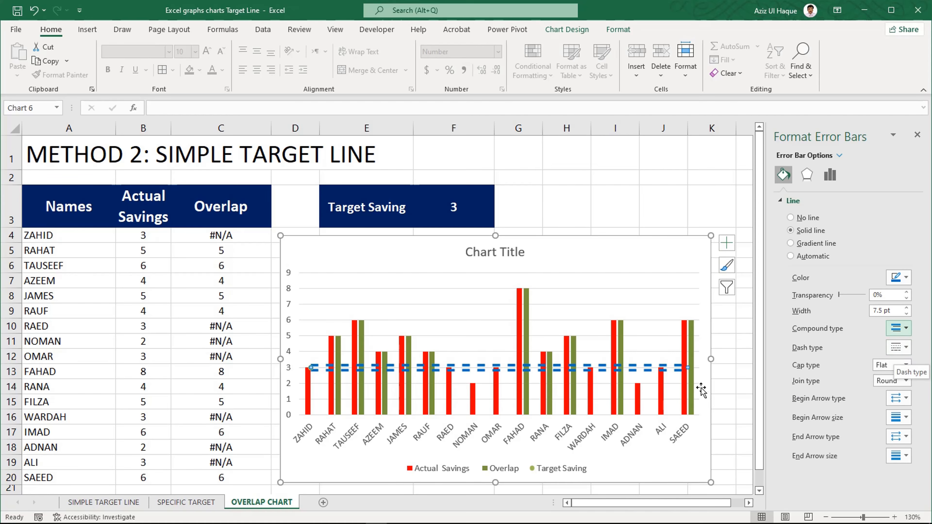
- Test the chart's response by setting the Target Saving value to 6 and returning it to 3
{"action": "left_click", "coordinate": [451, 207]}
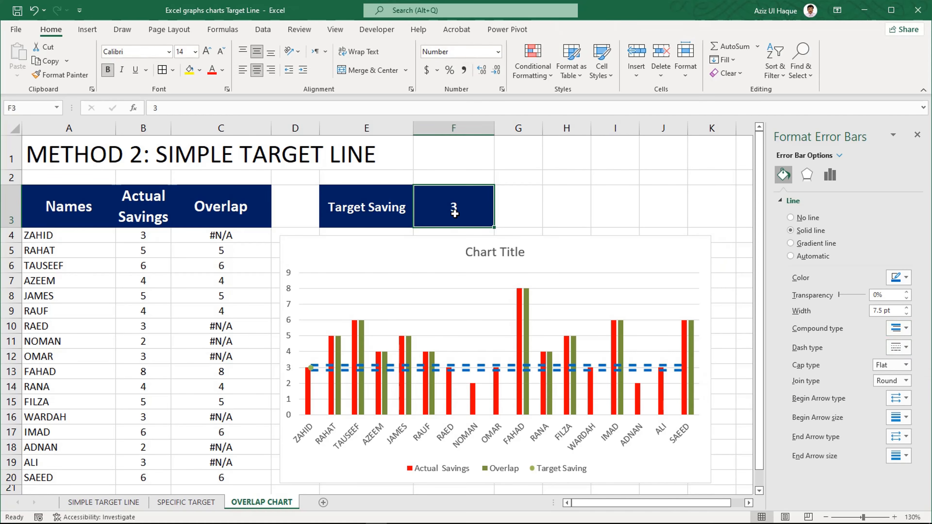
{"action": "type", "text": "6"}
{"action": "key", "text": "Return"}
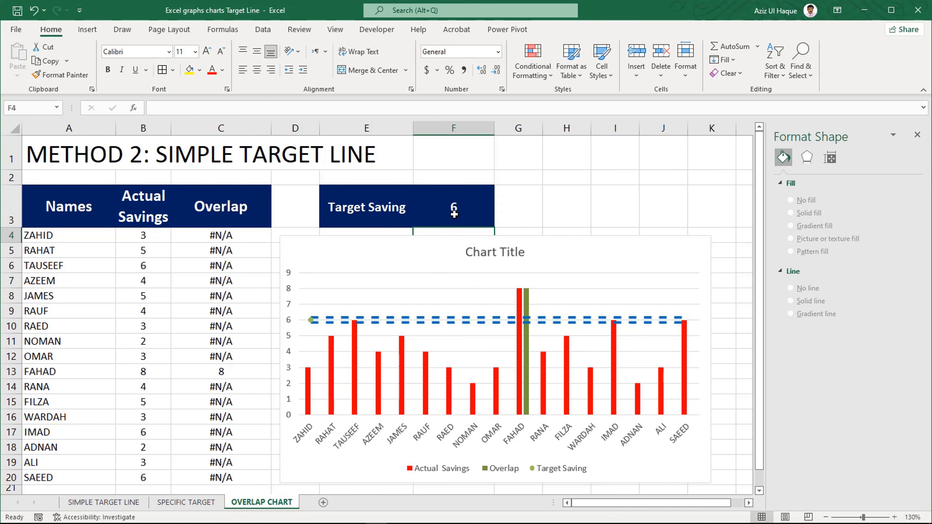
{"action": "left_click", "coordinate": [461, 212]}
{"action": "type", "text": "6"}
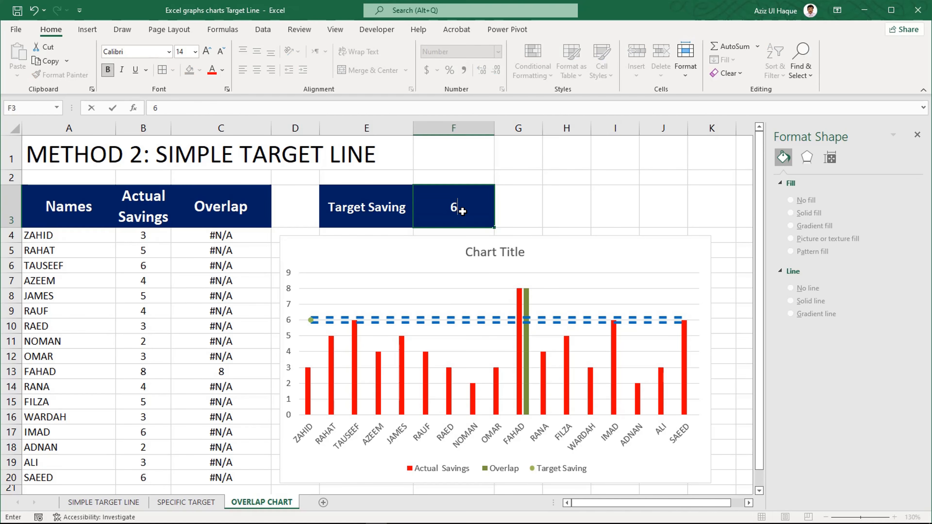
{"action": "key", "text": "ctrl+Return"}
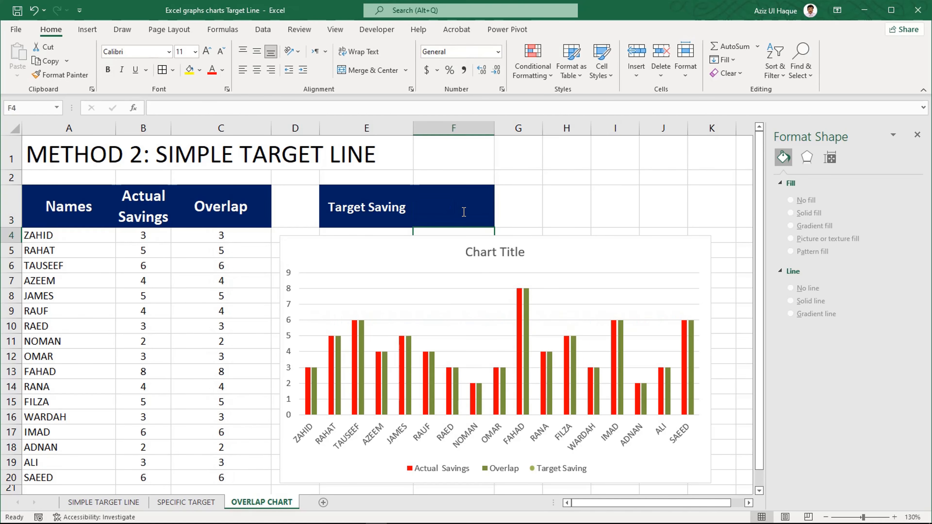
{"action": "type", "text": "3"}
{"action": "key", "text": "Return"}
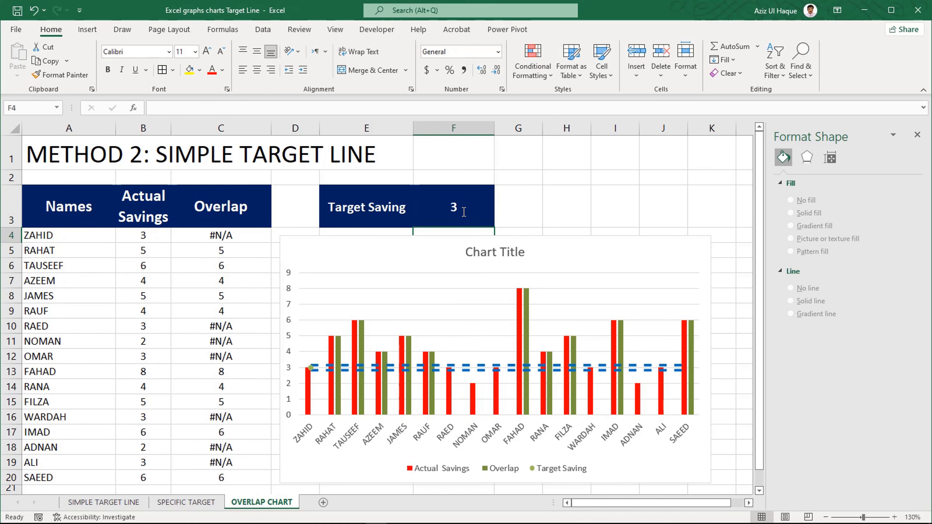
- Set the Actual Savings columns' series overlap to 100% and gap width to 100%
{"action": "left_click", "coordinate": [332, 357]}
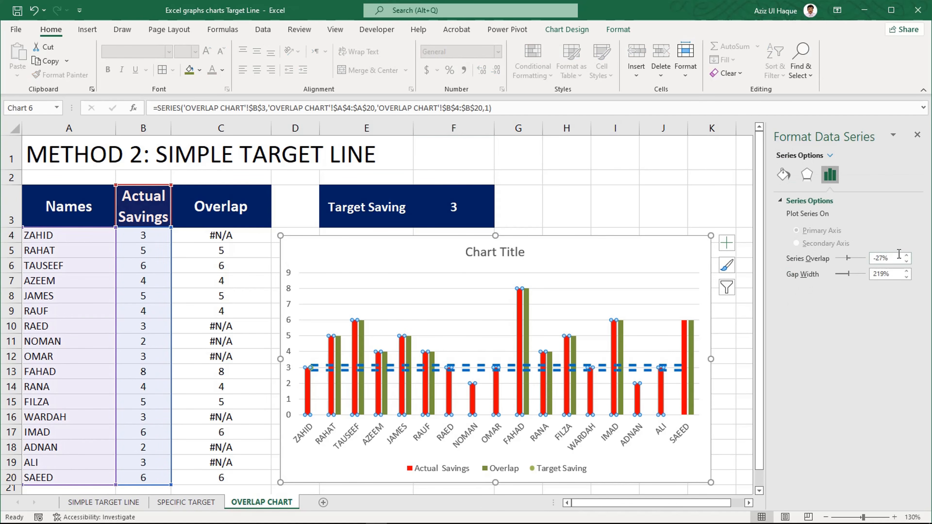
{"action": "left_click", "coordinate": [896, 258]}
{"action": "key", "text": "Return"}
{"action": "left_click_drag", "start_coordinate": [894, 274], "coordinate": [868, 277]}
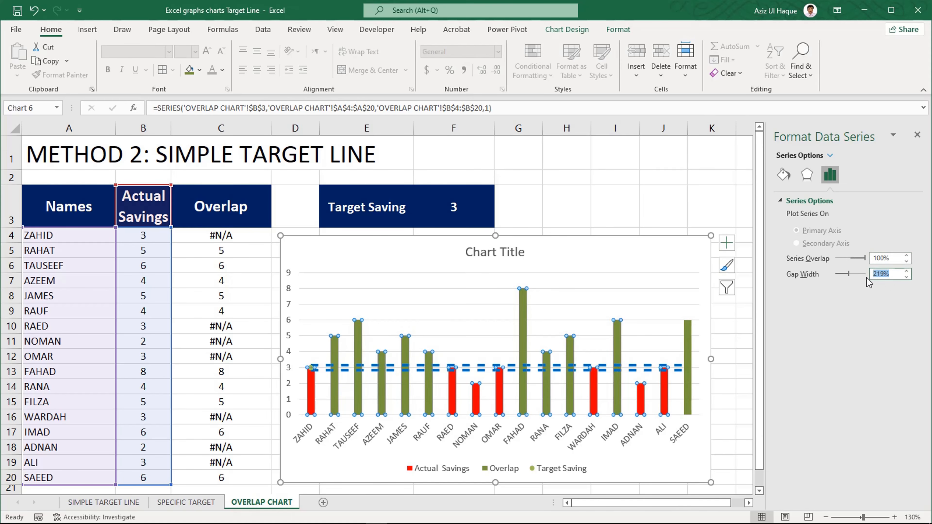
{"action": "key", "text": "Return"}
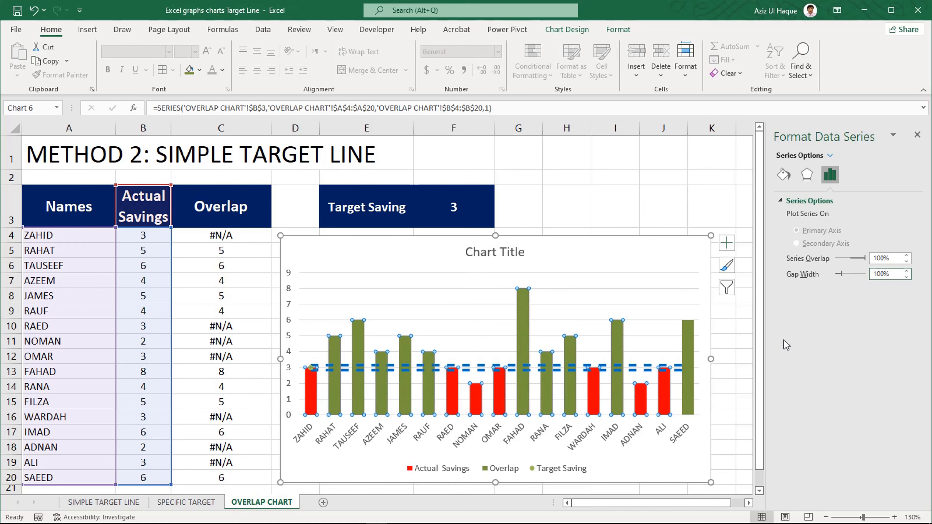
{"action": "left_click", "coordinate": [678, 244]}
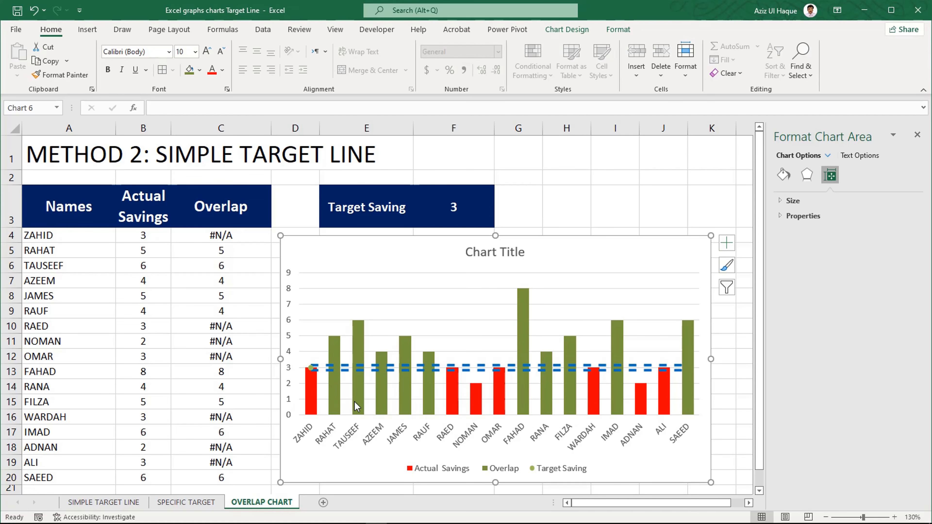
- Test the overlapped columns with Target Saving values of 4 and 7, and restore the value to 3
{"action": "left_click", "coordinate": [452, 208]}
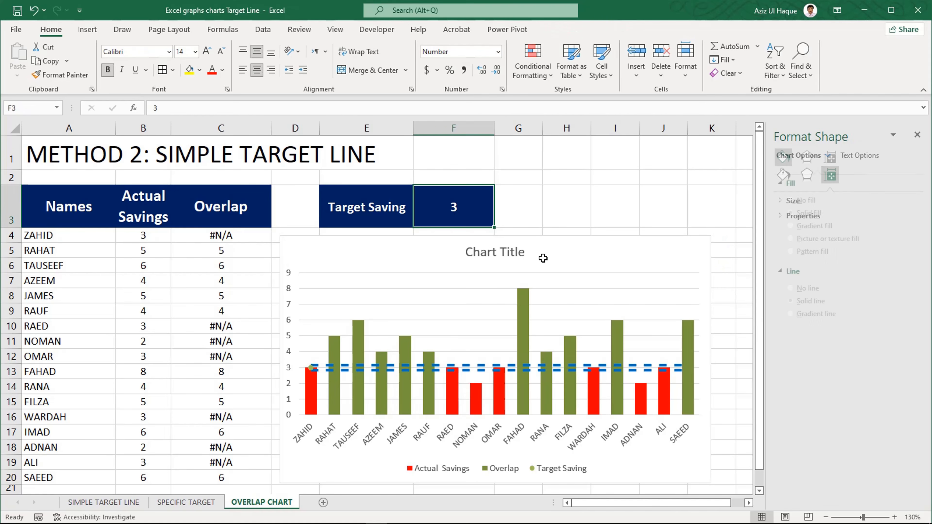
{"action": "type", "text": "4"}
{"action": "key", "text": "Return"}
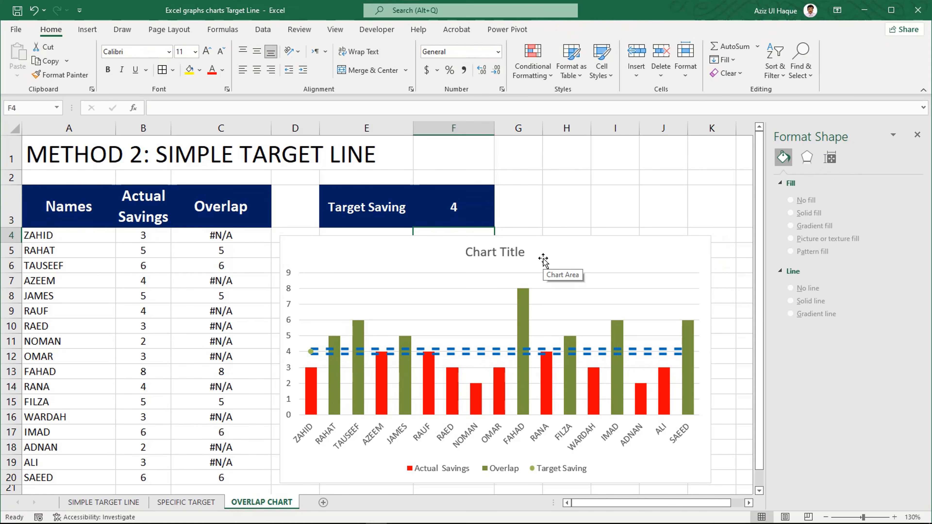
{"action": "left_click", "coordinate": [487, 218]}
{"action": "key", "text": "Return"}
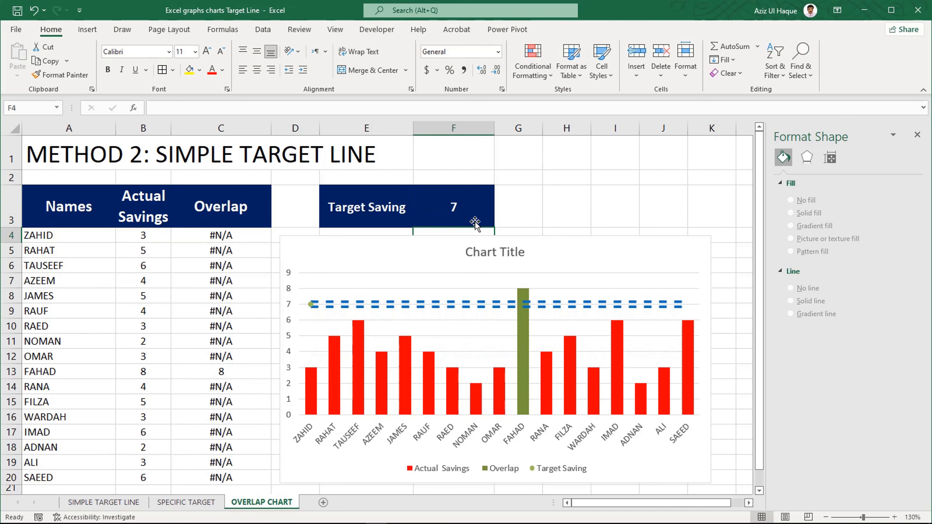
{"action": "left_click", "coordinate": [472, 212]}
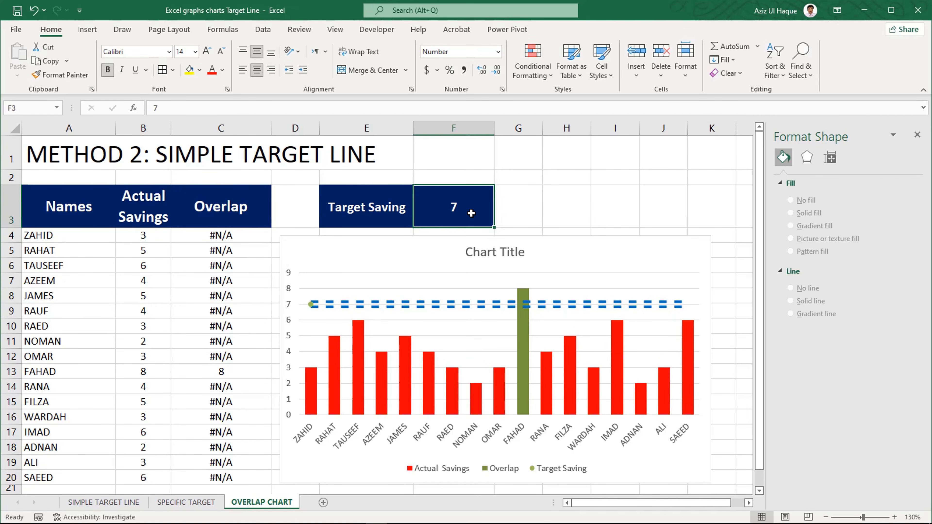
{"action": "type", "text": "3"}
{"action": "key", "text": "Return"}
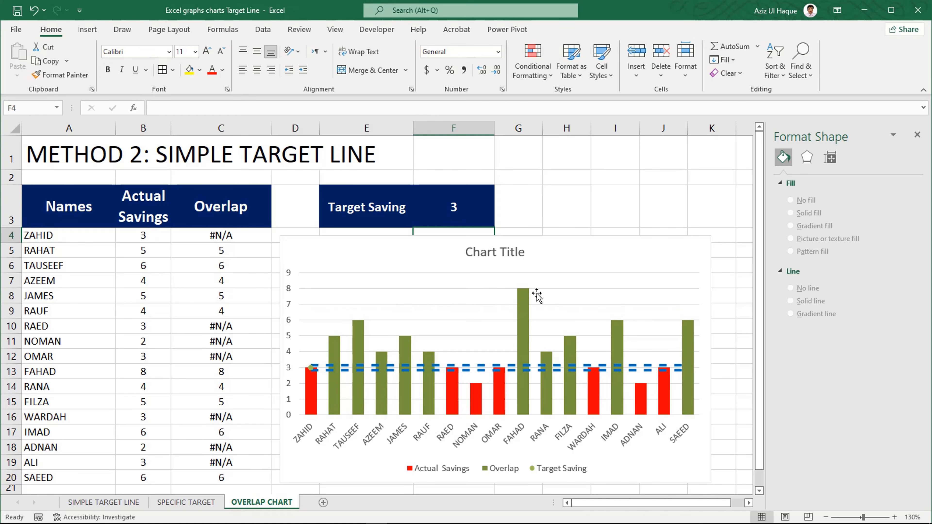
{"action": "left_click", "coordinate": [583, 235]}
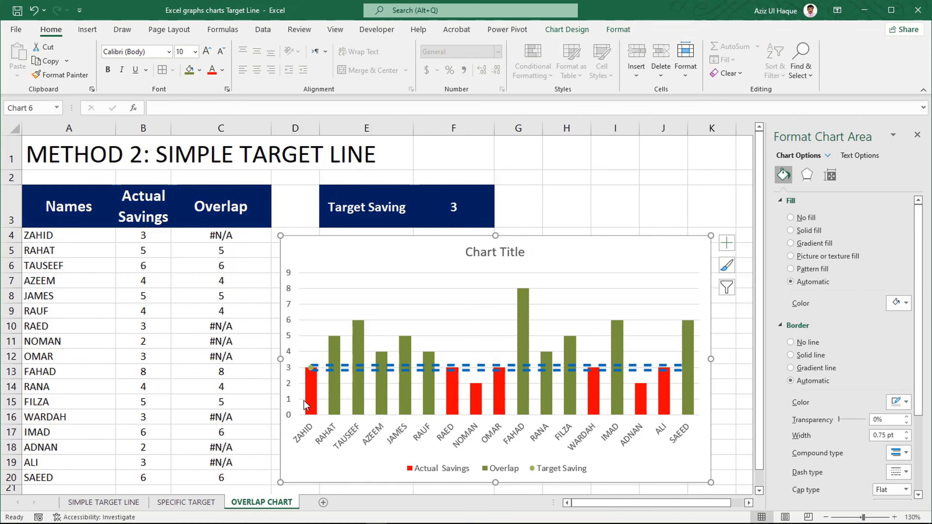
{"action": "mouse_move", "coordinate": [304, 401]}
{"action": "scroll", "coordinate": [264, 444], "scroll_direction": "down", "scroll_amount": 1}
{"action": "scroll", "coordinate": [264, 444], "scroll_direction": "up", "scroll_amount": 1}
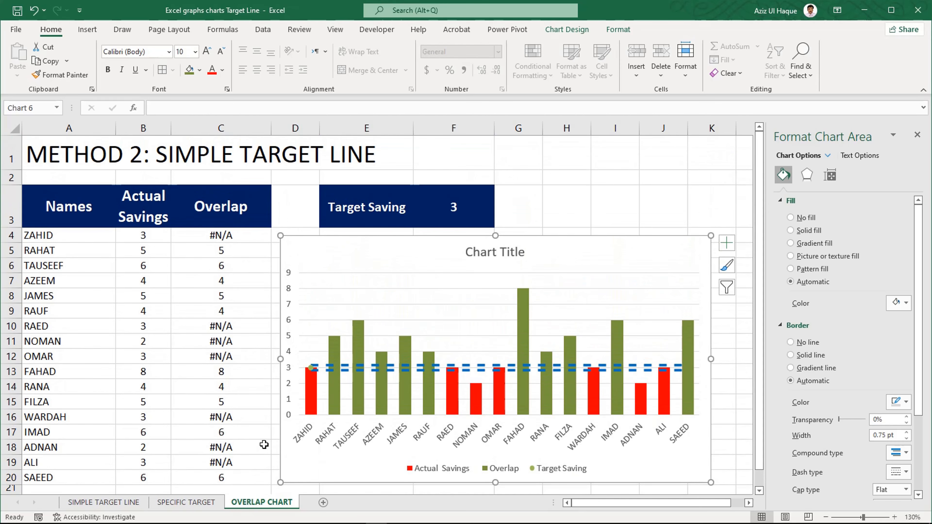